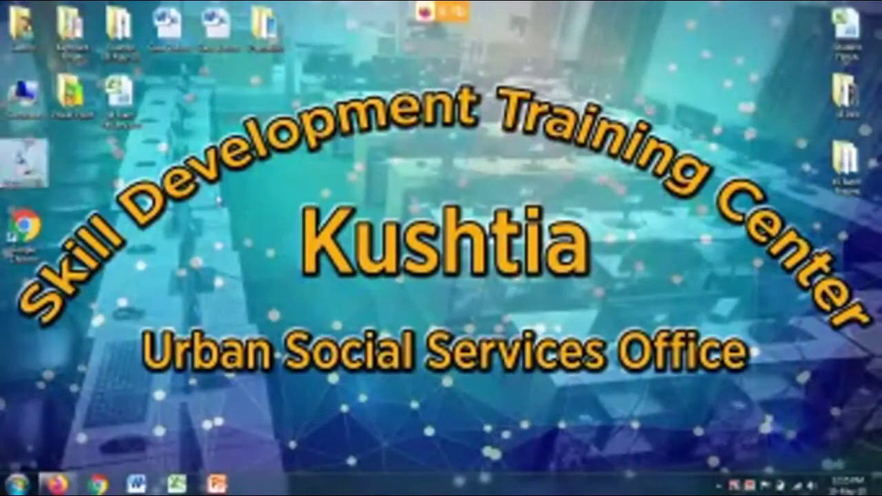
- Create a new blank Microsoft Word document on the desktop
right_click(217, 185)
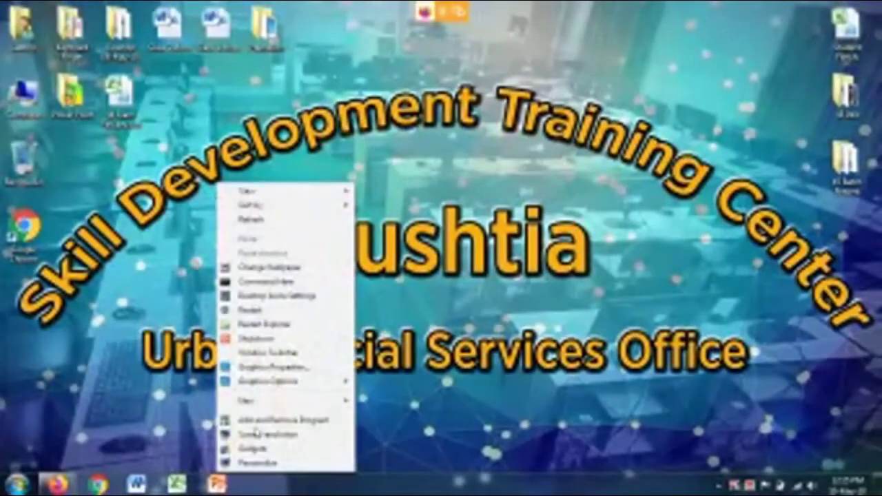
mouse_move(264, 407)
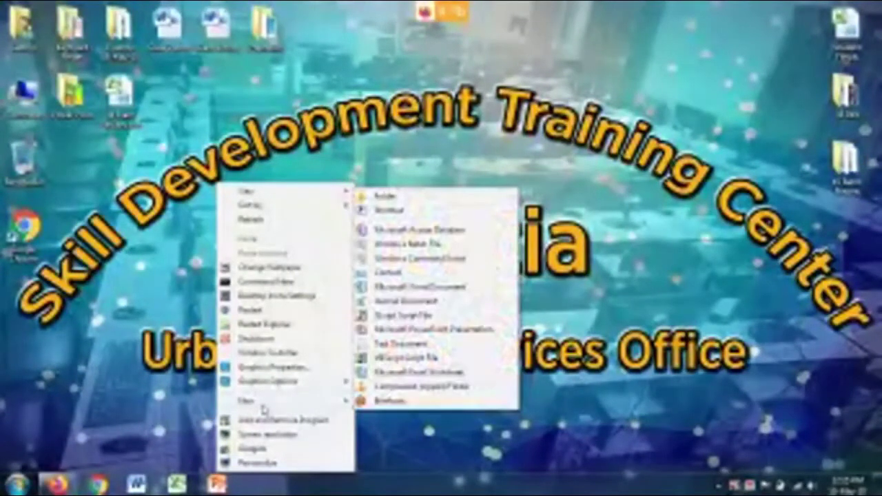
left_click(405, 288)
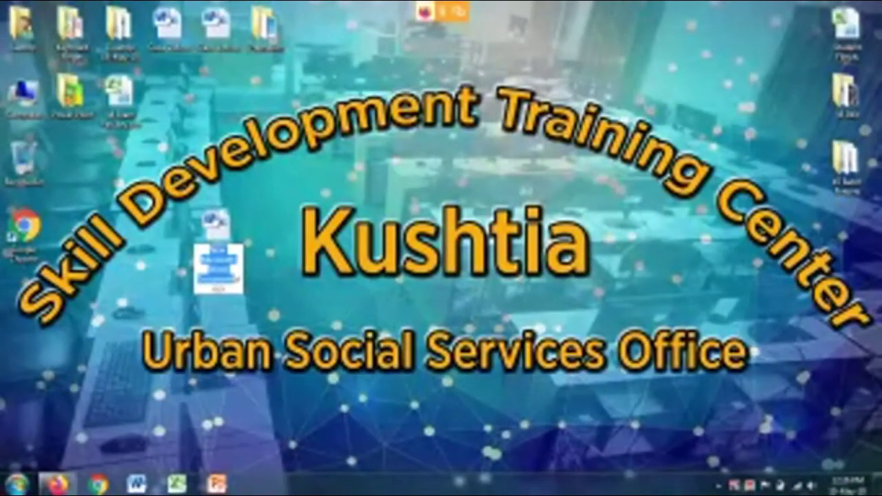
- Open the Start menu program search, then dismiss it without launching anything
left_click(16, 485)
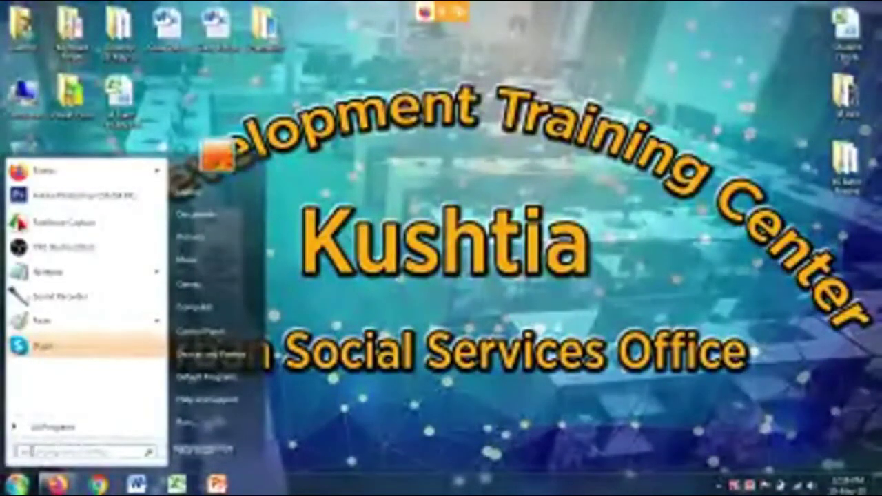
left_click(31, 453)
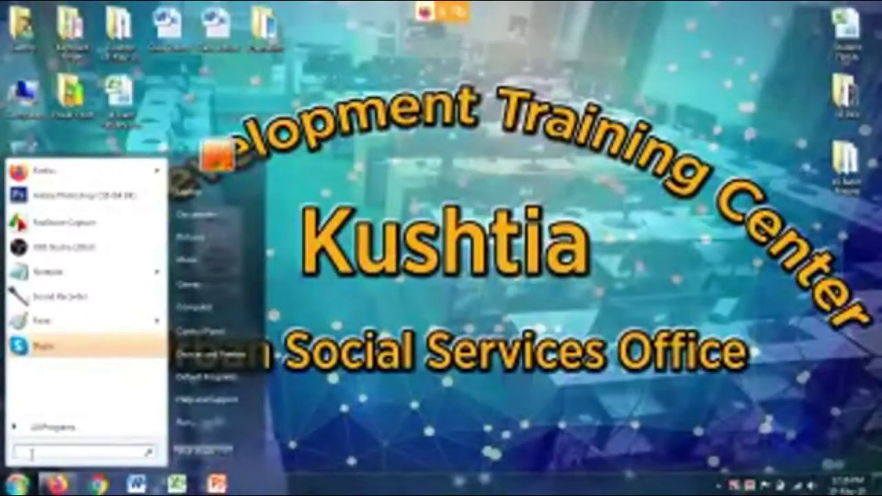
key("Escape")
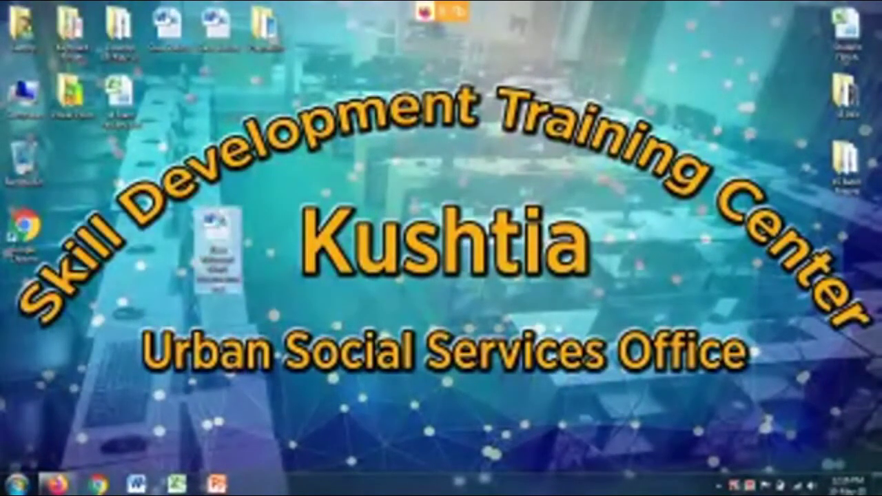
- Rename the new document file to 'Class Worksent'
right_click(219, 227)
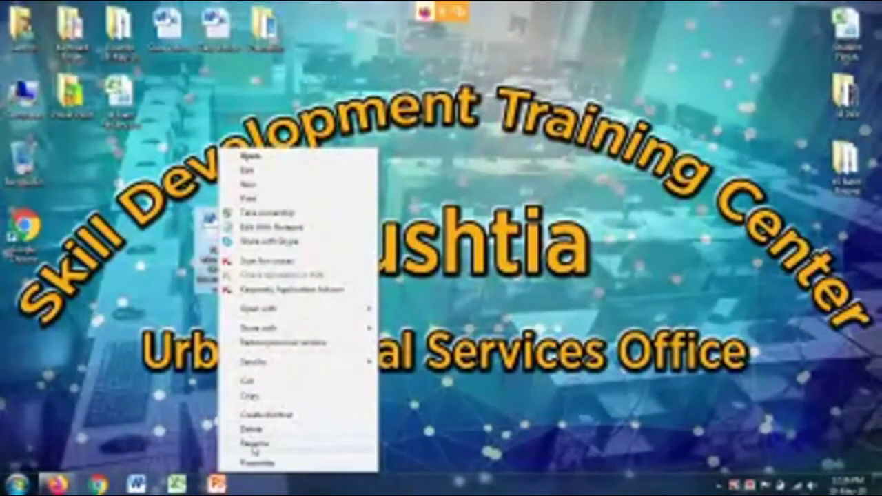
left_click(254, 444)
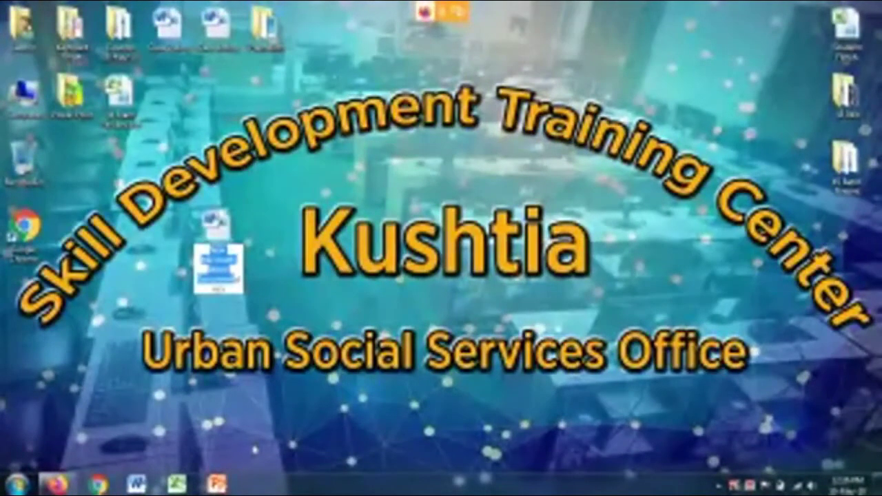
type("Class")
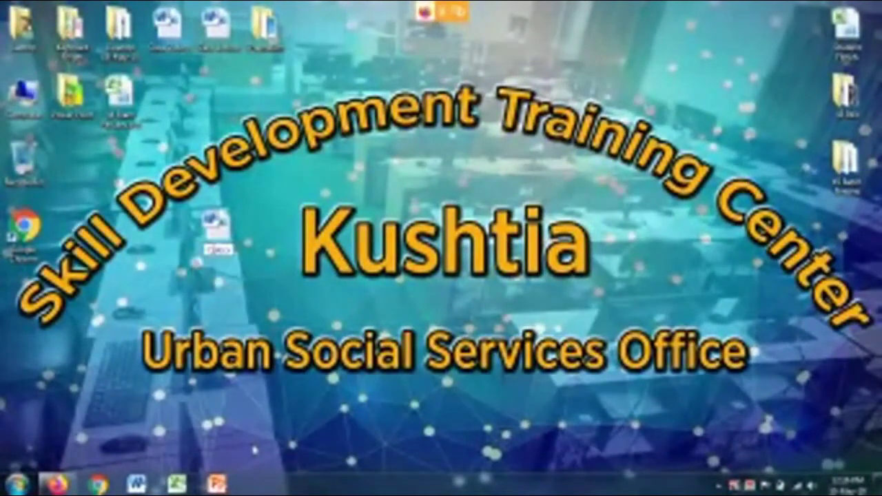
type(" Work")
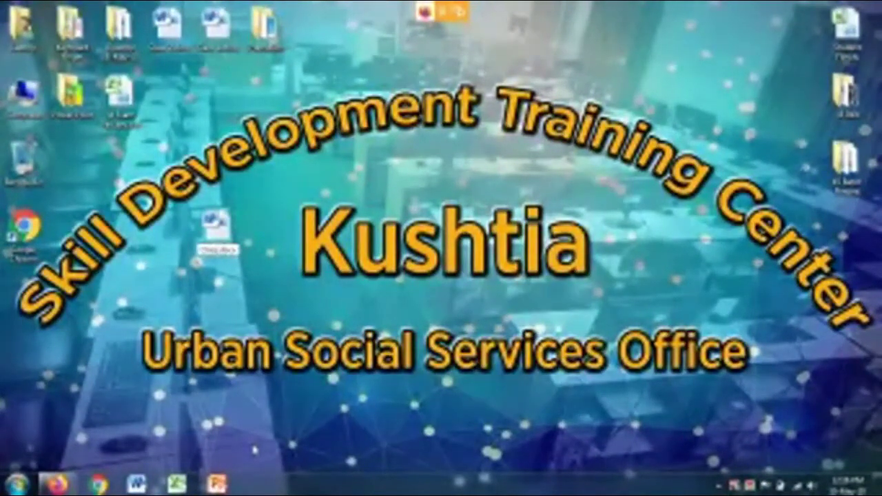
type("s")
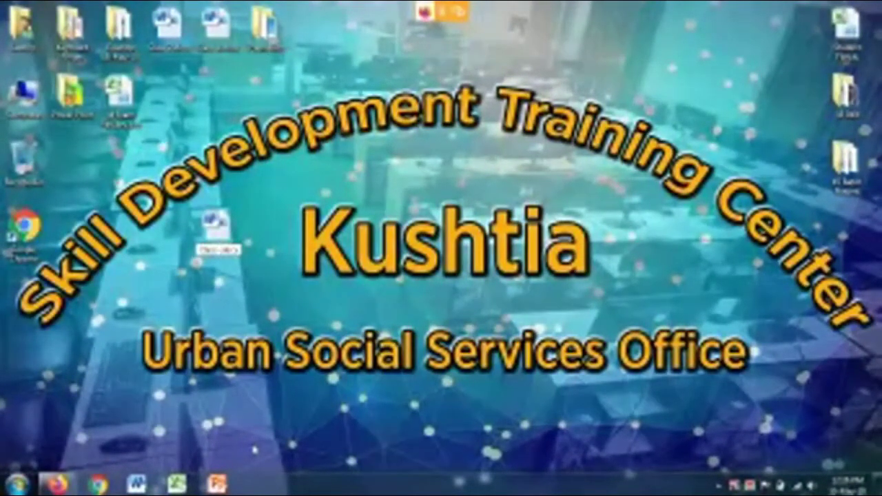
type("ent")
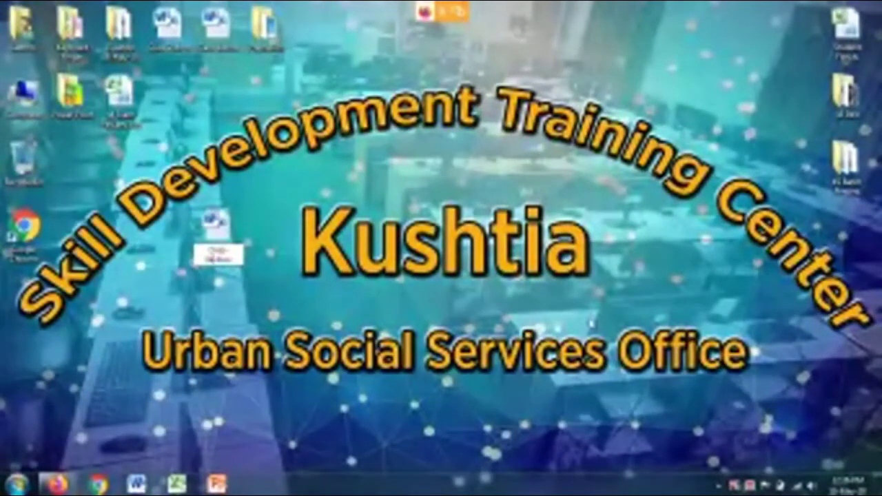
key("Return")
key("Return")
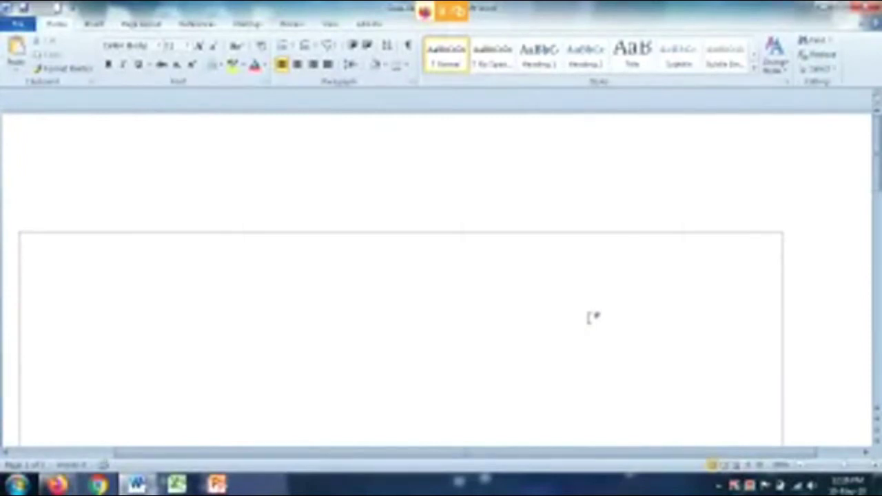
scroll(373, 286, "down", 1)
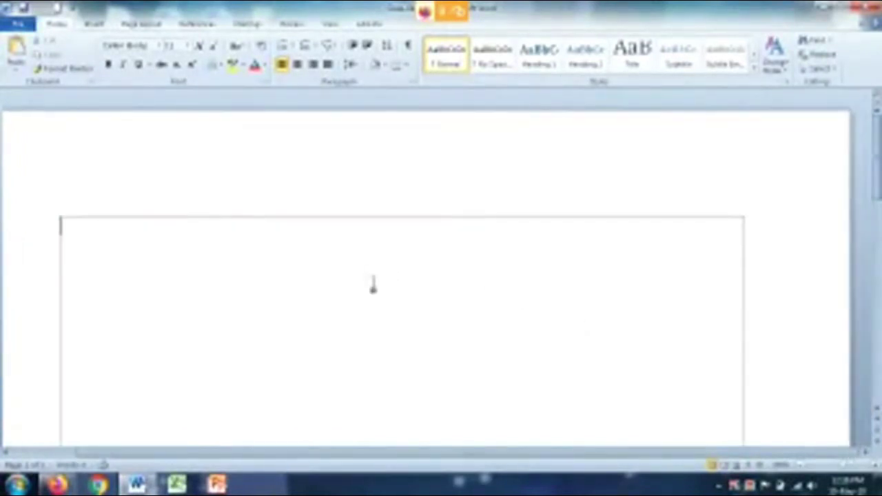
scroll(373, 286, "up", 1)
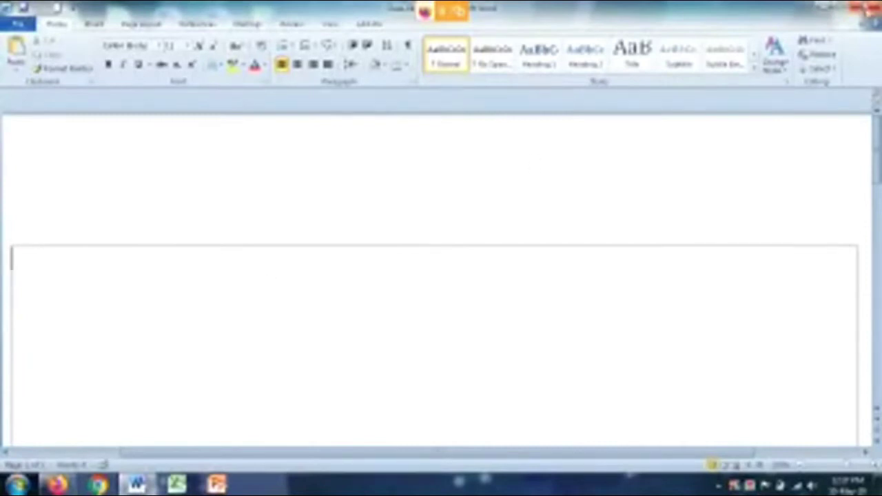
left_click(841, 13)
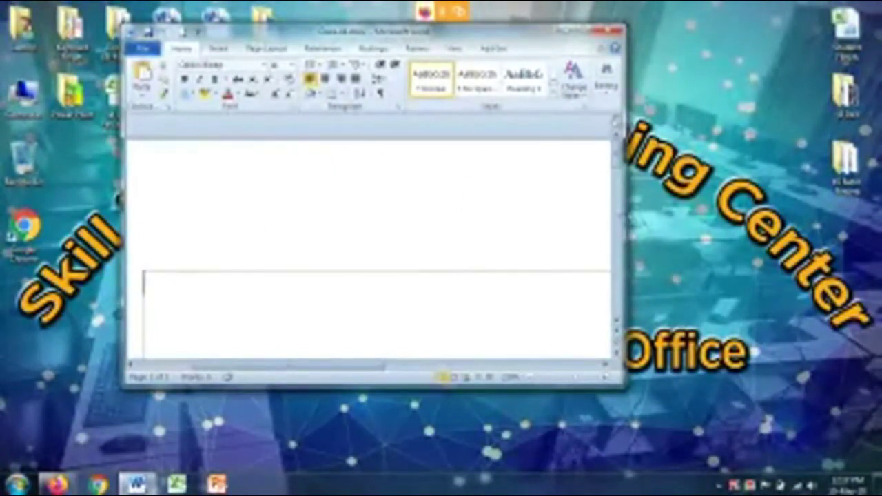
left_click_drag(626, 219, 818, 219)
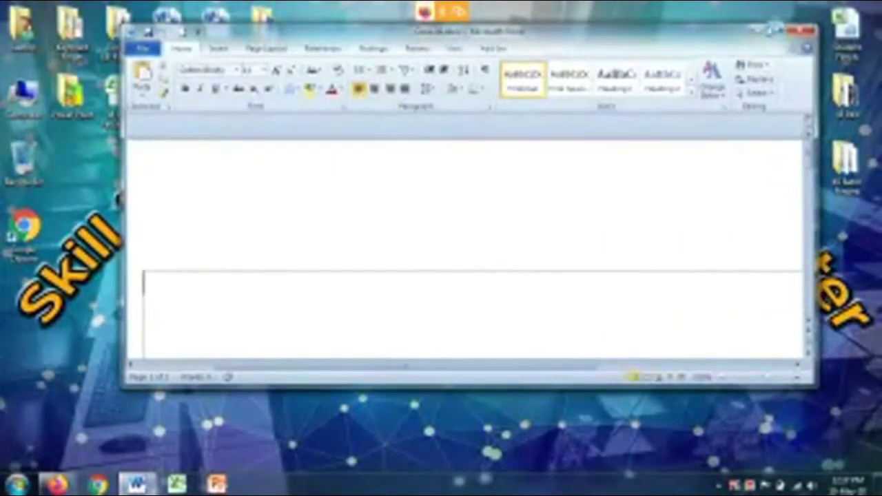
left_click(774, 32)
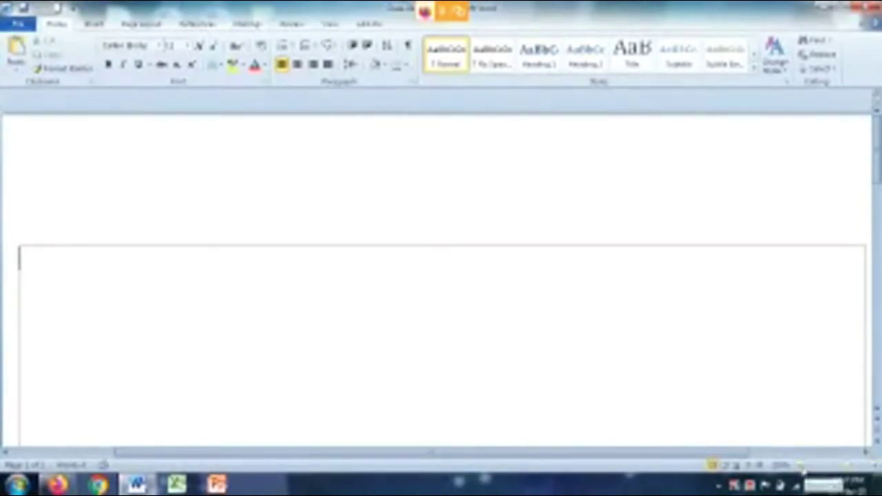
- Zoom the page out with the status-bar zoom buttons and Ctrl+scroll so its width fits
left_click(801, 469)
left_click(801, 468)
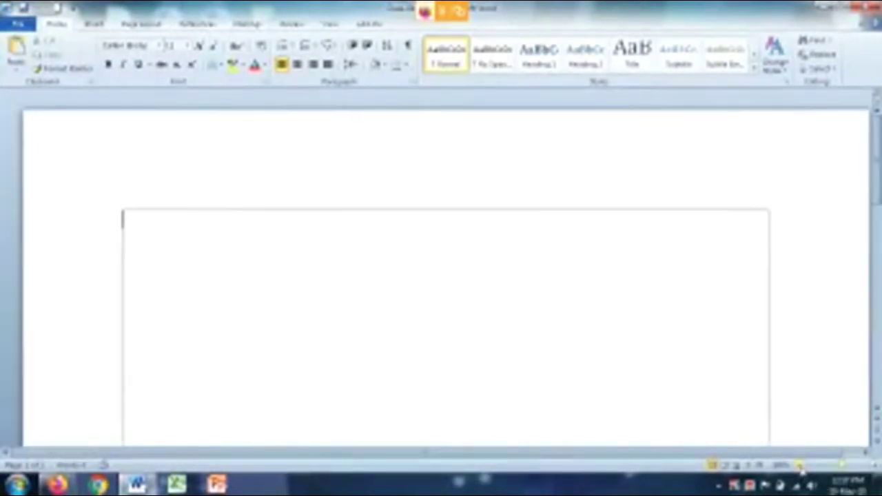
left_click(877, 468)
left_click(877, 468)
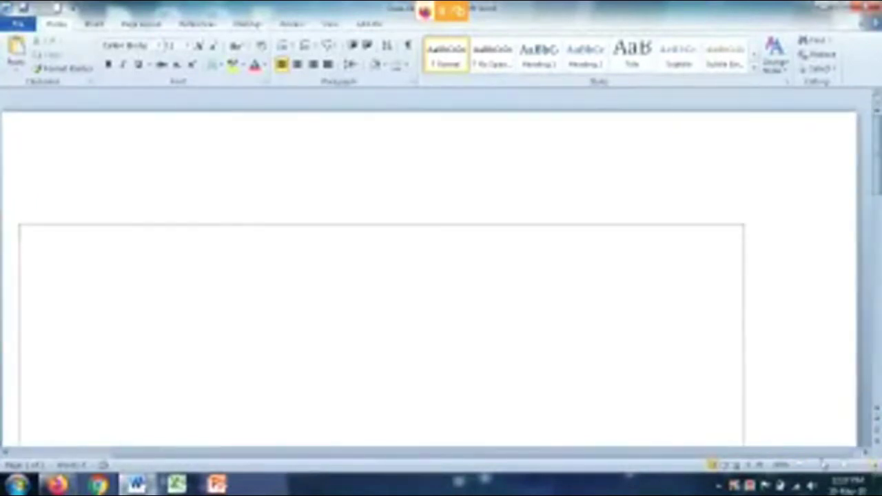
left_click(800, 468)
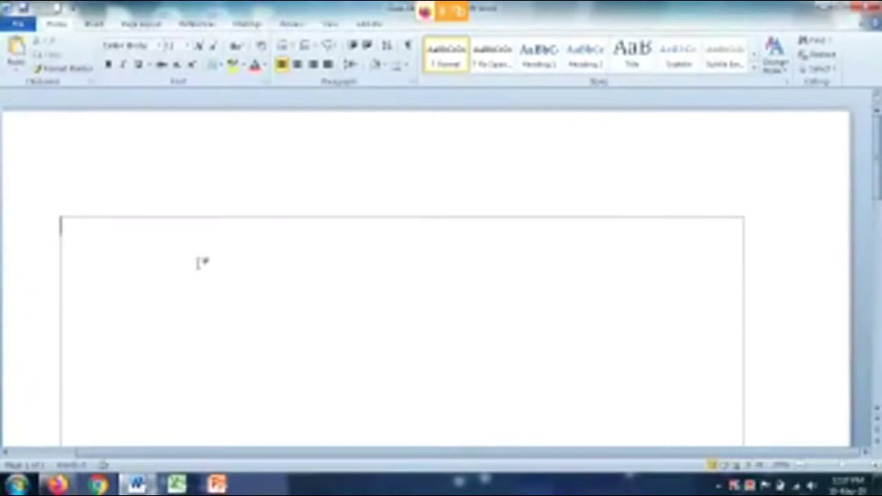
scroll(202, 262, "down", 1)
scroll(202, 262, "down", 1)
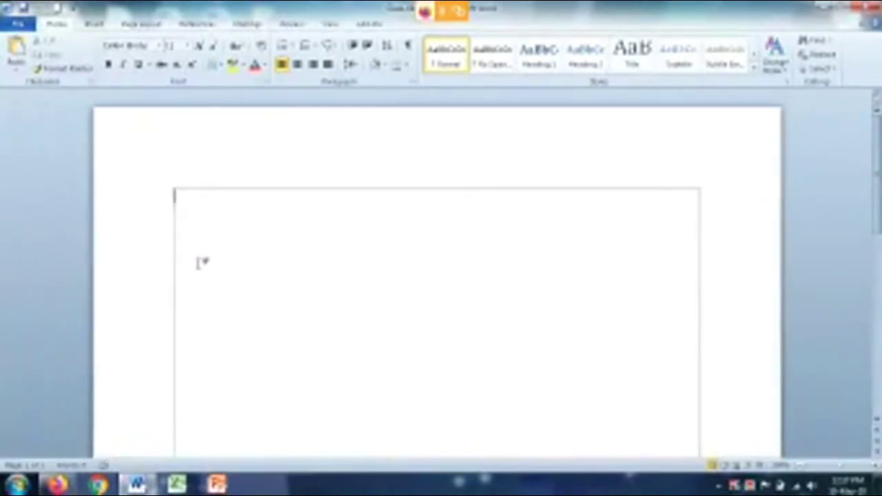
scroll(202, 263, "up", 1)
scroll(202, 263, "up", 1)
scroll(202, 263, "up", 1)
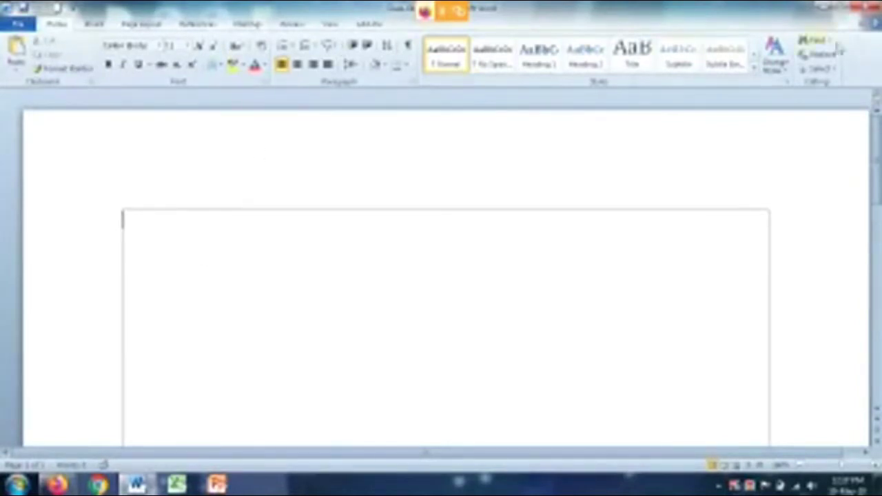
- Collapse and re-expand the ribbon twice to compare the page area
left_click(857, 22)
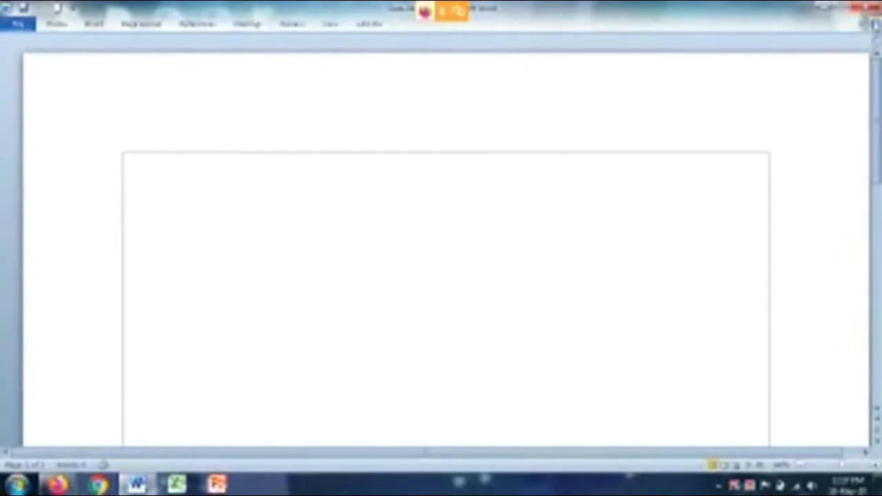
left_click(860, 25)
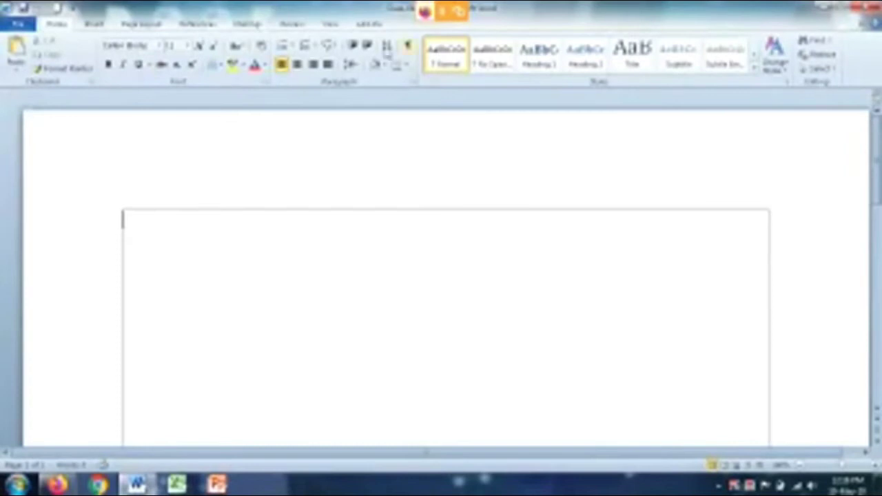
left_click(862, 24)
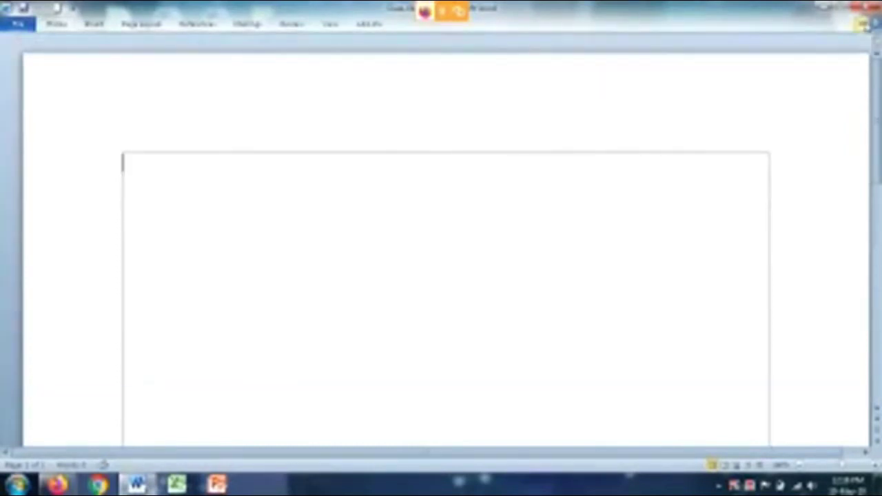
left_click(862, 24)
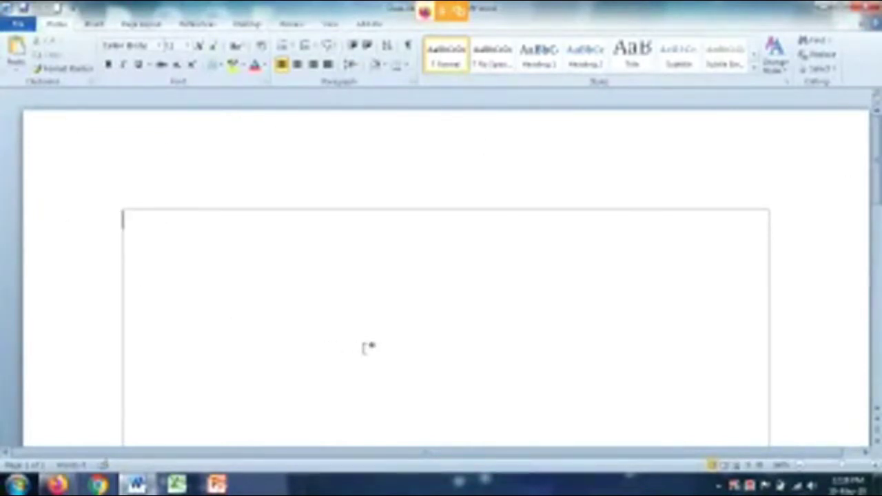
scroll(366, 348, "down", 1)
scroll(365, 349, "up", 1)
- Type the 'My Name Is' line with the typist's first name, then drag-select it
type("M")
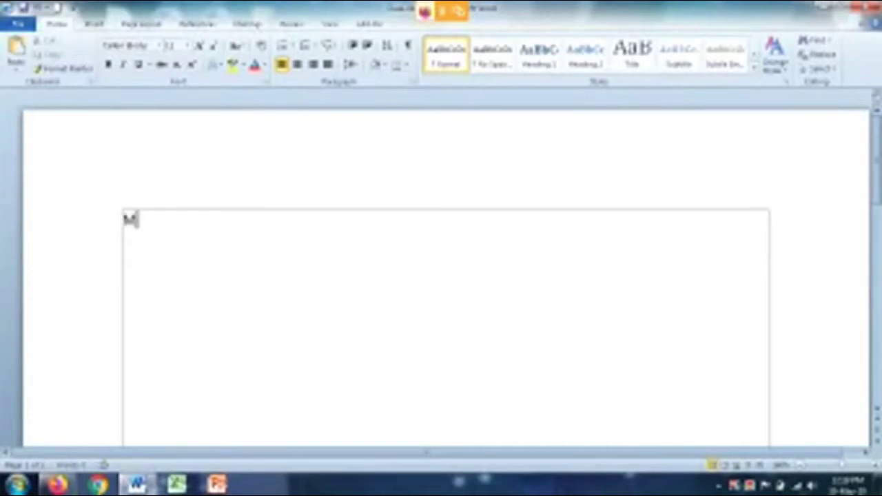
type("s")
type(" Na")
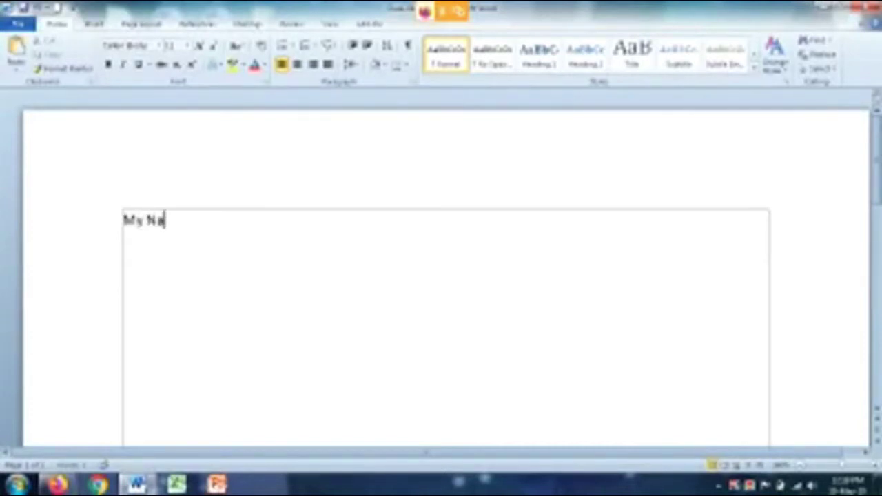
type("meIs")
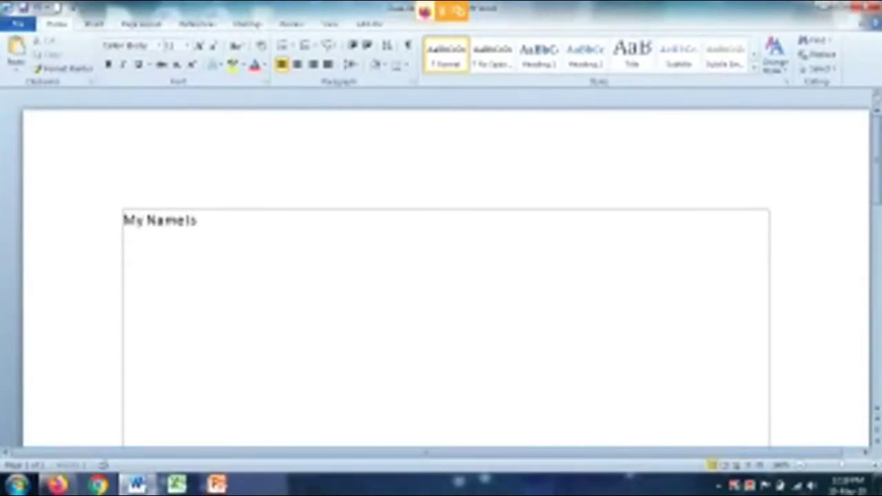
type(" Tan")
type("ia")
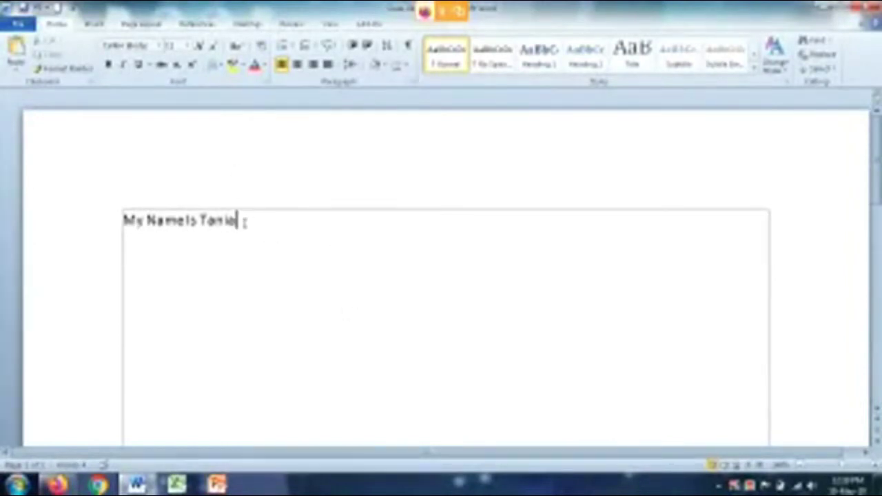
left_click_drag(244, 222, 123, 222)
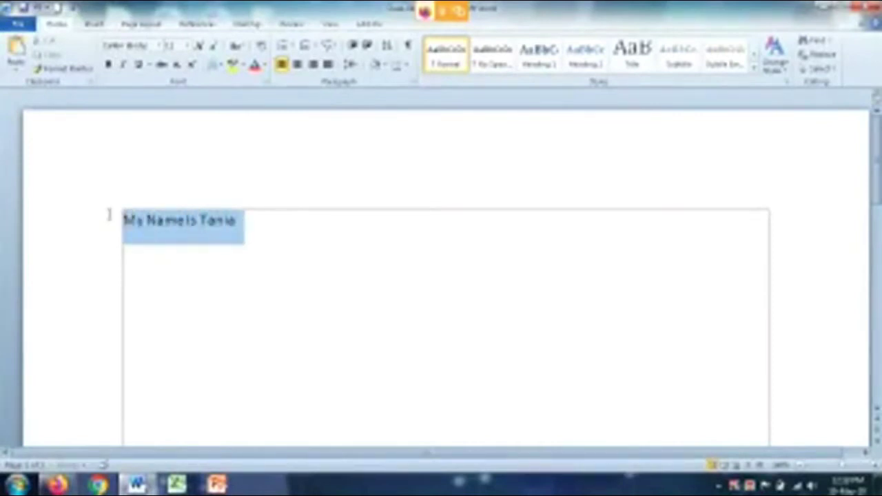
left_click(250, 272)
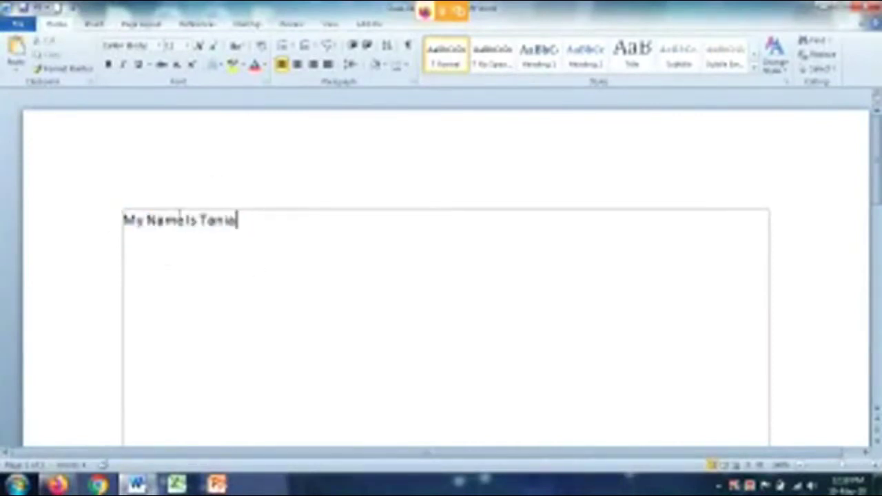
- Select the whole line by triple-clicking, then by clicking in the left margin
triple_click(165, 220)
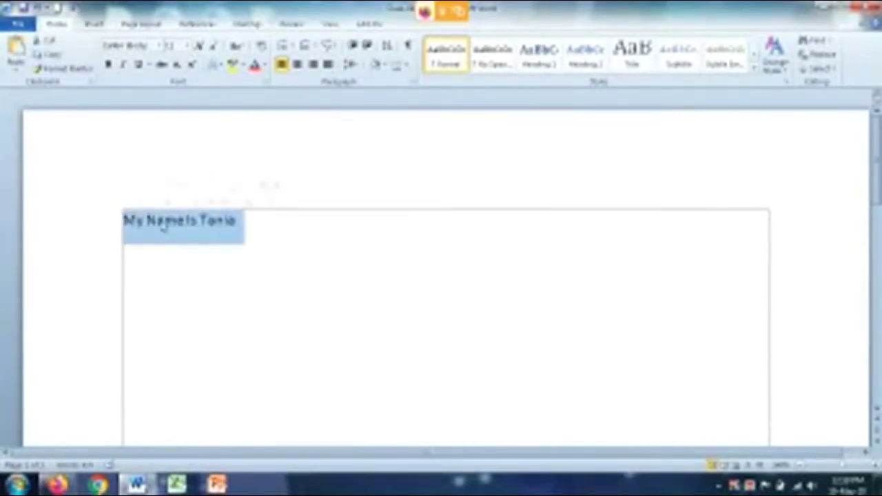
left_click(205, 244)
triple_click(163, 224)
left_click(203, 310)
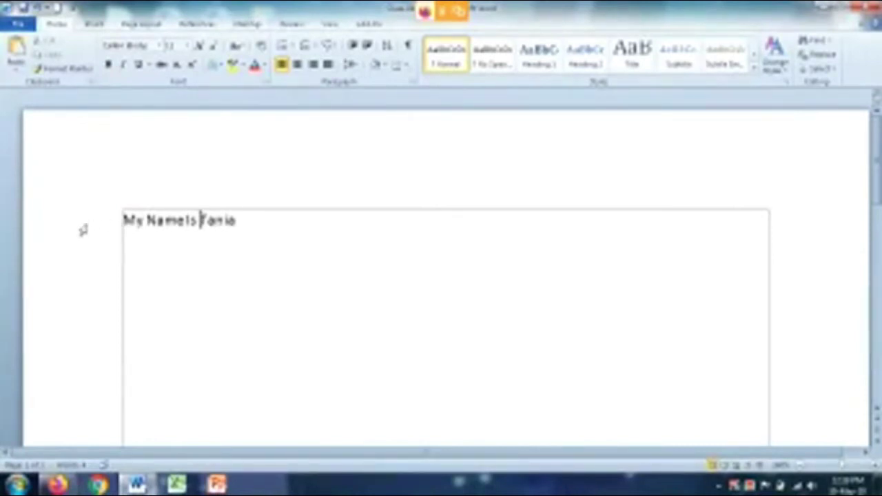
left_click(83, 230)
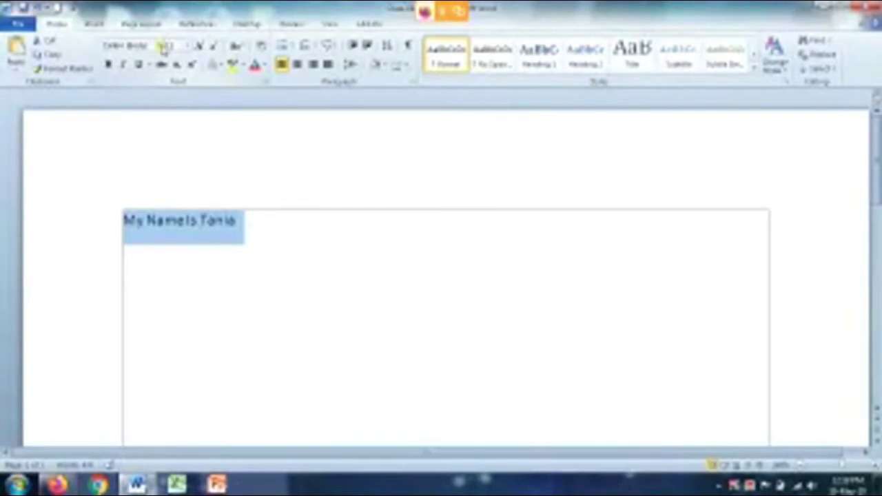
- Try Adobe Gothic Std B, Cooper Black and Old English Text MT on the line at 72 point
left_click(160, 45)
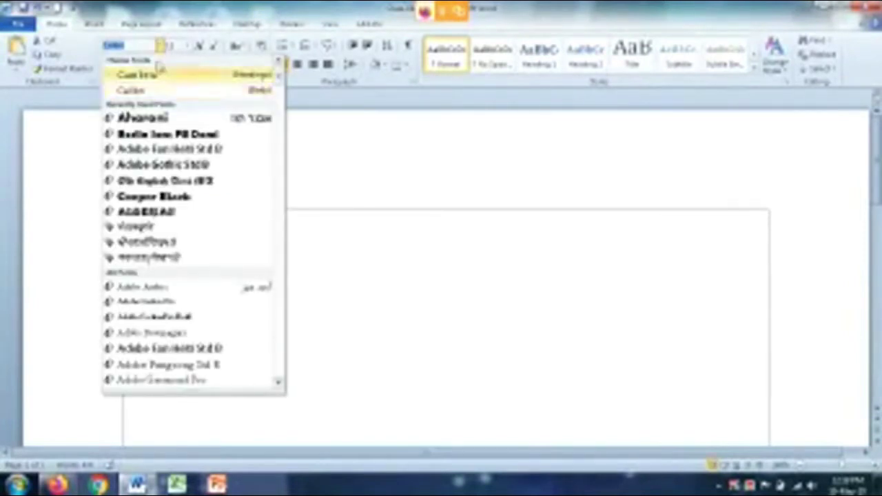
left_click(146, 165)
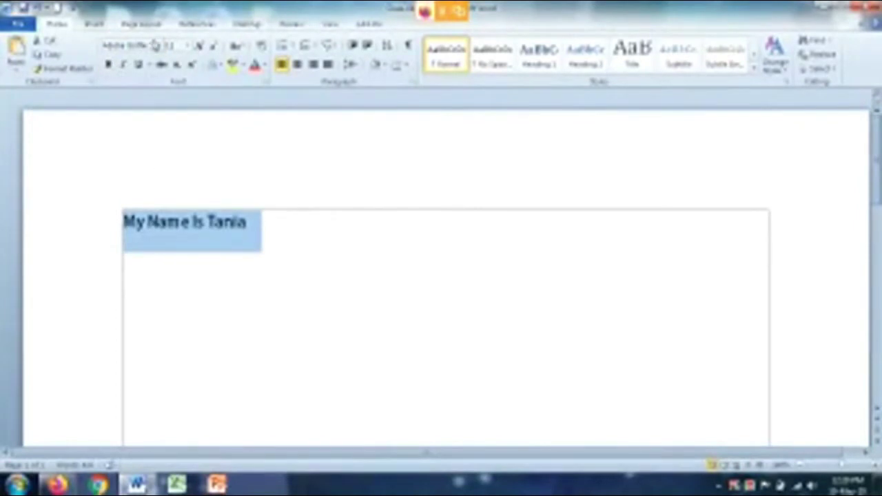
left_click(160, 46)
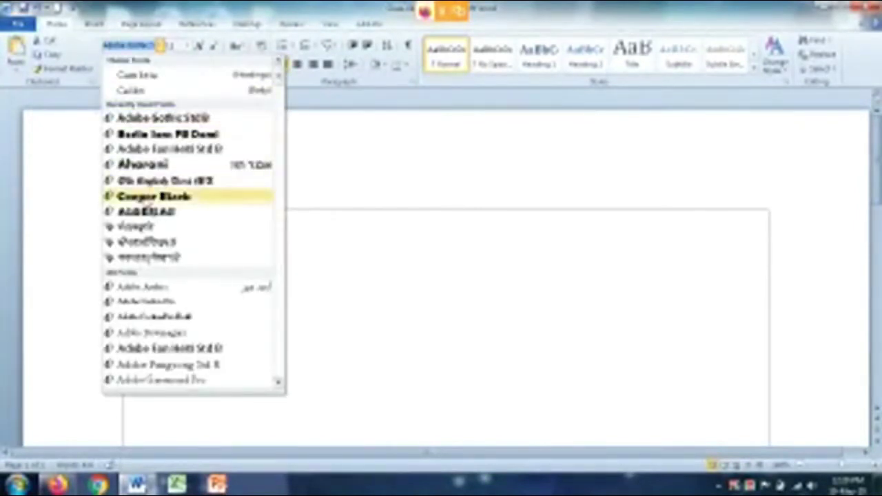
left_click(146, 197)
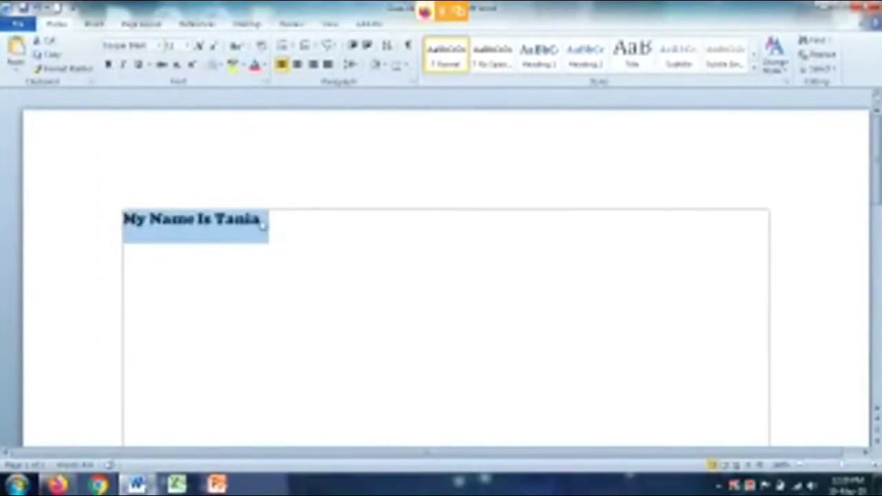
left_click(160, 45)
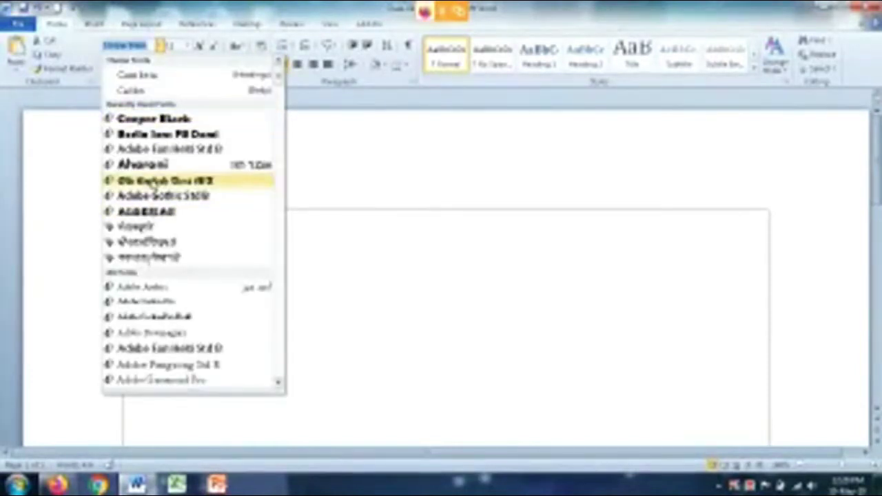
left_click(153, 180)
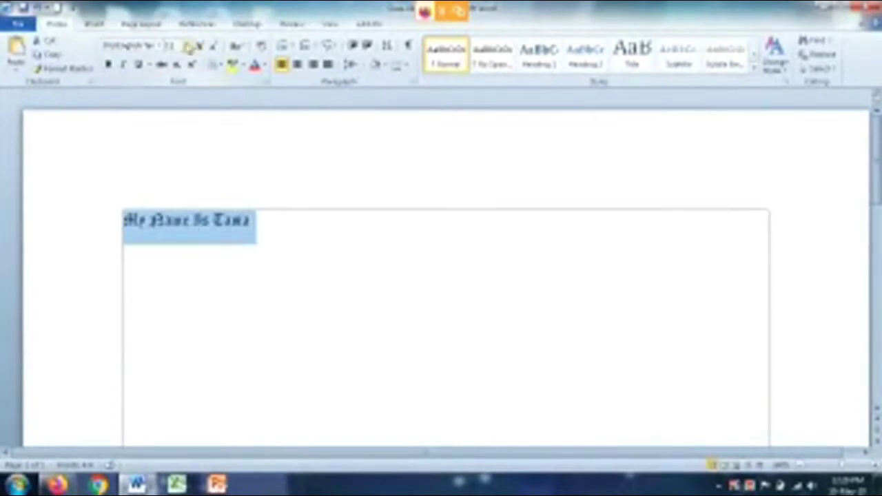
left_click(178, 46)
left_click(172, 205)
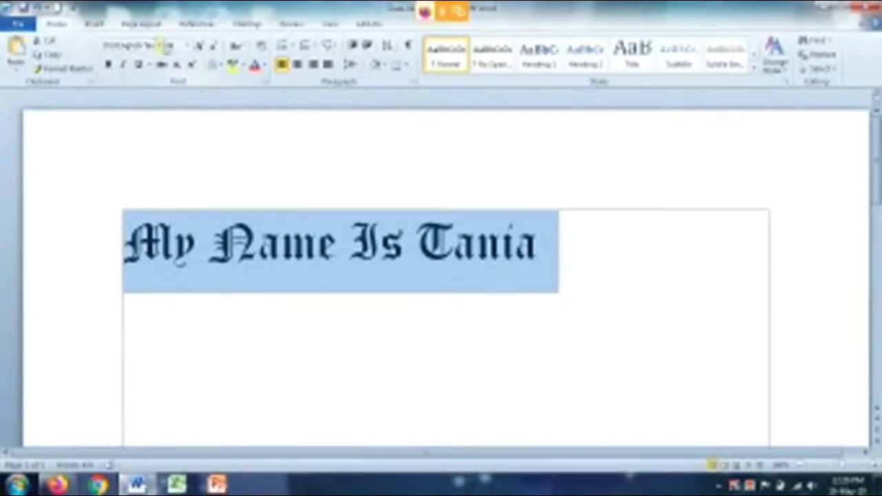
- Switch the heading to a heavy sans-serif font at a smaller size, then deselect it
left_click(160, 46)
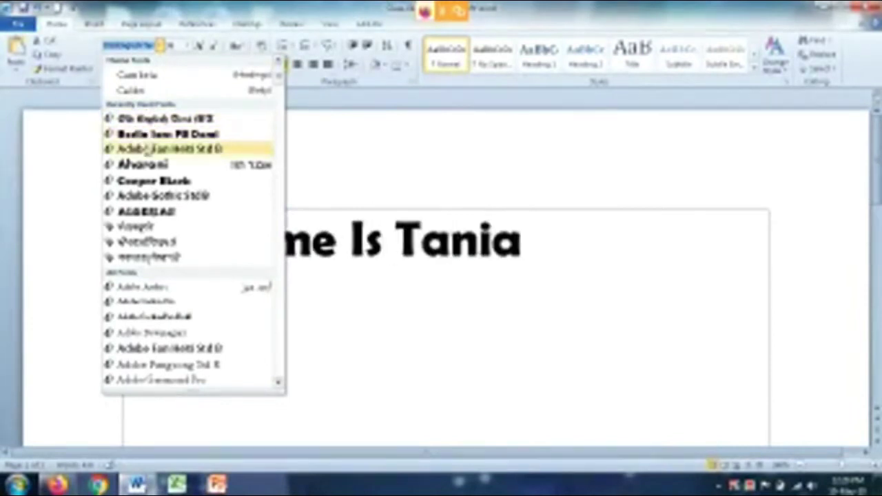
left_click(148, 195)
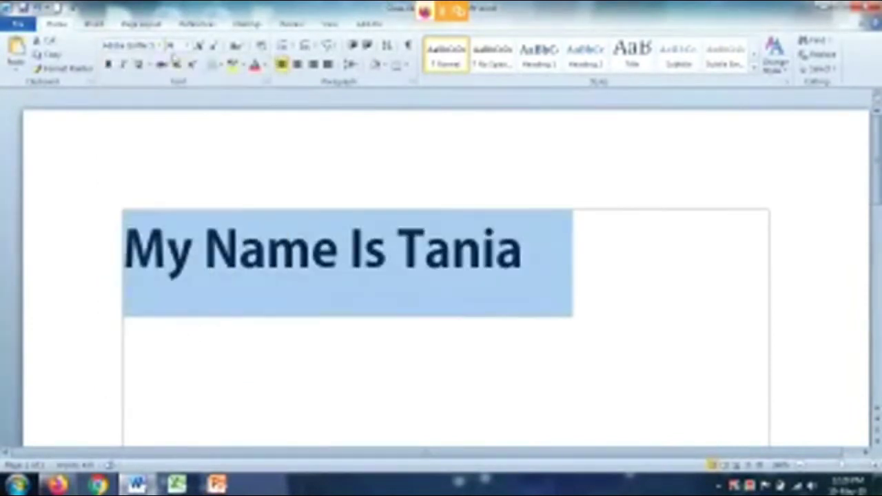
left_click(184, 46)
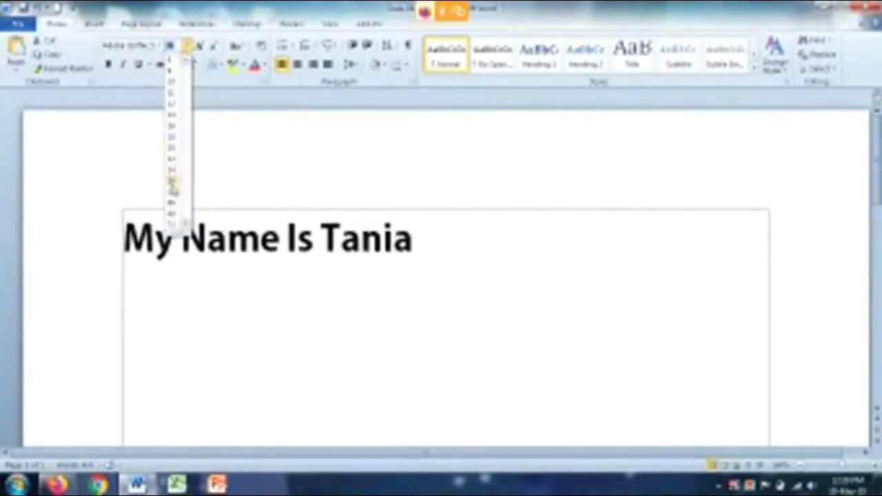
left_click(172, 194)
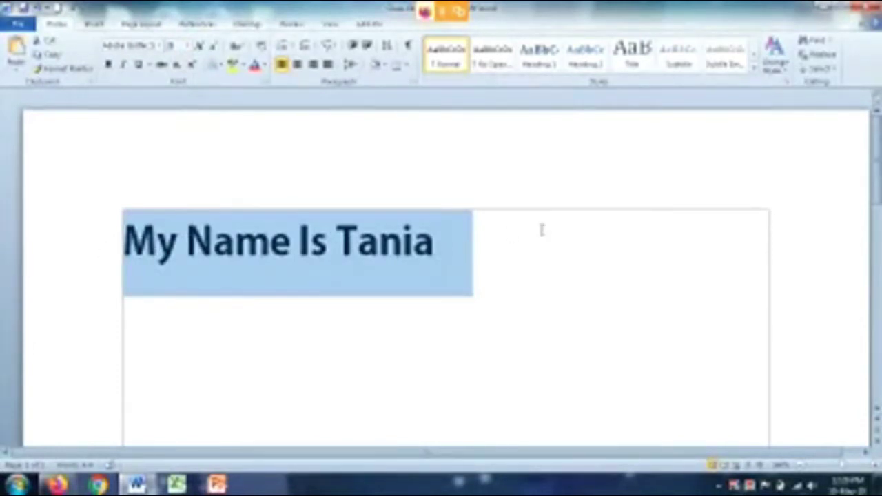
left_click(506, 240)
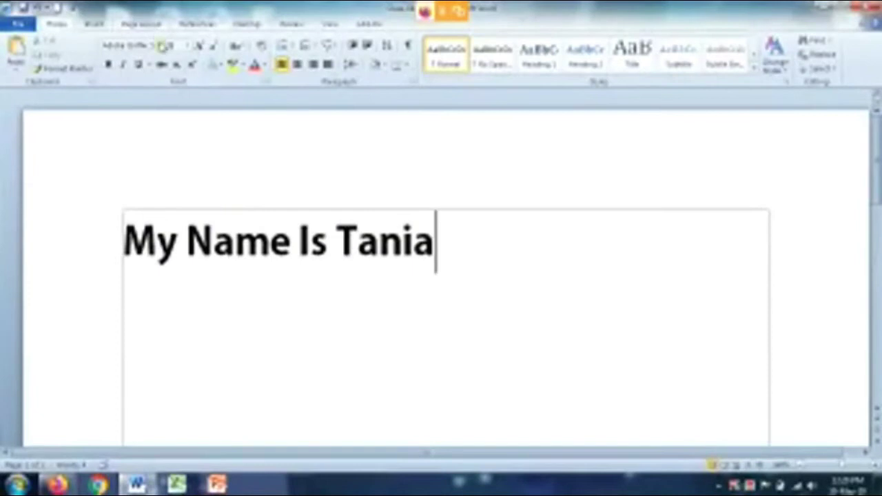
- Browse the font and font size lists without changing anything
left_click(160, 46)
left_click(186, 45)
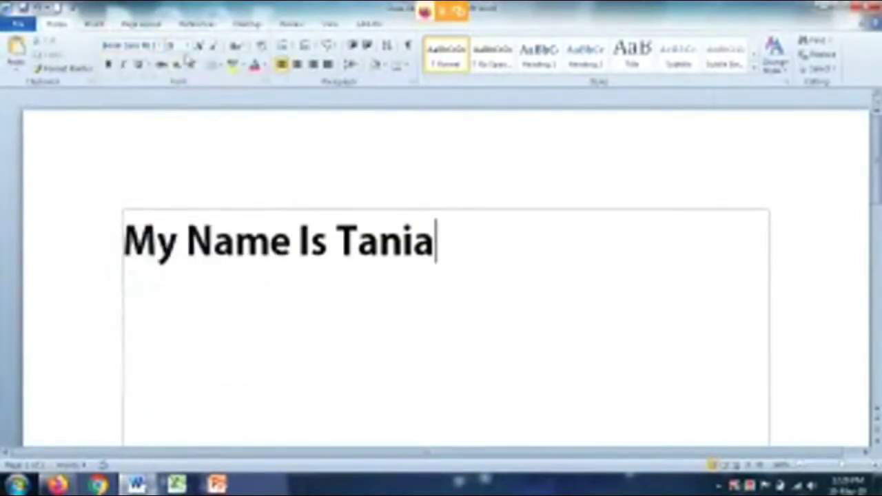
left_click(186, 46)
left_click(170, 124)
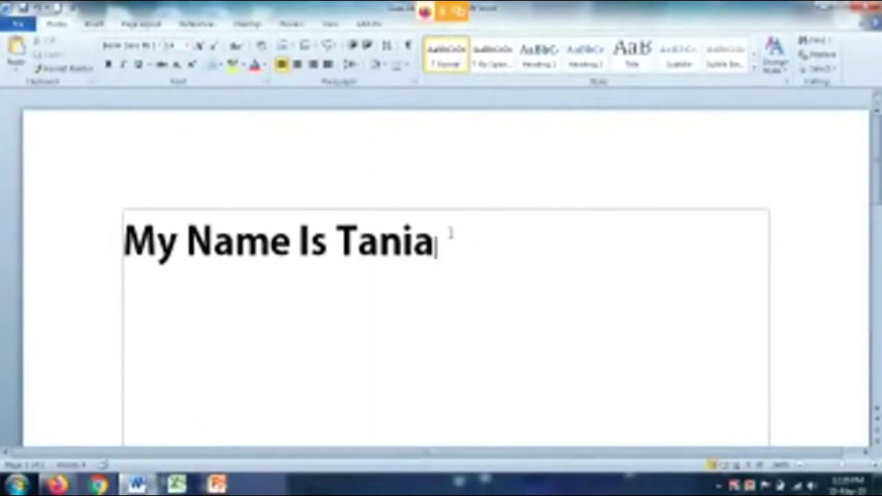
- Select the heading and set it in Adobe Fan Heiti Std B at a larger size
left_click_drag(451, 235, 125, 241)
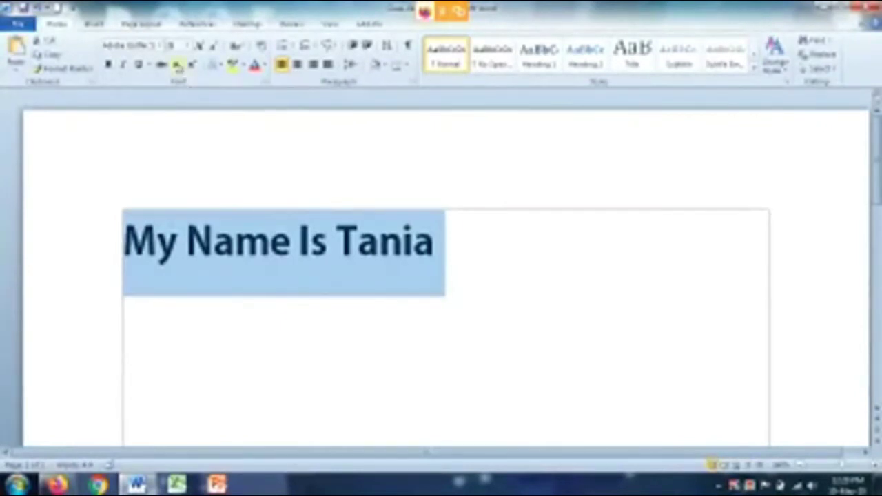
left_click(164, 45)
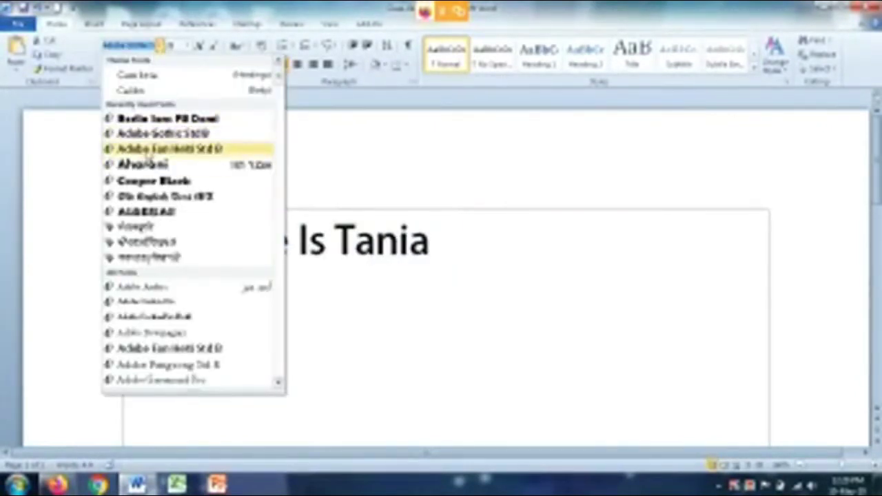
left_click(147, 148)
left_click(164, 45)
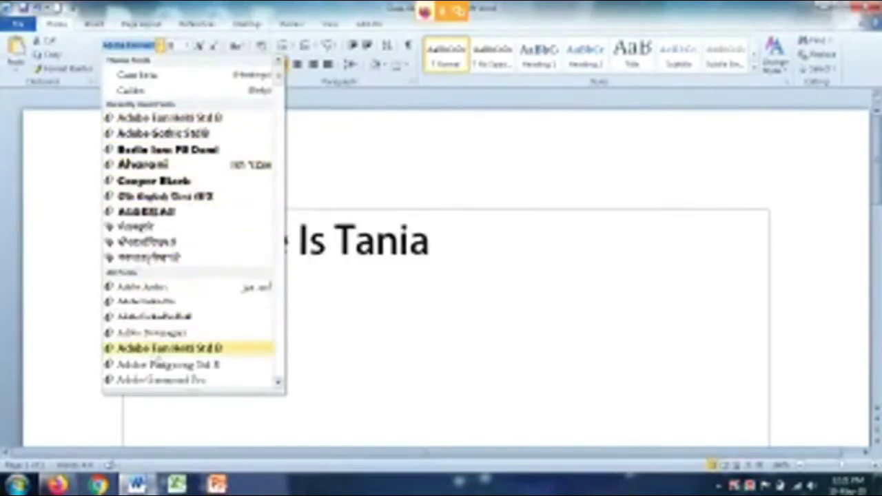
left_click(168, 349)
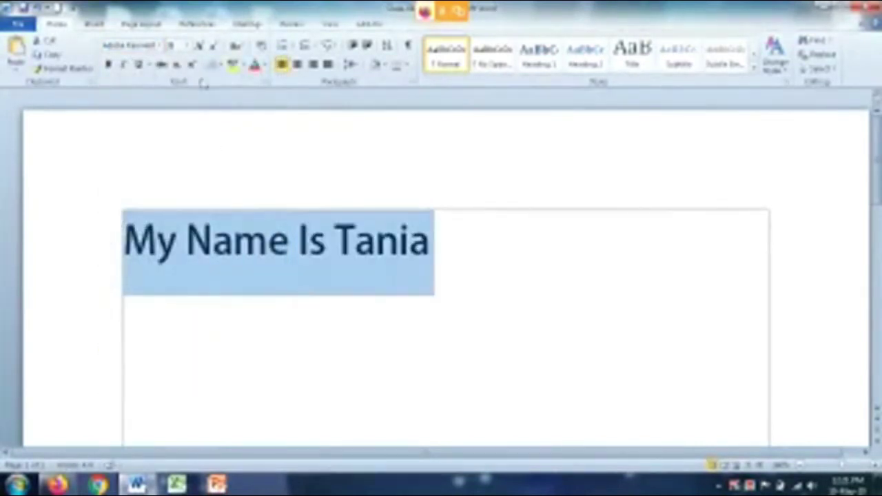
left_click(186, 46)
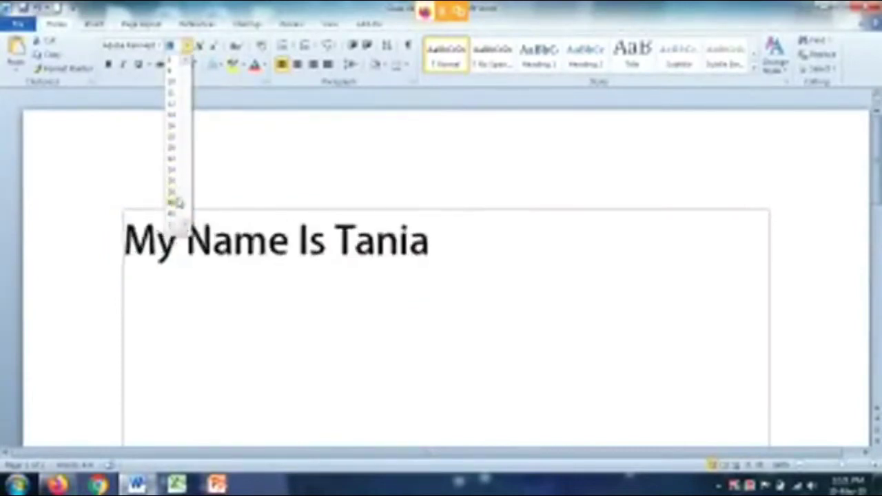
left_click(172, 202)
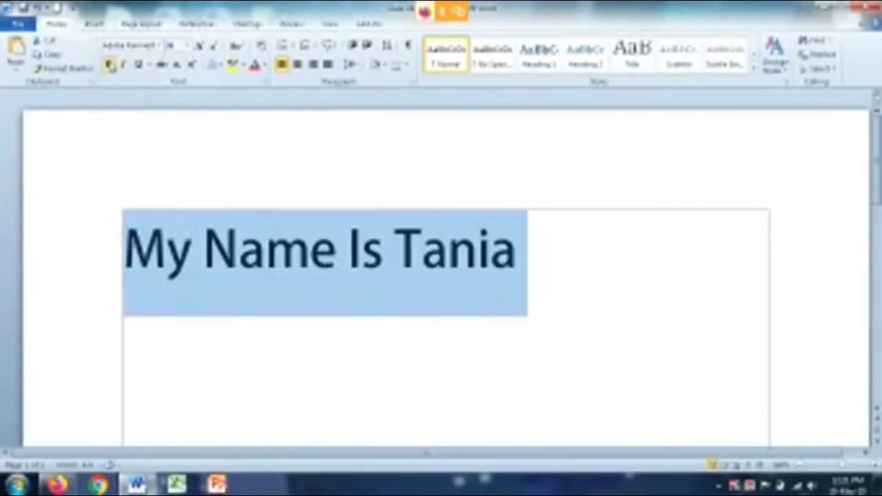
- Make the heading italic with no underline
left_click(123, 64)
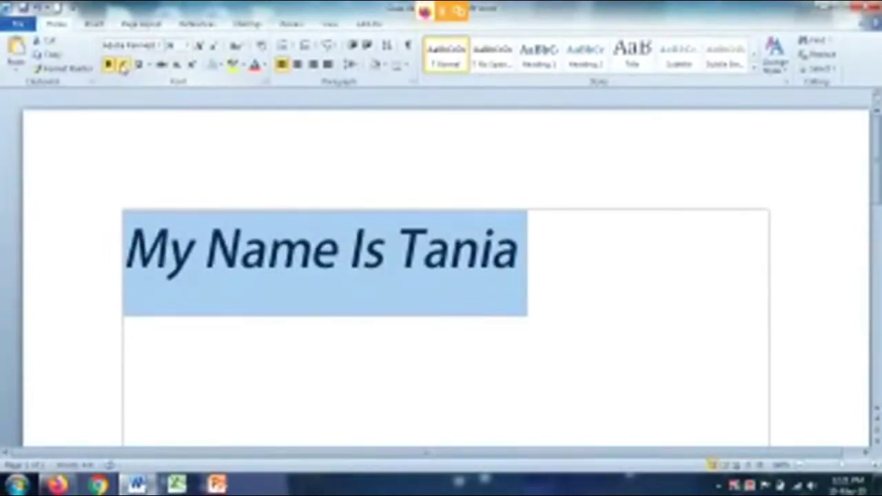
left_click(139, 64)
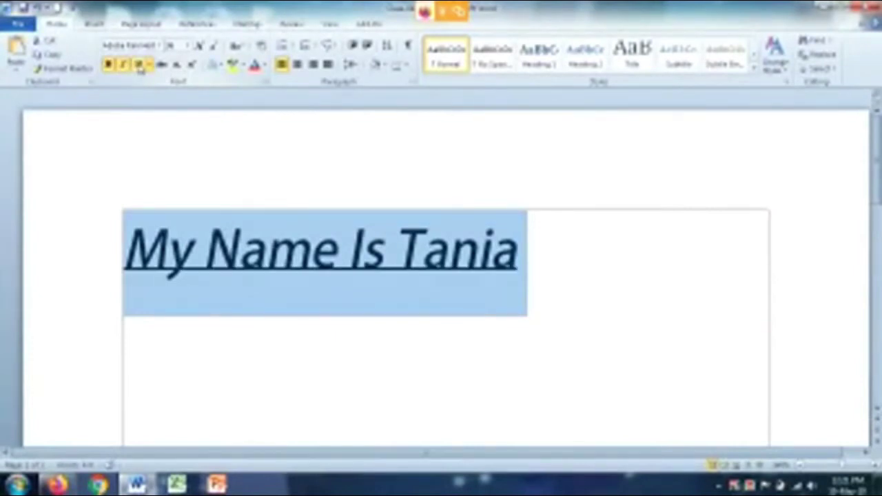
left_click(138, 64)
left_click(123, 65)
left_click(123, 65)
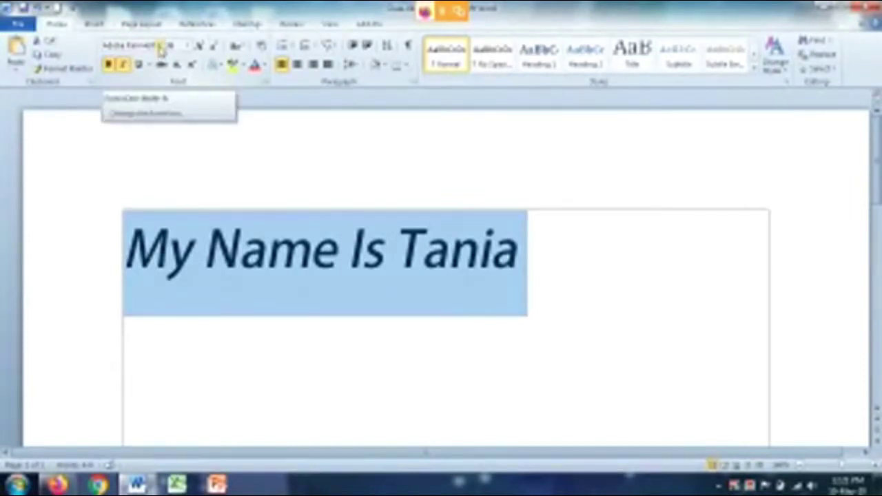
- Set the heading in Adobe Gothic Std B and pick a new font size
left_click(161, 47)
left_click(155, 136)
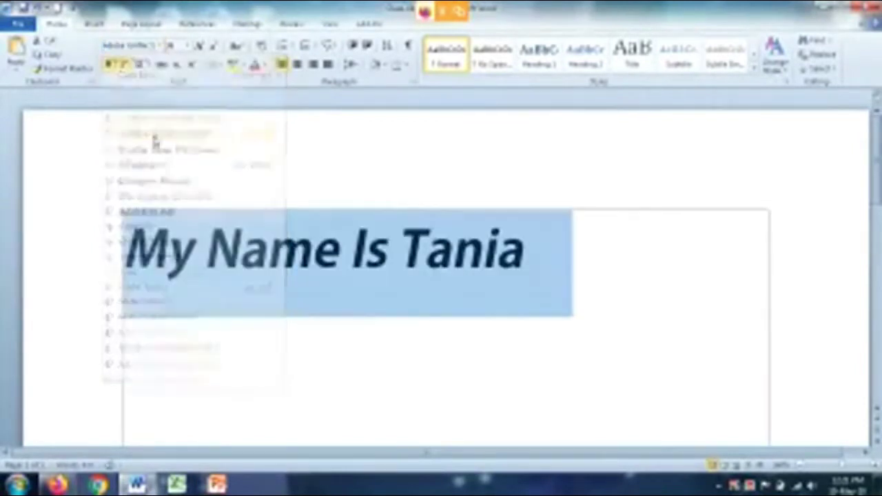
left_click(186, 46)
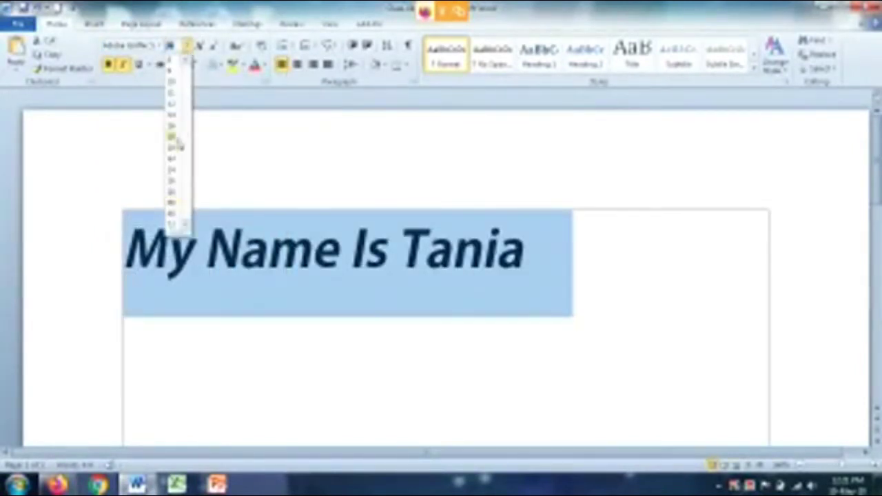
left_click(171, 202)
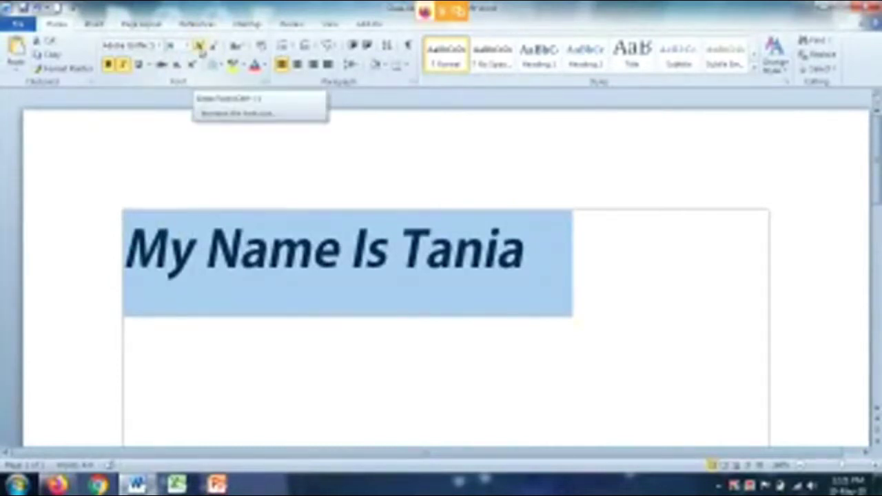
- Grow the heading three steps, then shrink it three steps until it fits one line
left_click(199, 46)
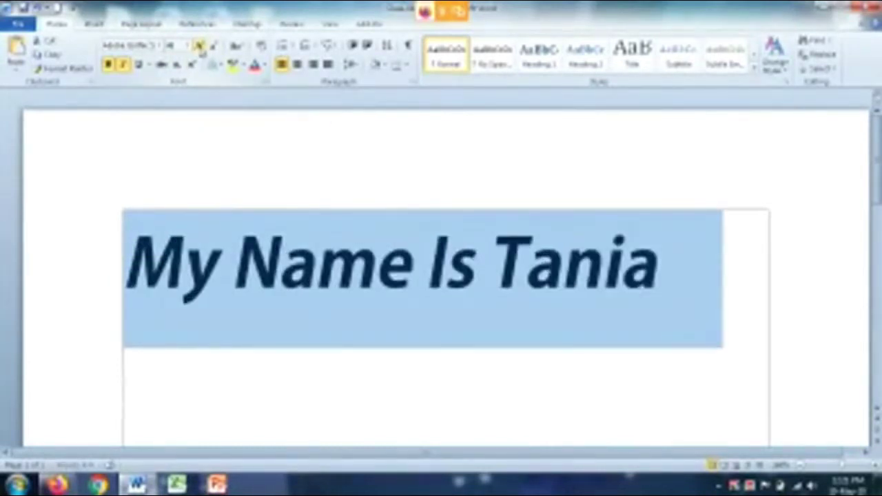
left_click(199, 45)
left_click(200, 46)
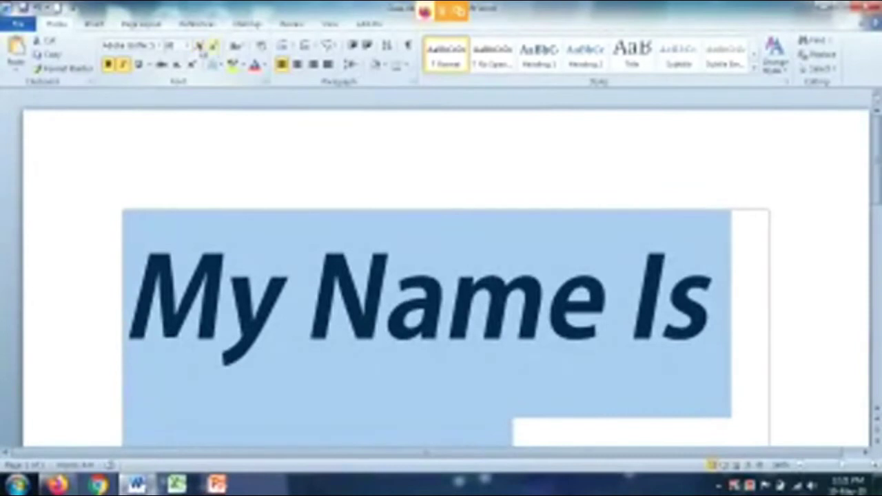
left_click(213, 47)
left_click(214, 47)
left_click(214, 46)
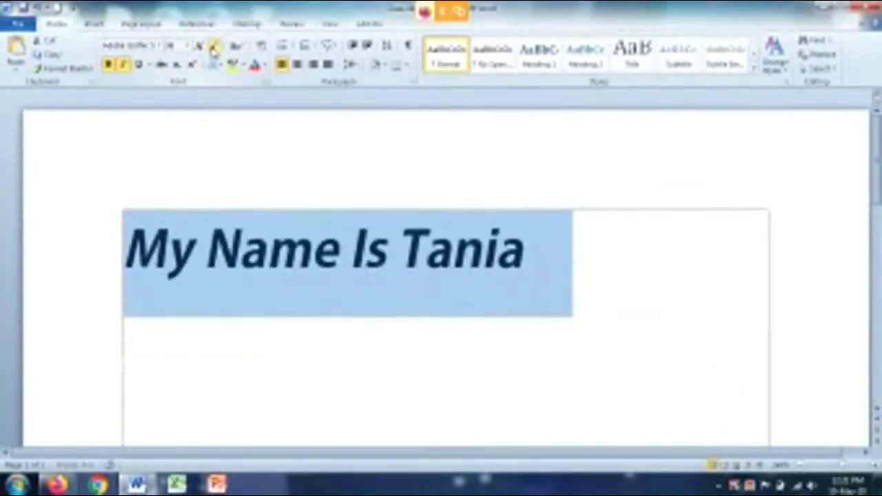
left_click(214, 47)
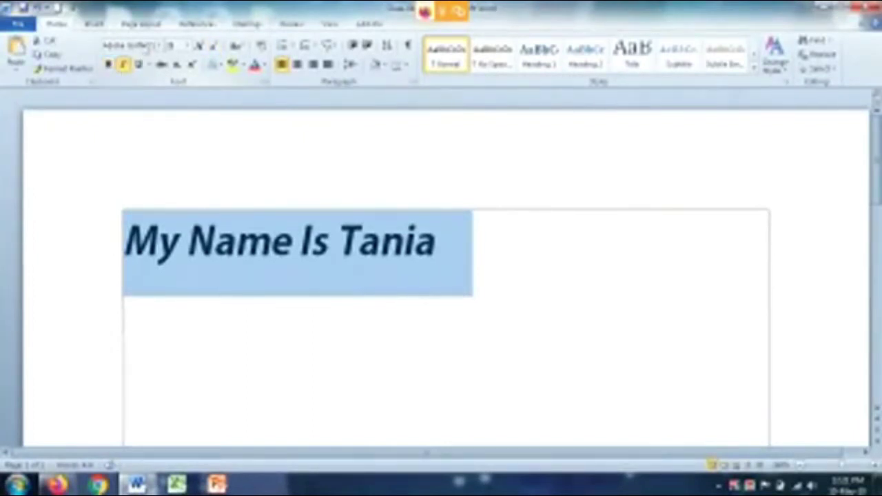
- Try Berlin Sans FB Demi, return to Adobe Gothic Std B, and keep the heading italic
left_click(160, 45)
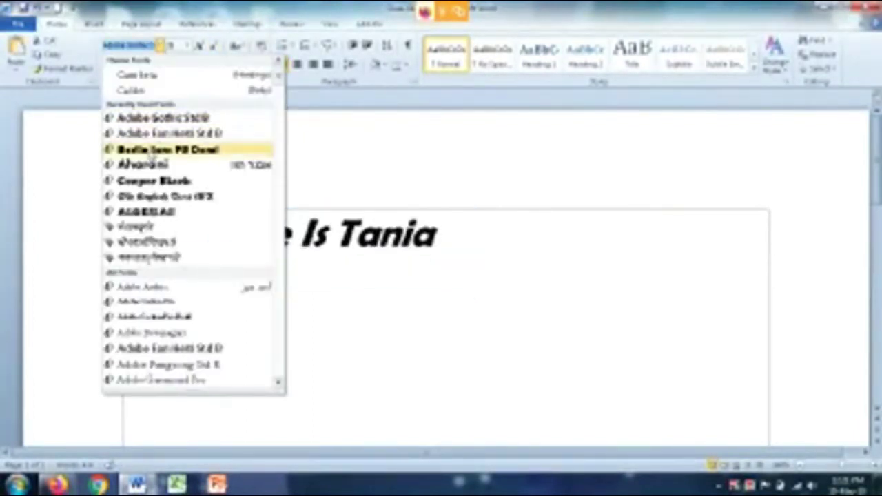
left_click(151, 150)
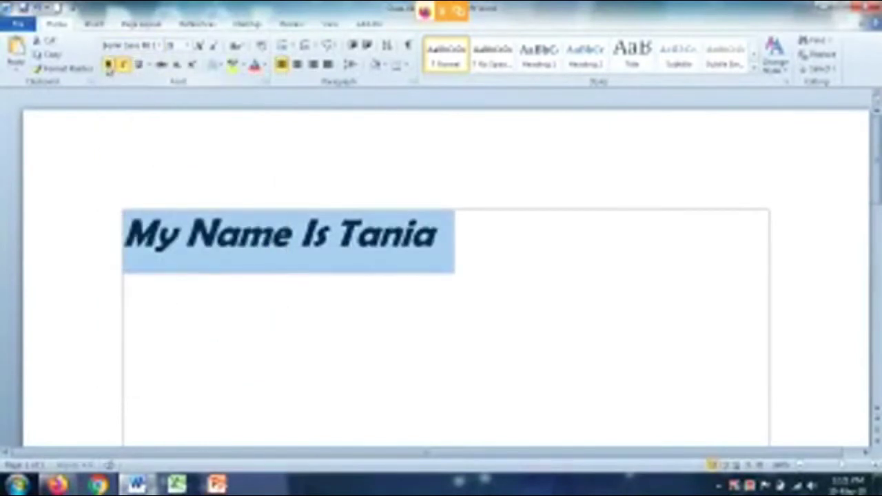
left_click(160, 45)
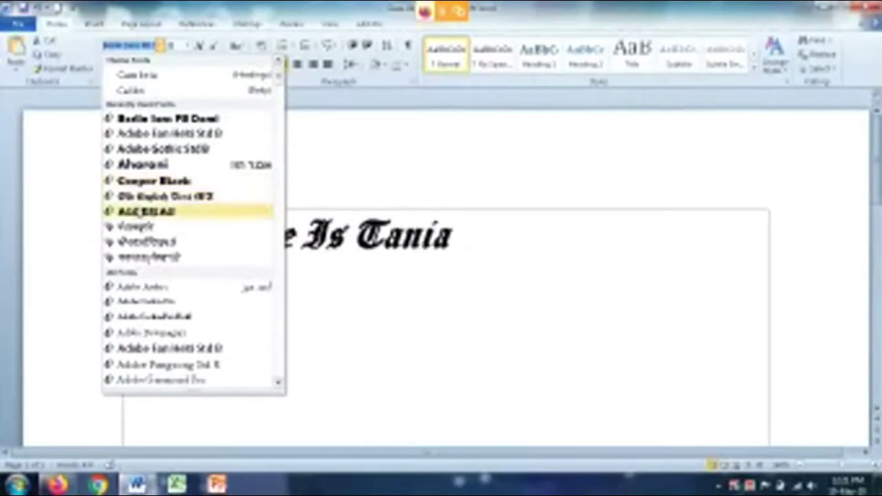
scroll(149, 224, "down", 3)
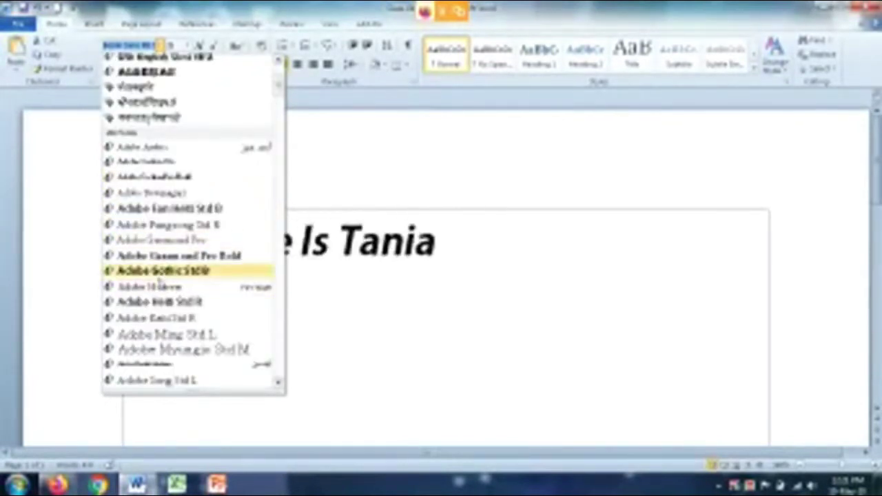
left_click(160, 273)
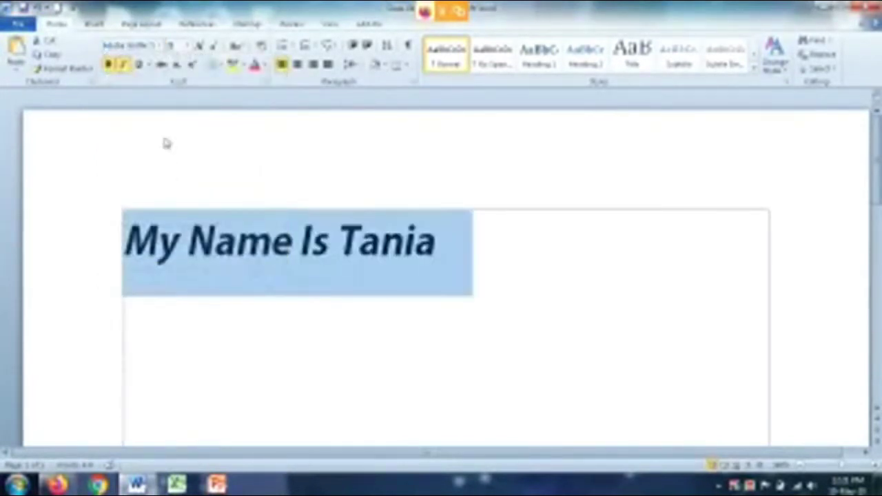
left_click(124, 64)
left_click(125, 64)
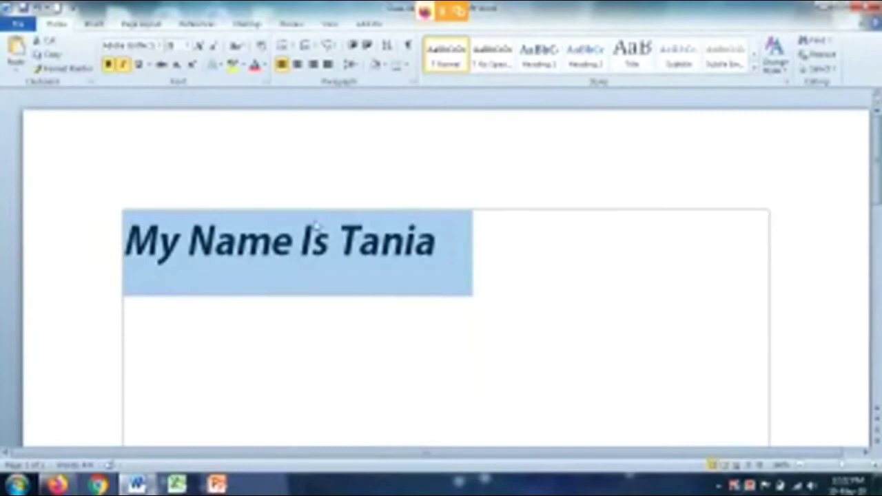
- Remove the heading's underline and apply strikethrough instead
left_click(141, 65)
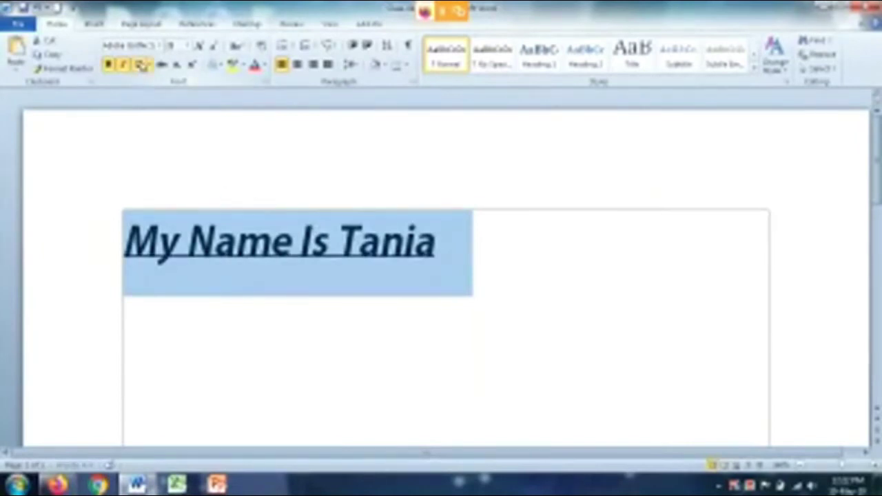
left_click(142, 65)
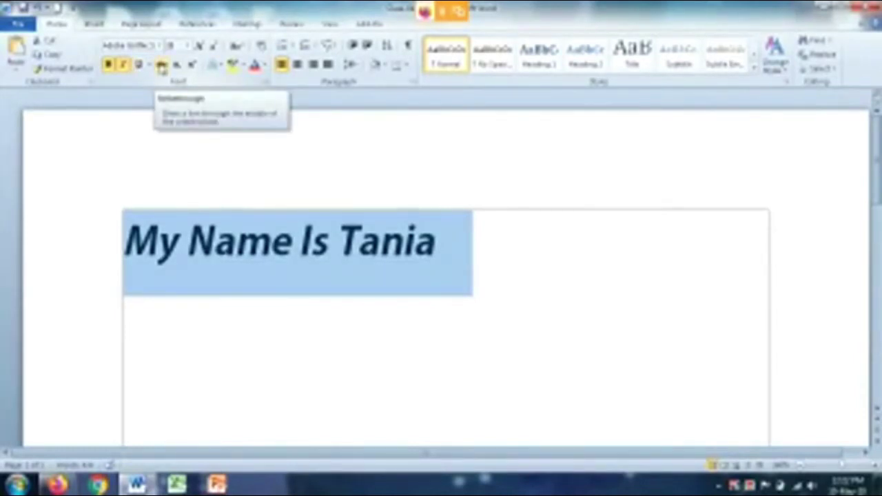
left_click(162, 66)
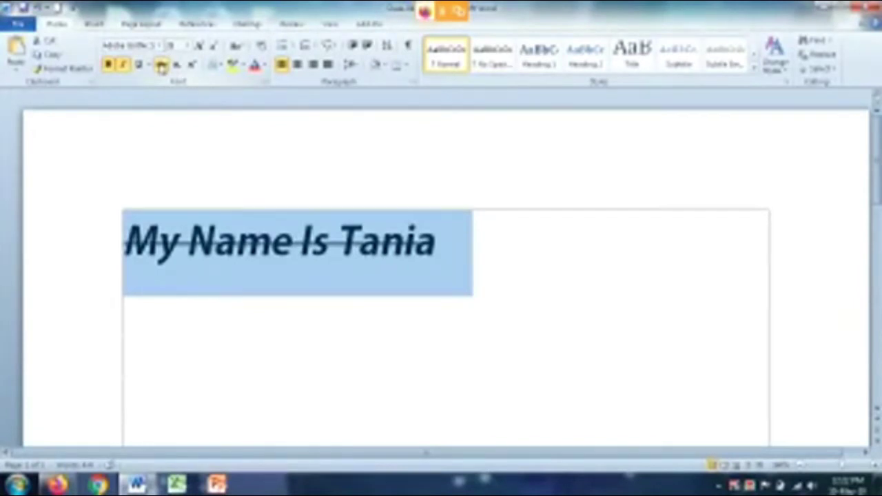
left_click(162, 66)
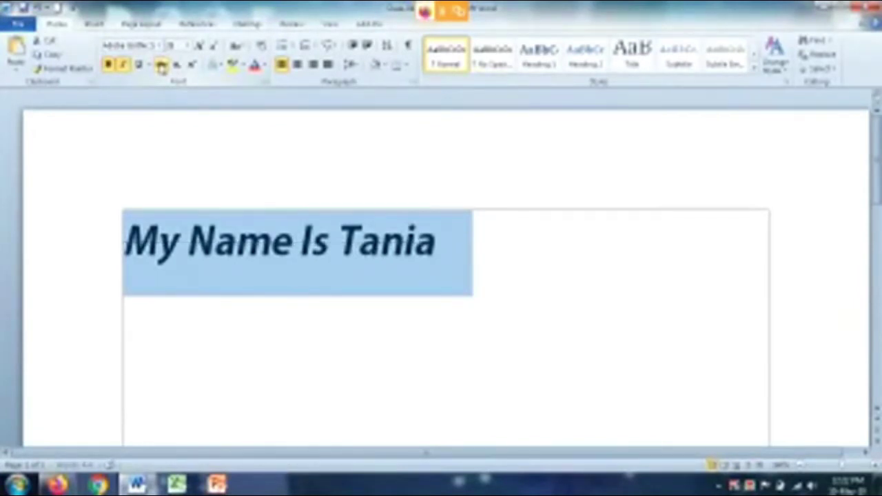
left_click(162, 66)
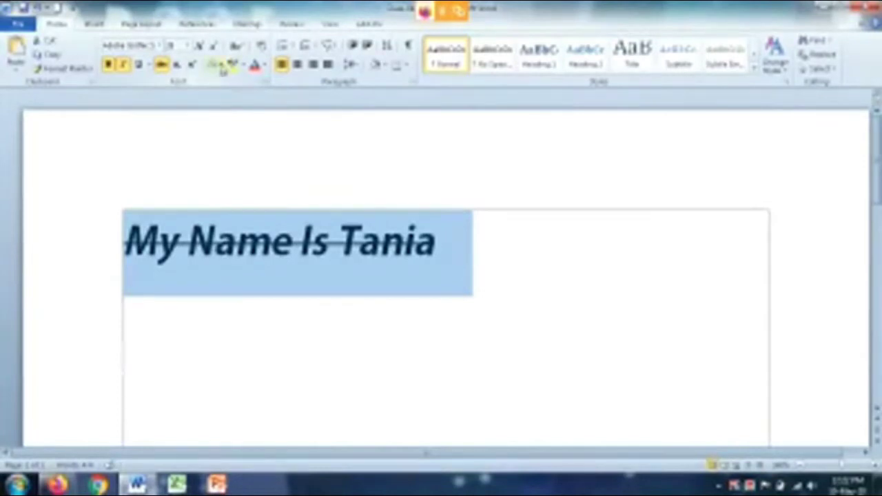
- Apply the light-blue text effect and a reflection to the heading, then reselect it
left_click(222, 66)
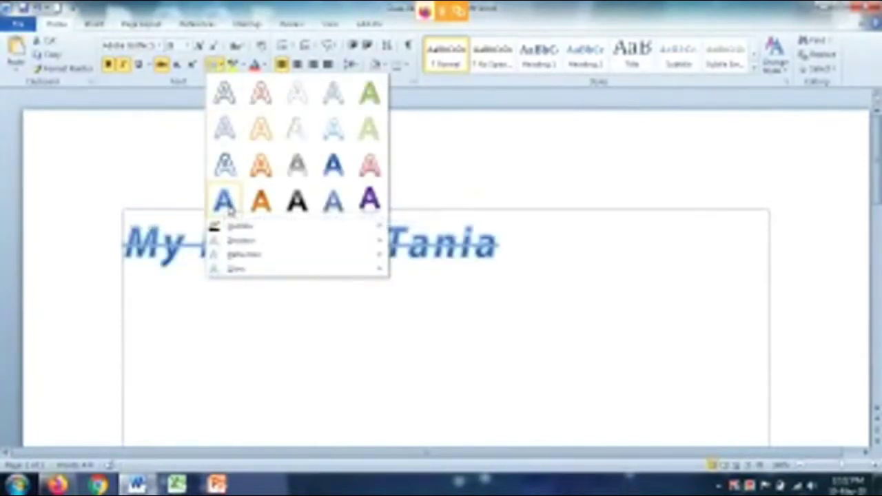
left_click(334, 204)
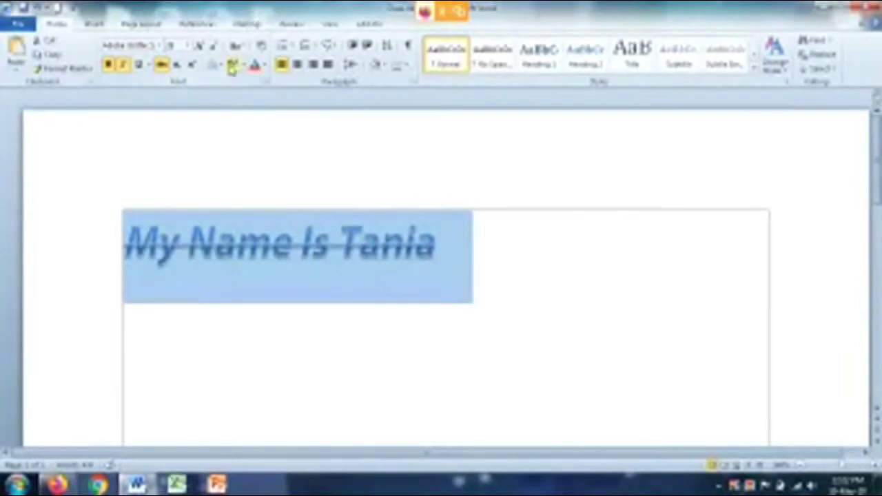
left_click(215, 64)
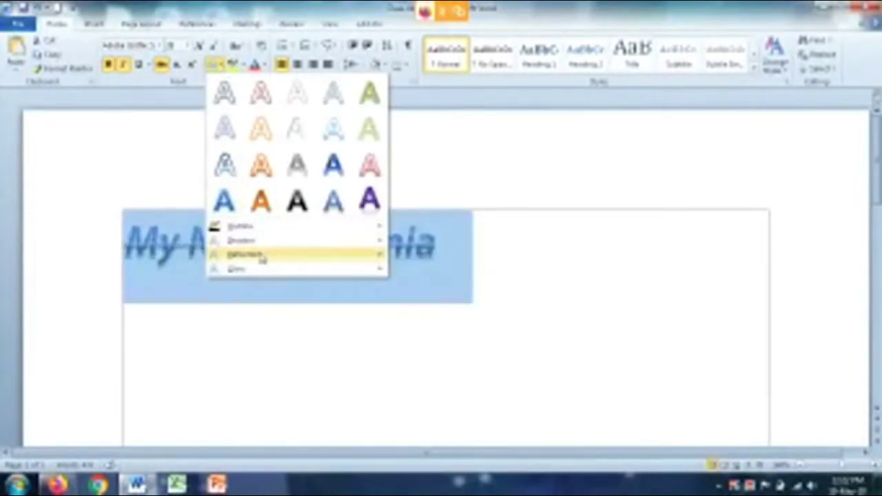
mouse_move(262, 256)
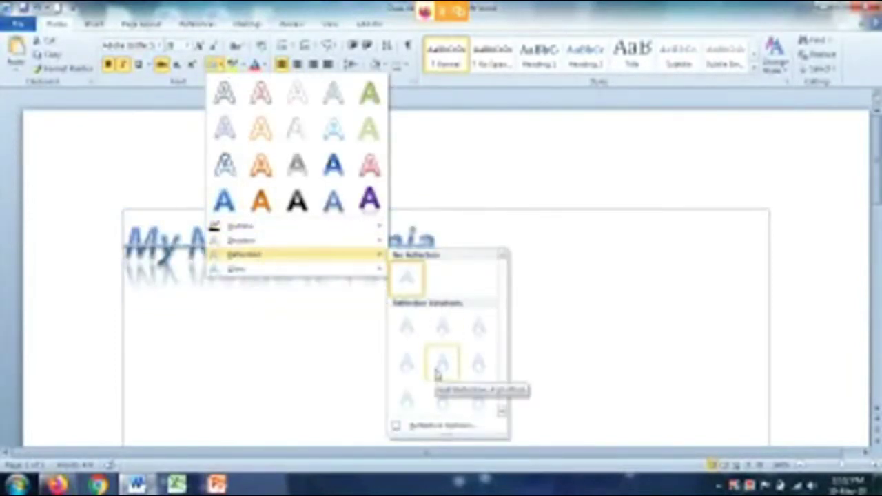
left_click(443, 410)
left_click(322, 290)
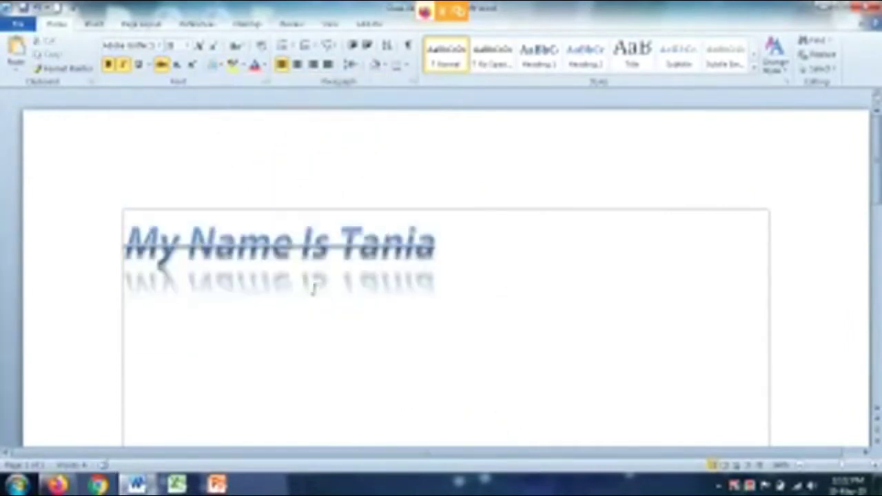
left_click_drag(447, 253, 31, 233)
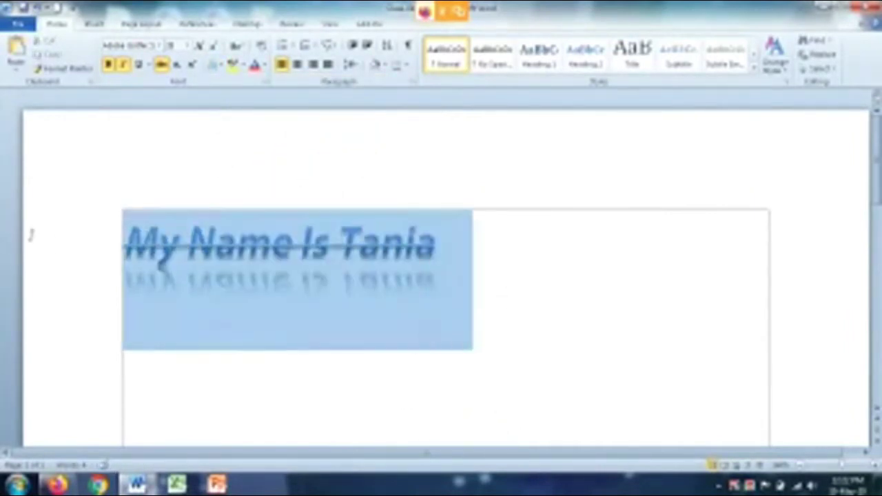
- Switch the heading to the purple text effect with an inner shadow, then reselect the line
left_click(216, 65)
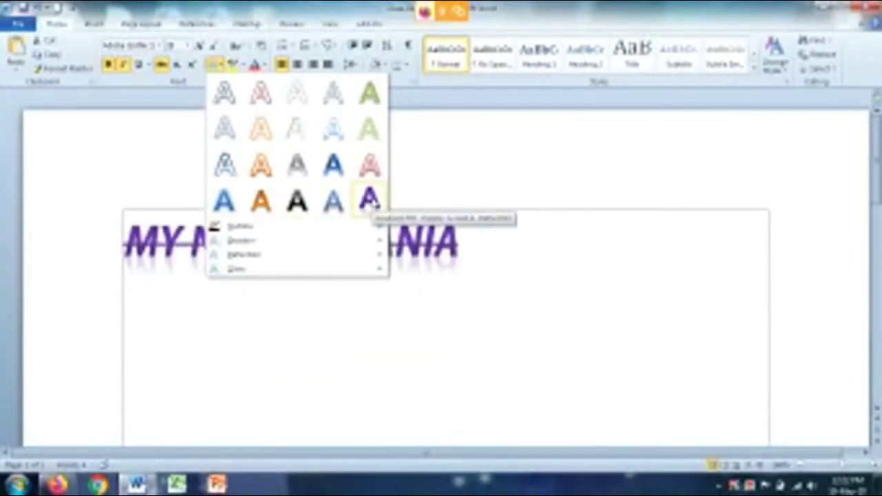
left_click(371, 200)
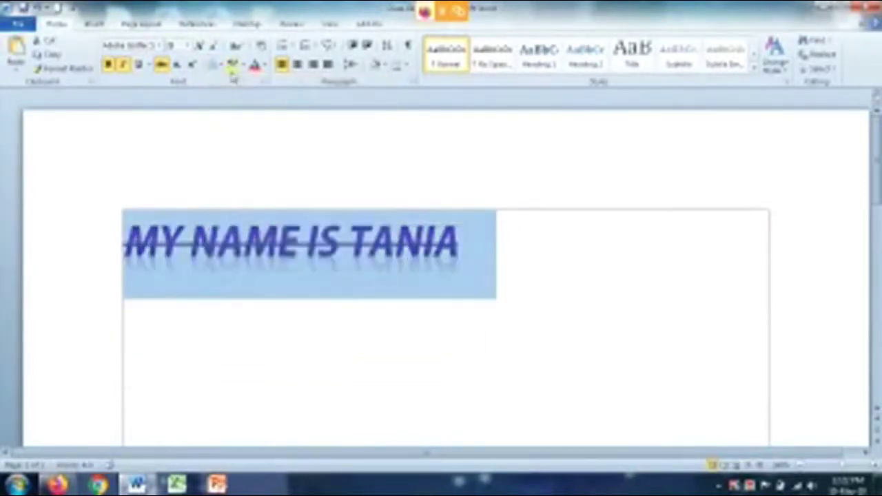
left_click(221, 64)
mouse_move(309, 260)
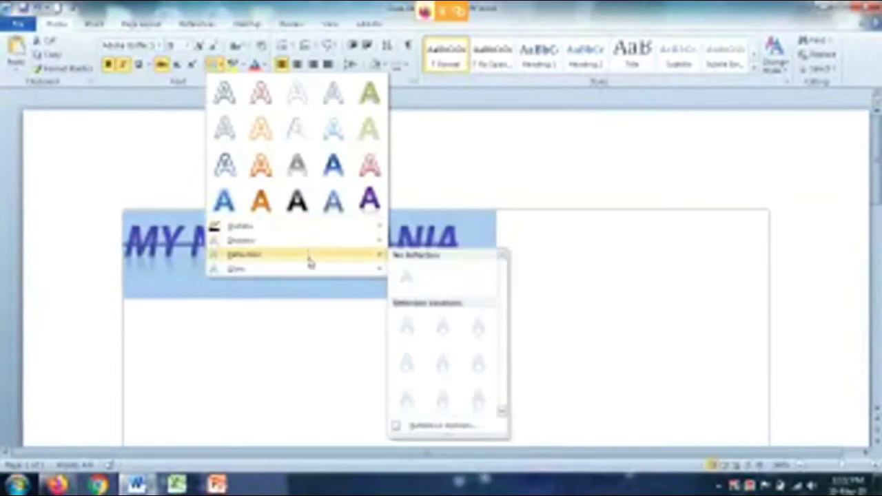
mouse_move(330, 241)
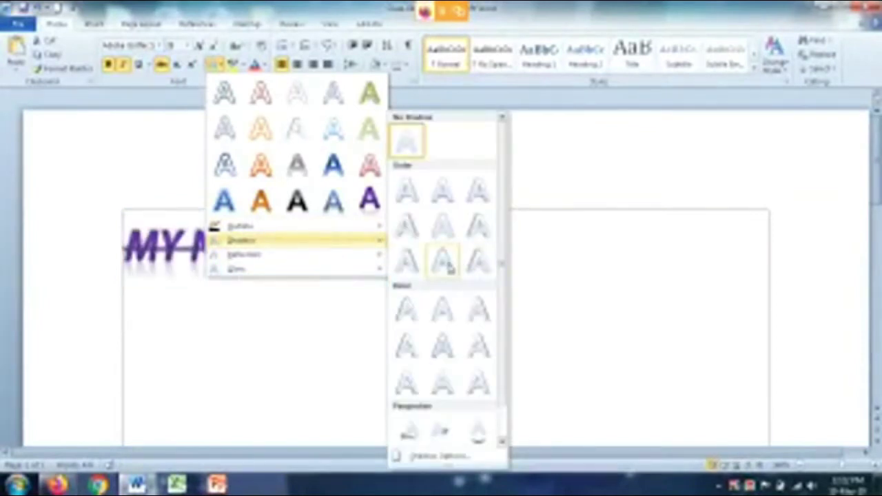
left_click(408, 315)
left_click(322, 301)
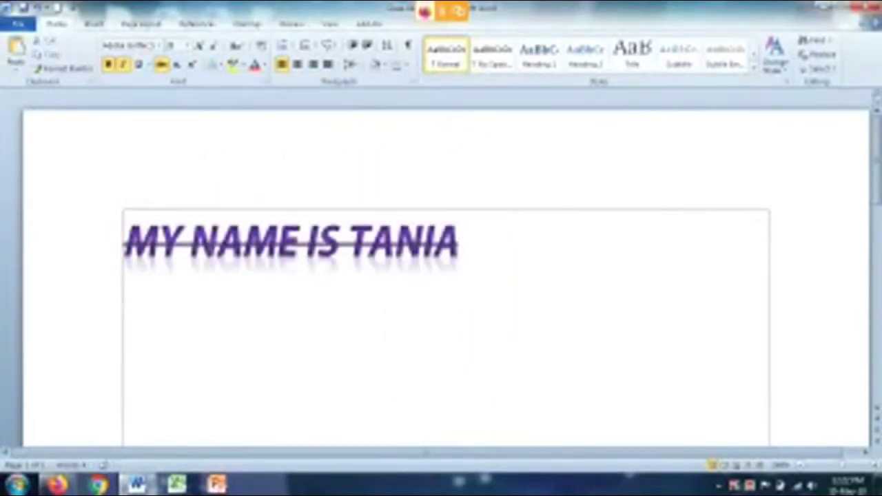
left_click_drag(469, 246, 93, 241)
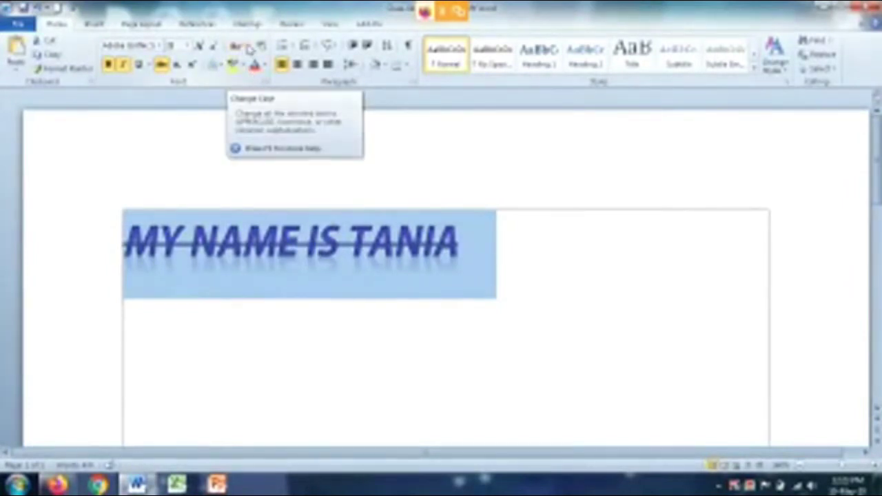
- Cycle the heading through lowercase, Sentence case and tOGGLE cASE, ending in UPPERCASE
left_click(239, 48)
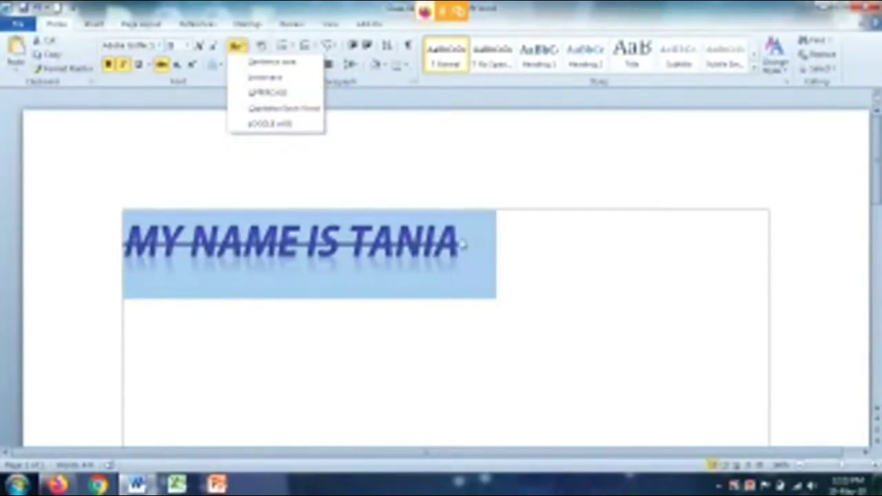
left_click(265, 78)
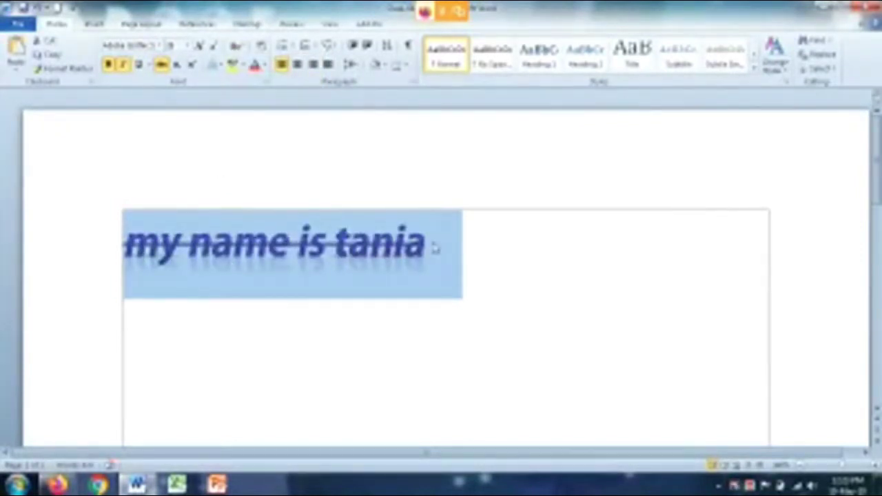
left_click(236, 46)
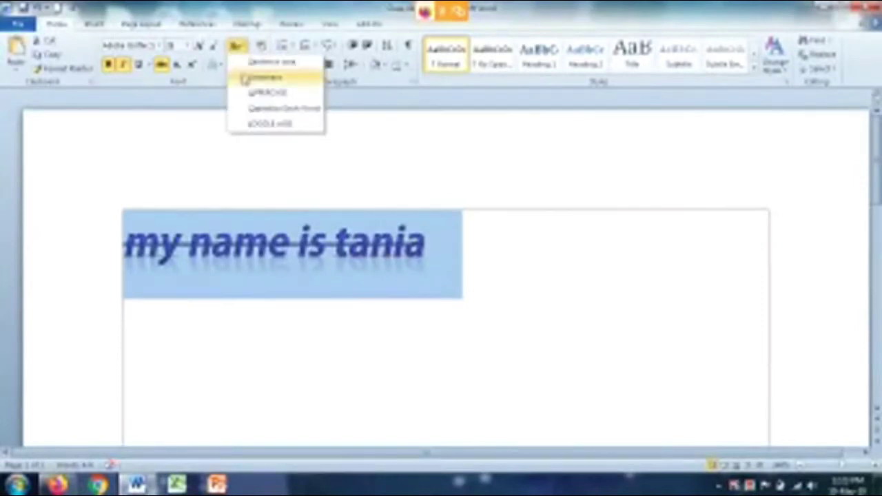
left_click(276, 63)
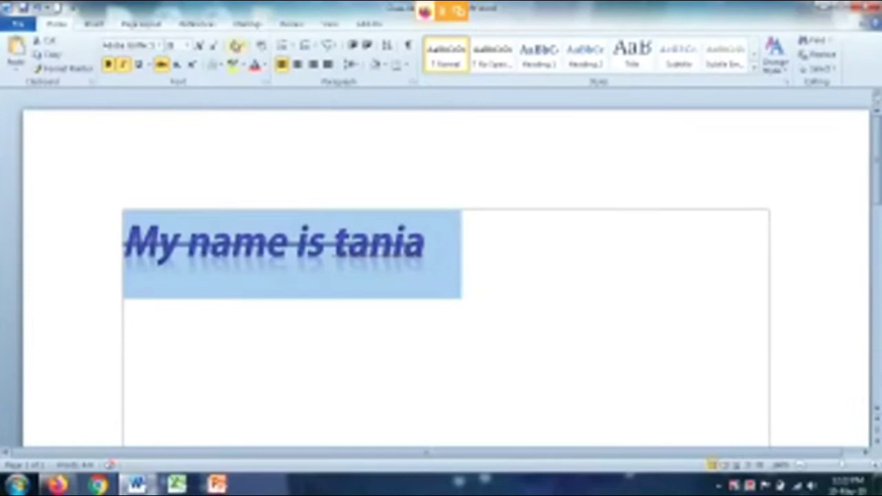
left_click(238, 47)
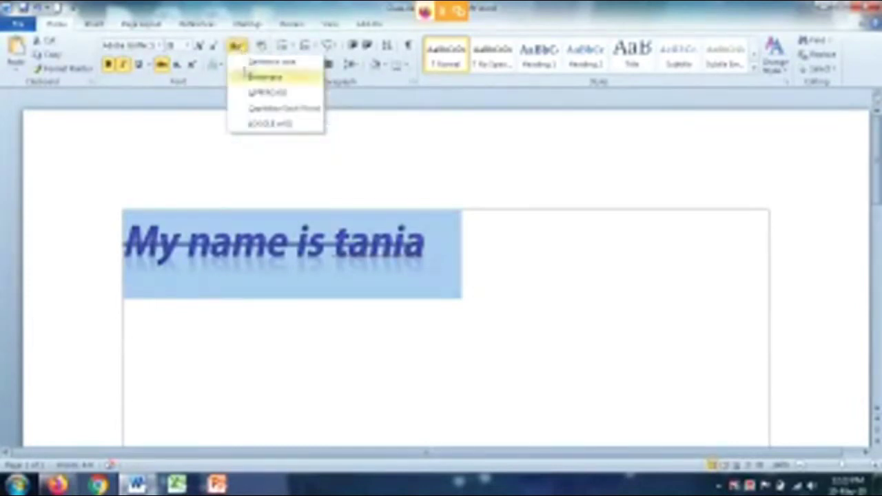
left_click(262, 126)
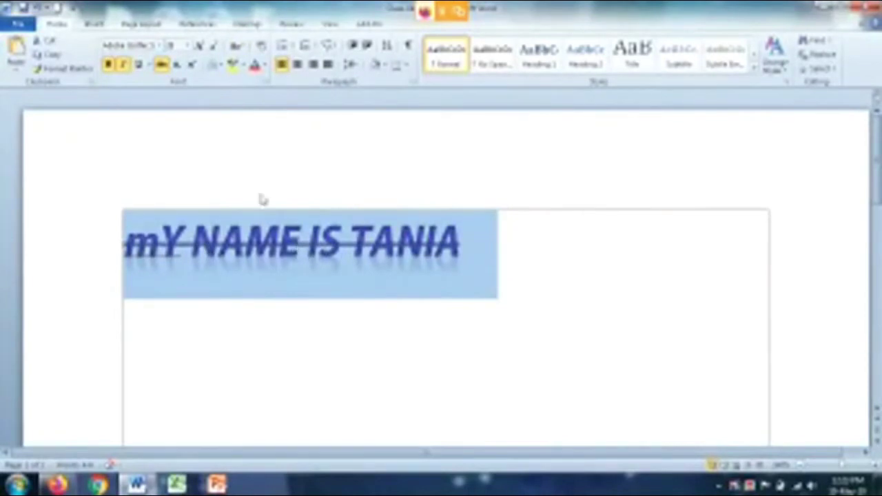
left_click(238, 48)
left_click(250, 93)
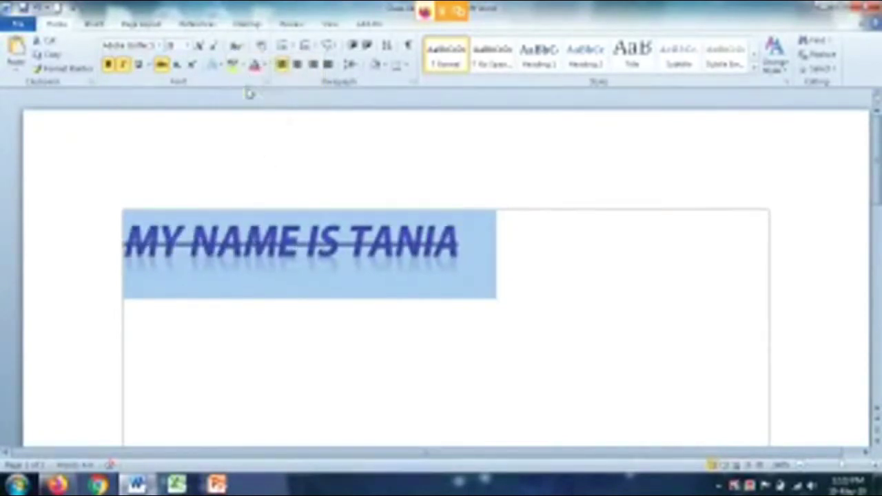
left_click(238, 46)
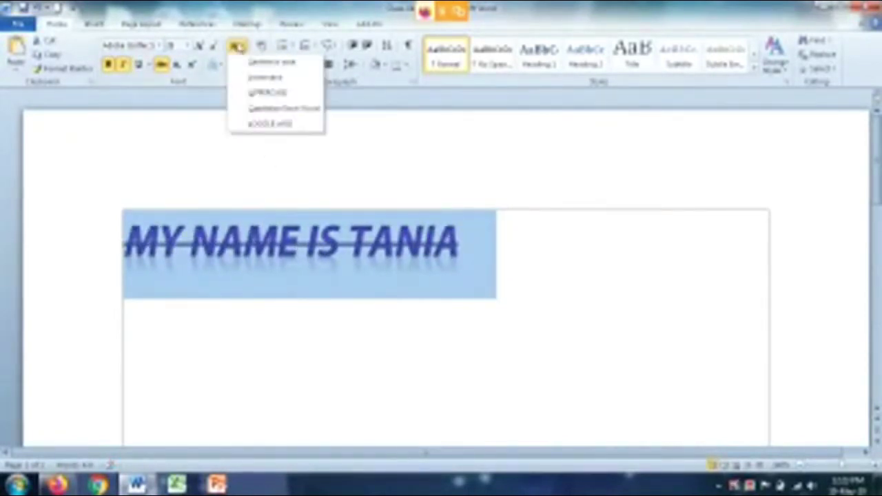
left_click(238, 47)
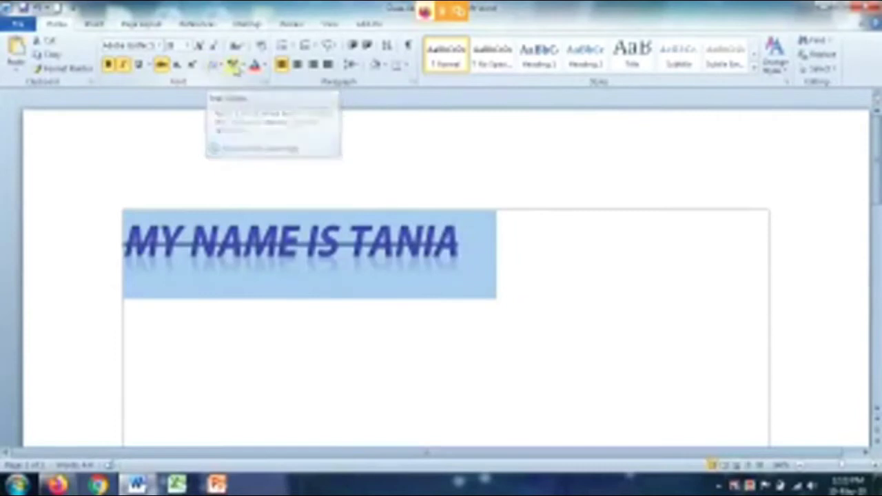
- Try the first blue text effect on the title, then clear all formatting and enlarge it twice
left_click(218, 65)
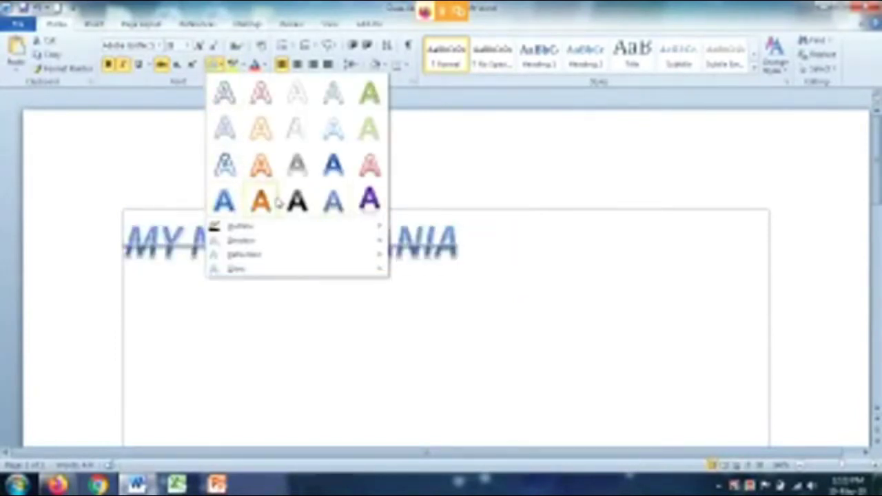
left_click(225, 202)
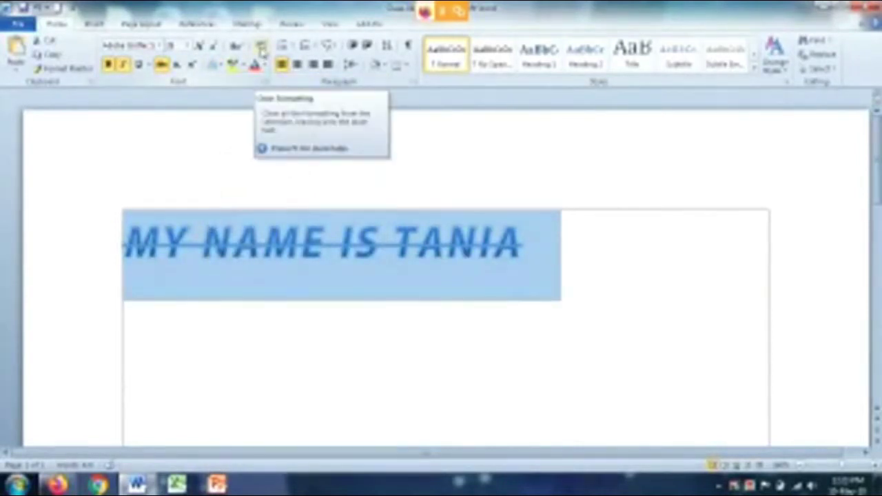
left_click(262, 51)
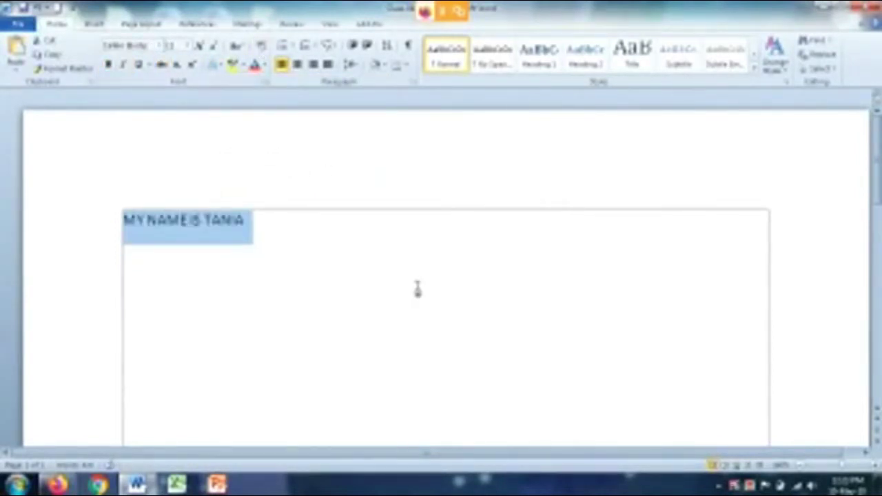
key("ctrl+shift+period")
key("ctrl+shift+period")
key("ctrl+shift+period")
key("ctrl+shift+period")
key("ctrl+shift+period")
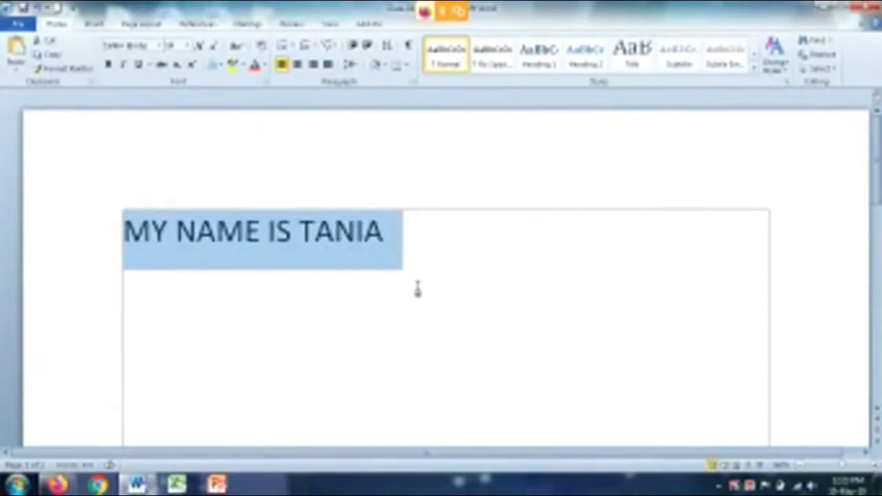
key("ctrl+shift+period")
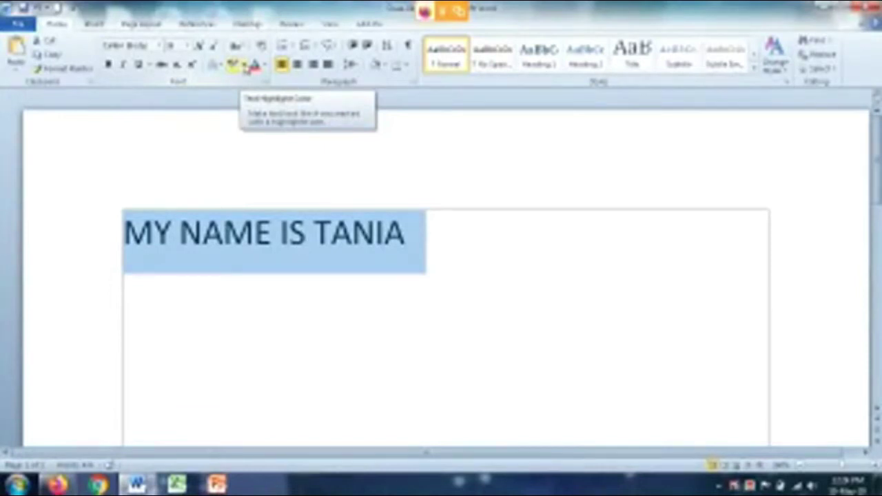
- Highlight the title in yellow, then select the title line and delete it
left_click(246, 66)
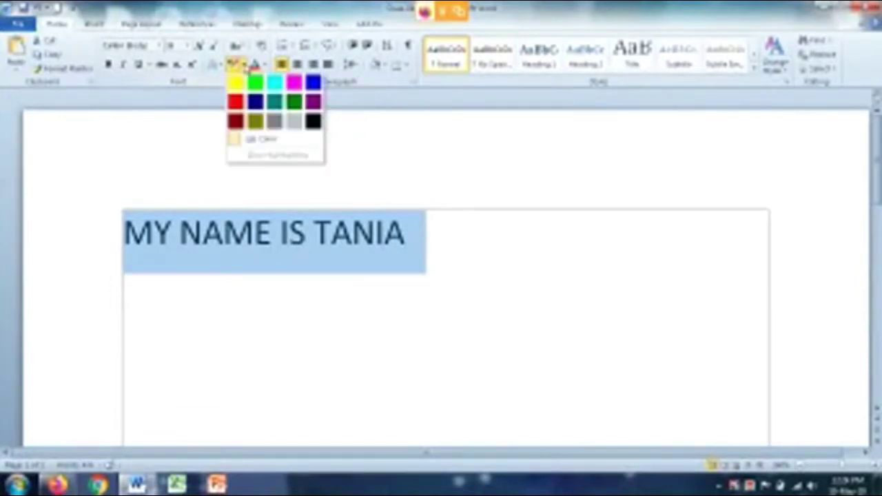
left_click(235, 84)
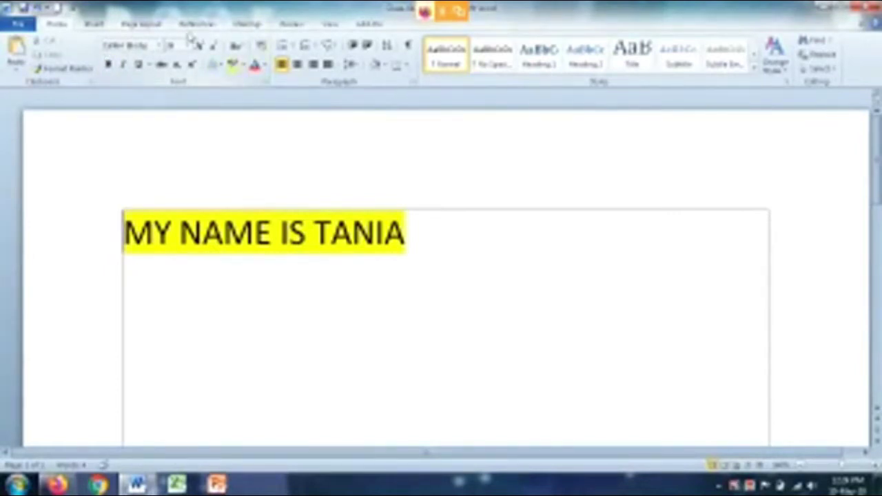
key("ctrl+a")
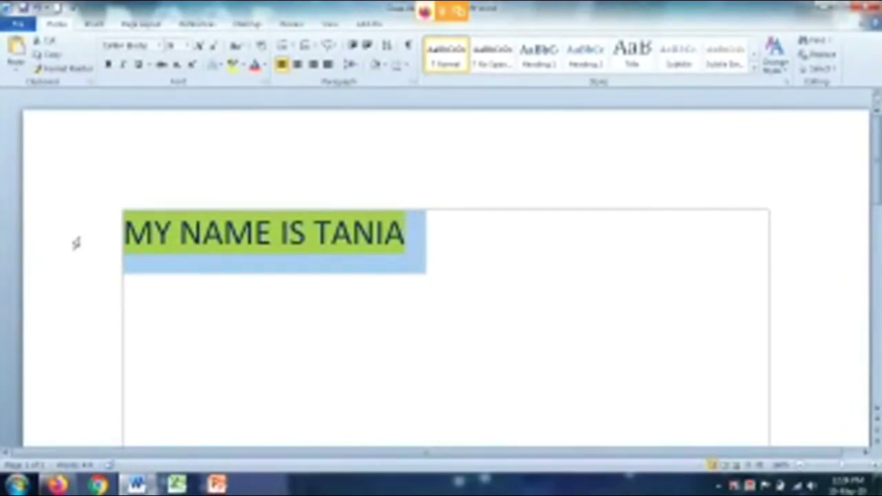
key("Delete")
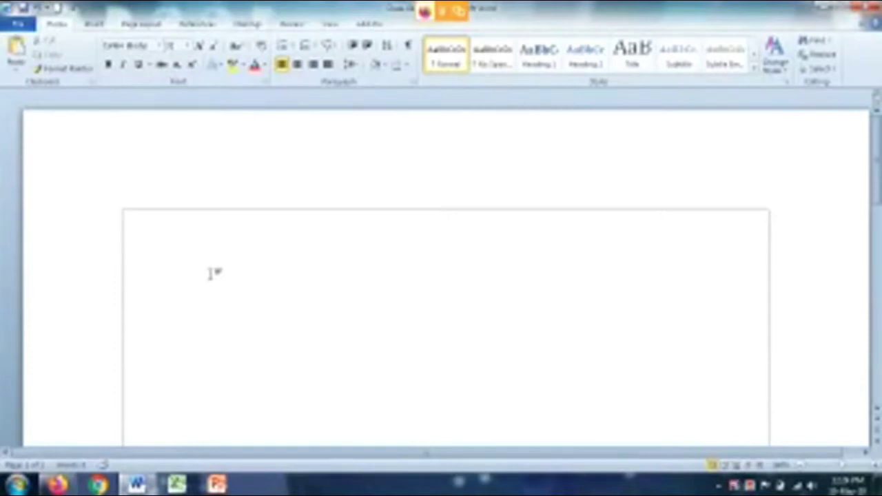
- Type x²+2ab+b² with superscript exponents, leaving a blank new line below
type("x")
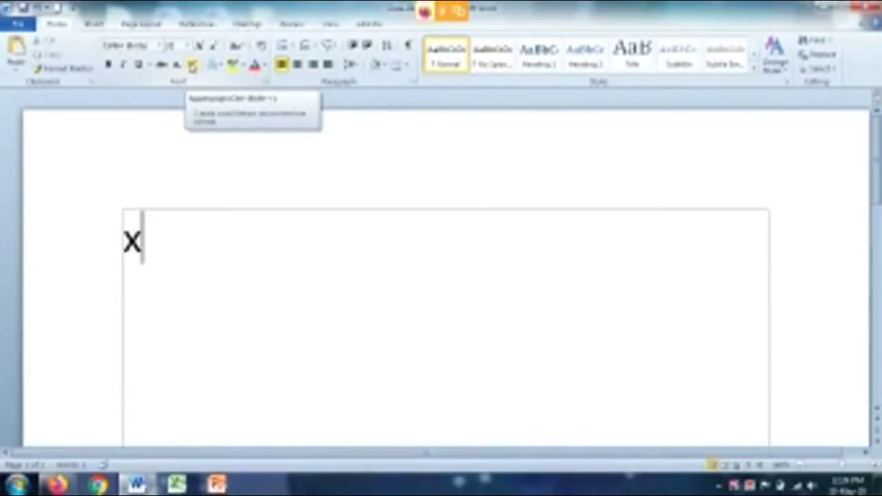
left_click(192, 65)
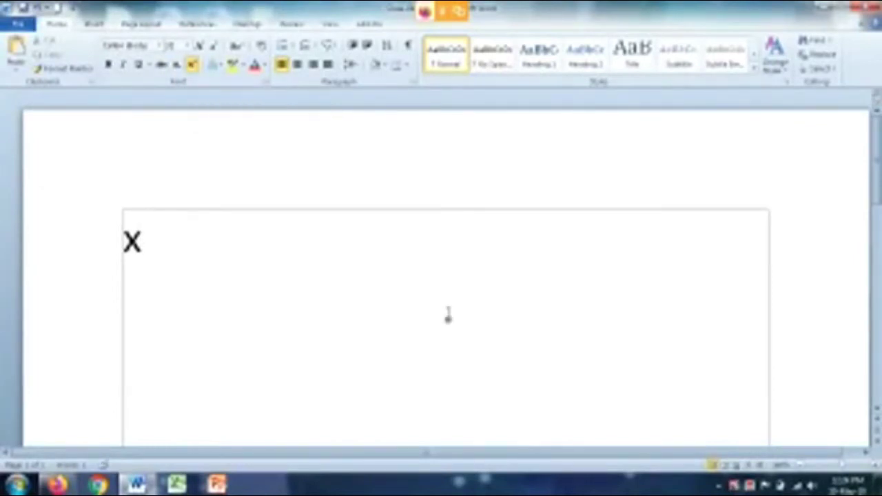
type("2")
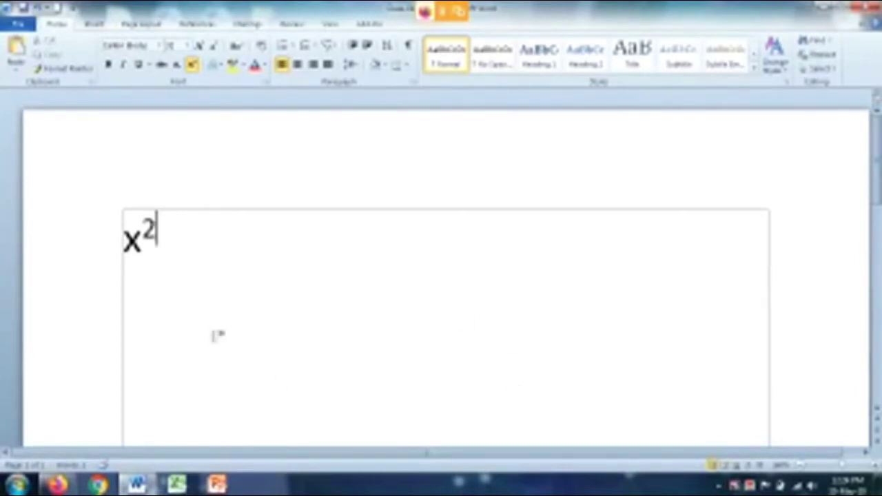
type("ss")
key("BackSpace")
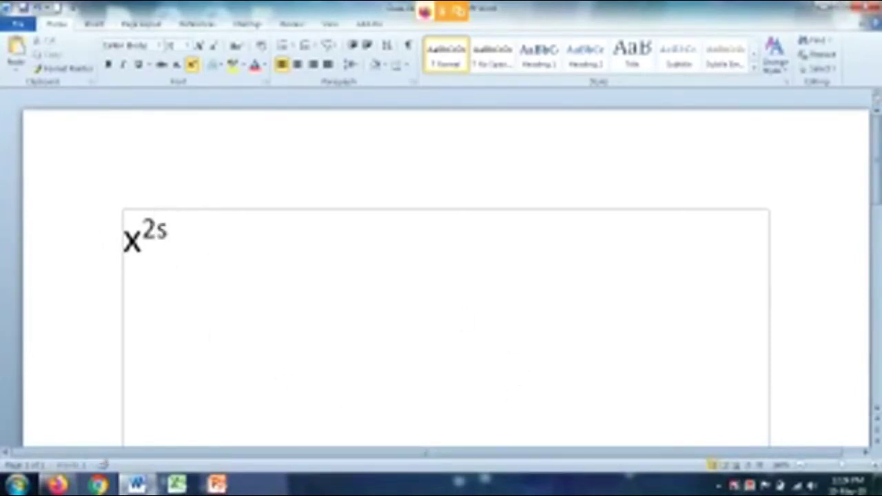
key("BackSpace")
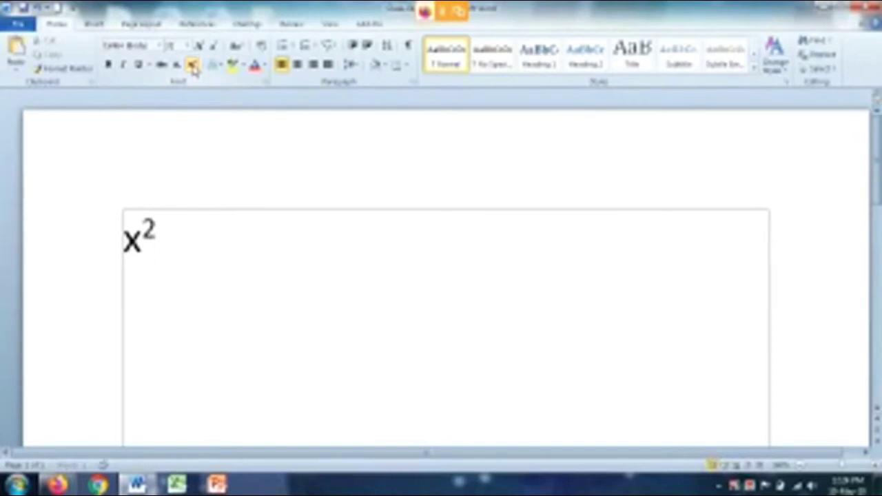
type("+")
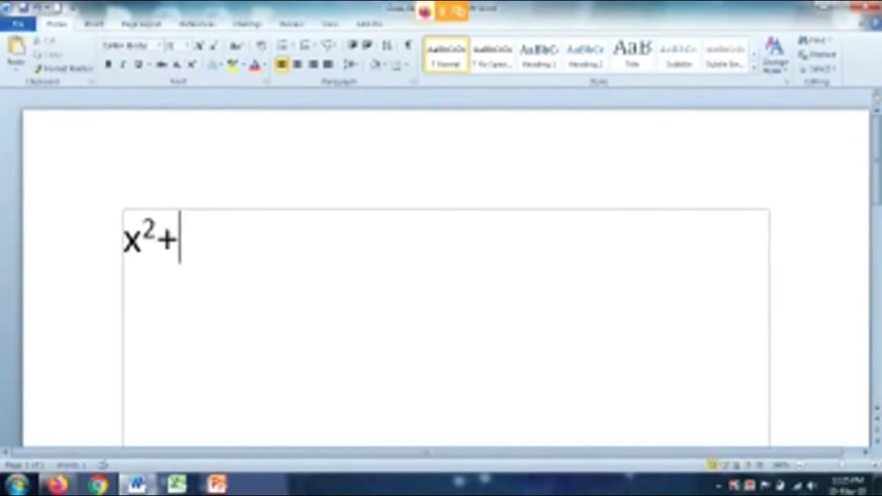
type("2ab")
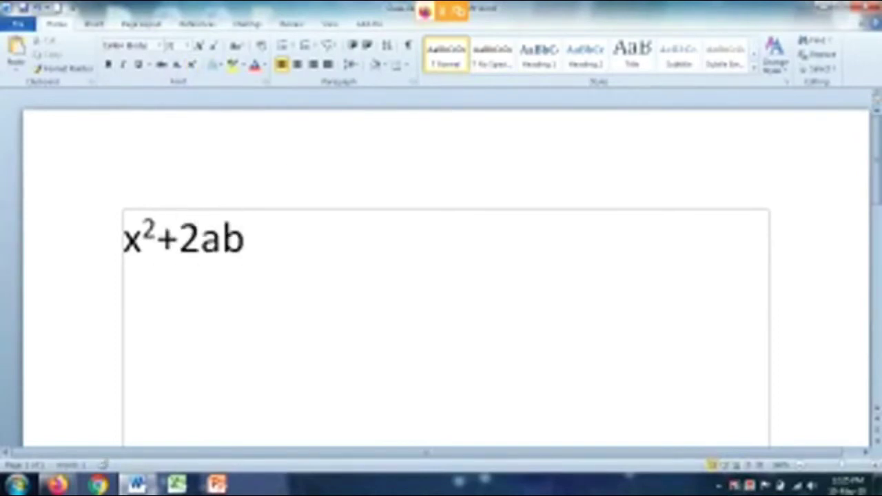
type("+b")
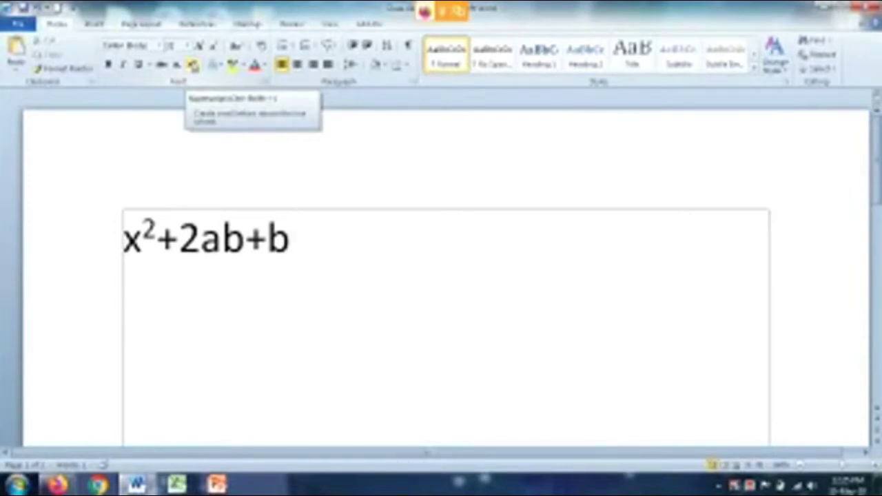
left_click(193, 65)
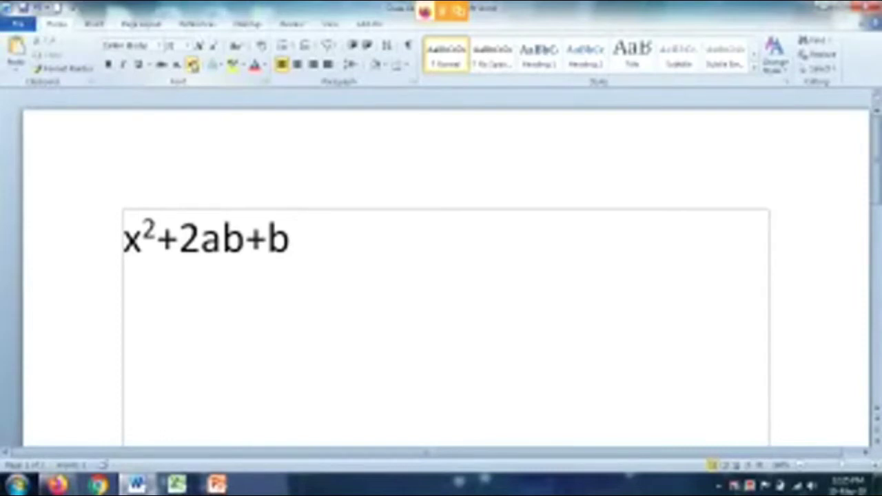
type("2")
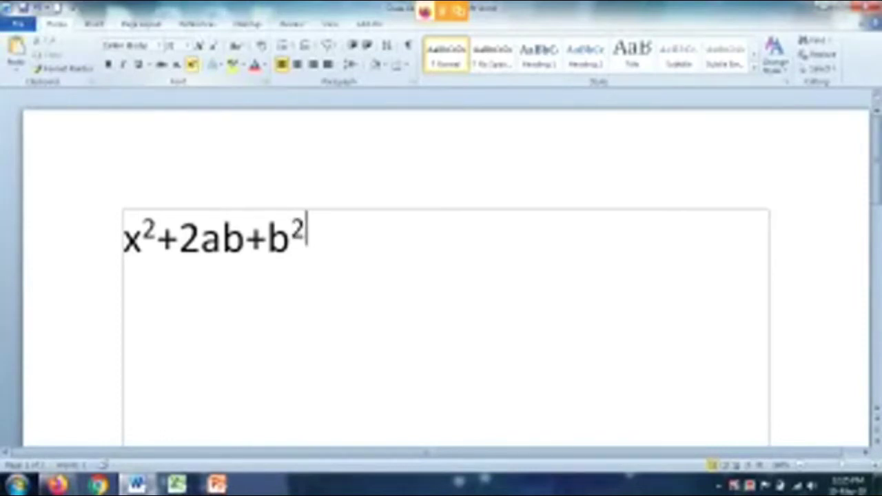
key("Return")
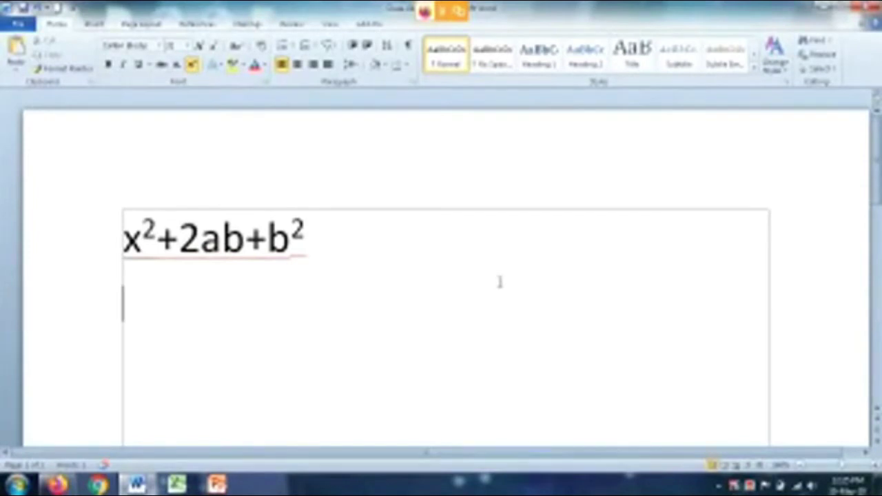
type("s")
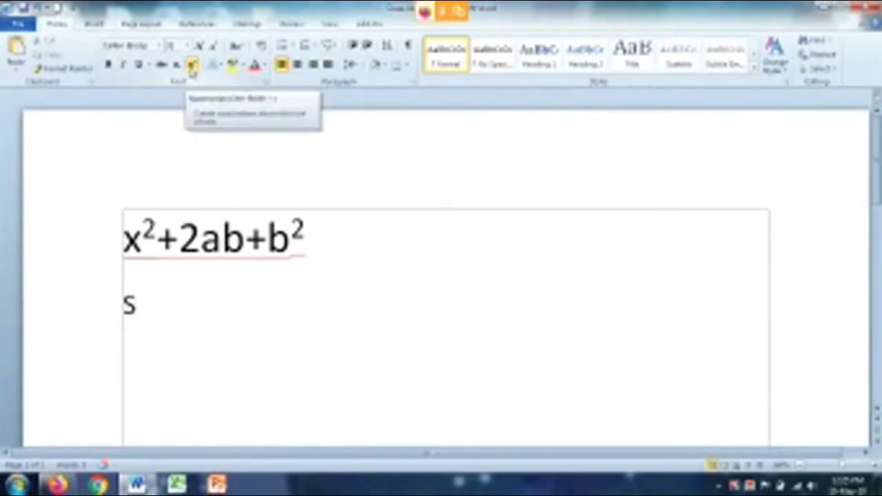
type("sss")
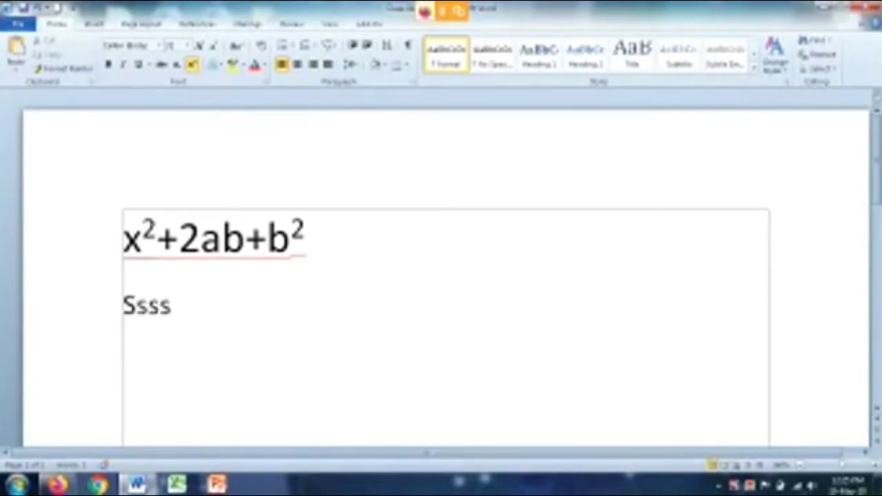
key("BackSpace")
key("BackSpace")
key("BackSpace")
key("BackSpace")
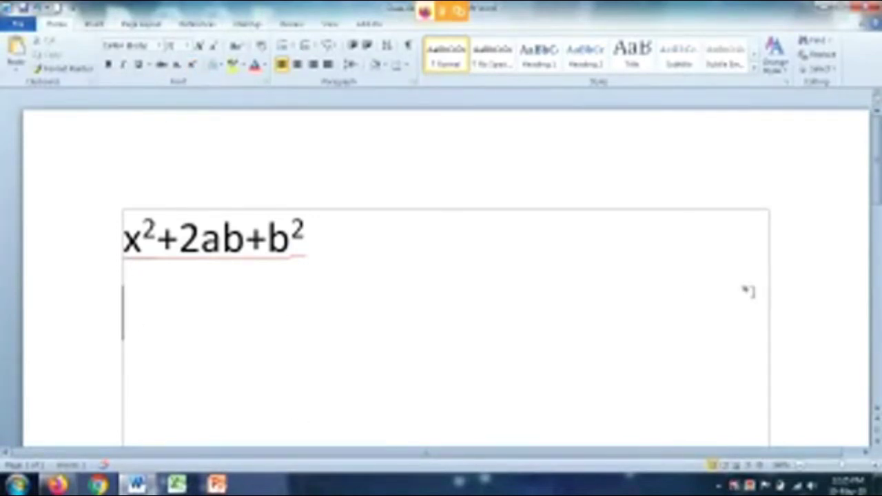
- On the second line, type H₂SO with the 2 as a subscript
type("S")
key("BackSpace")
type("H")
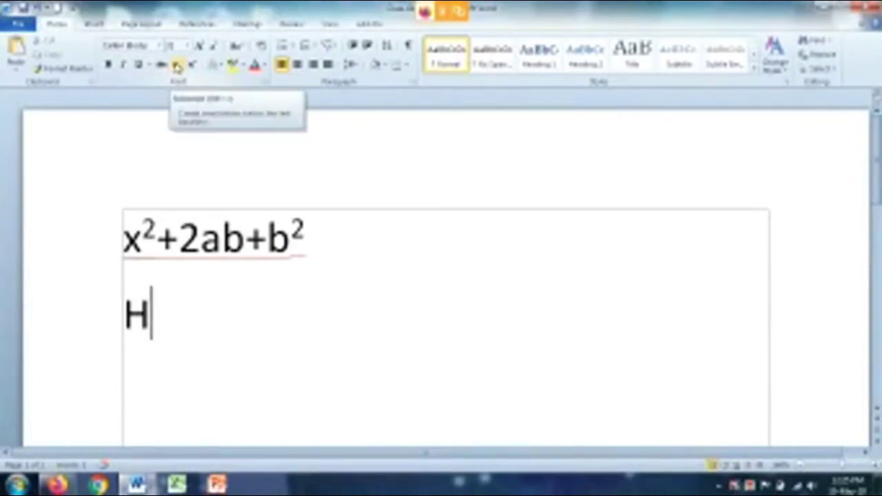
left_click(177, 65)
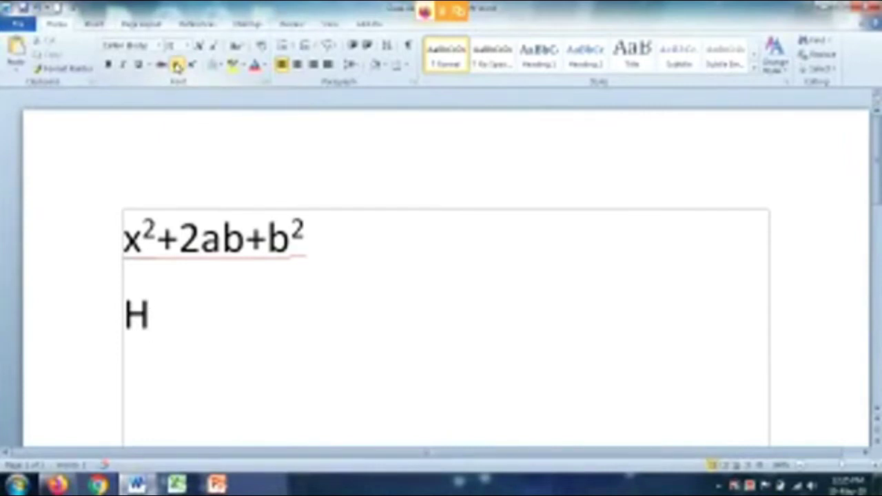
type("2")
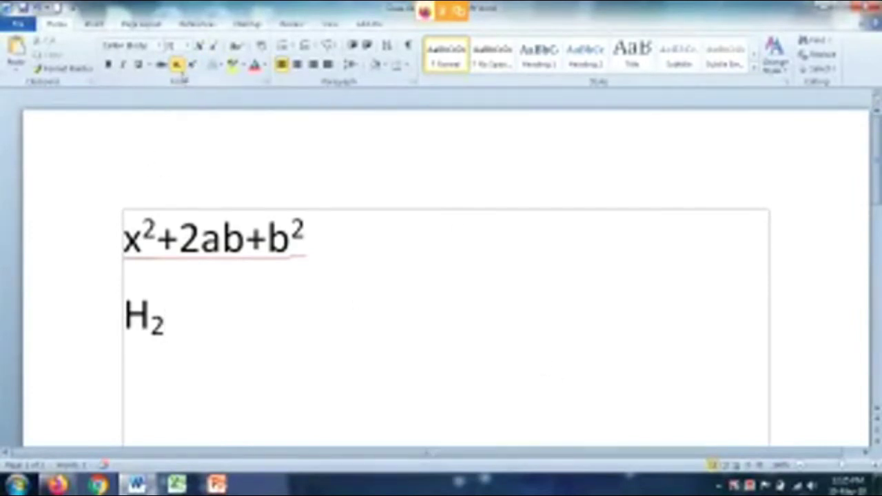
left_click(178, 64)
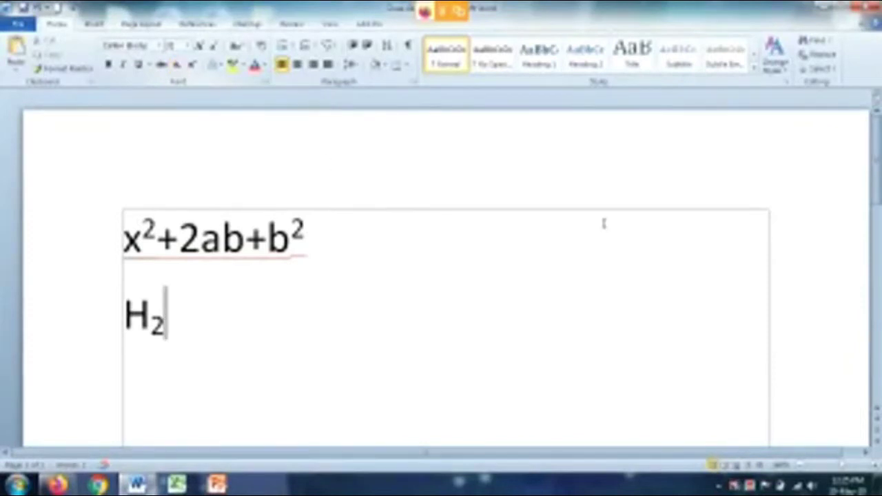
type("+")
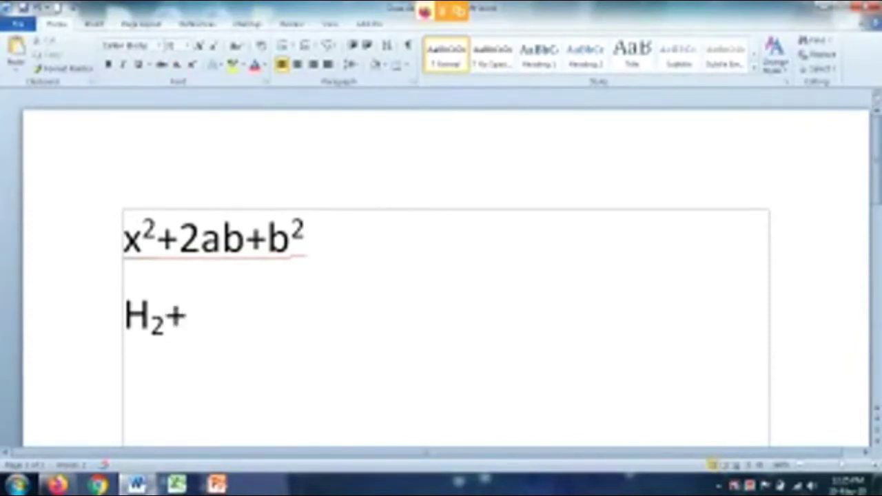
key("BackSpace")
type("S")
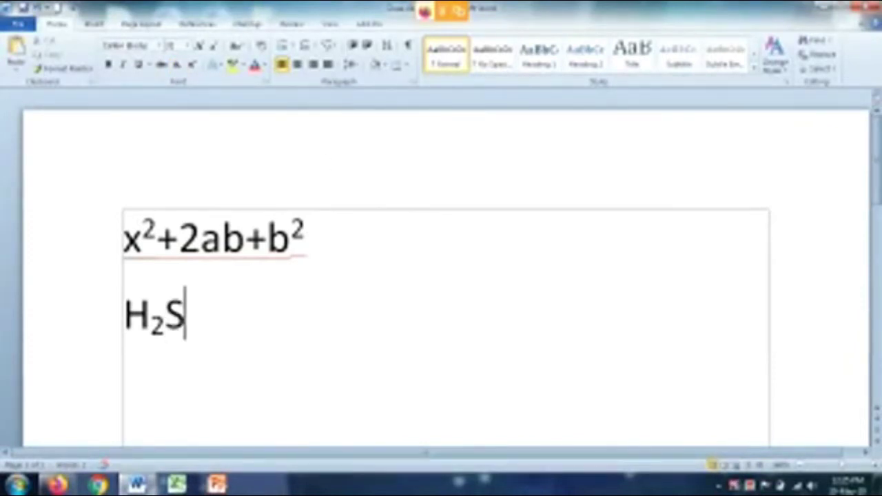
type("O")
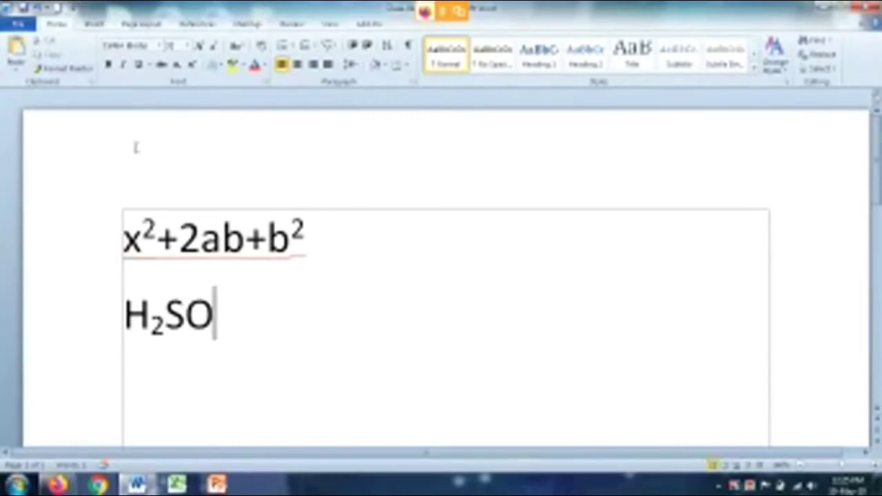
- Add a subscript 4, return to normal text with Ctrl+=, and type ' My S'
left_click(177, 64)
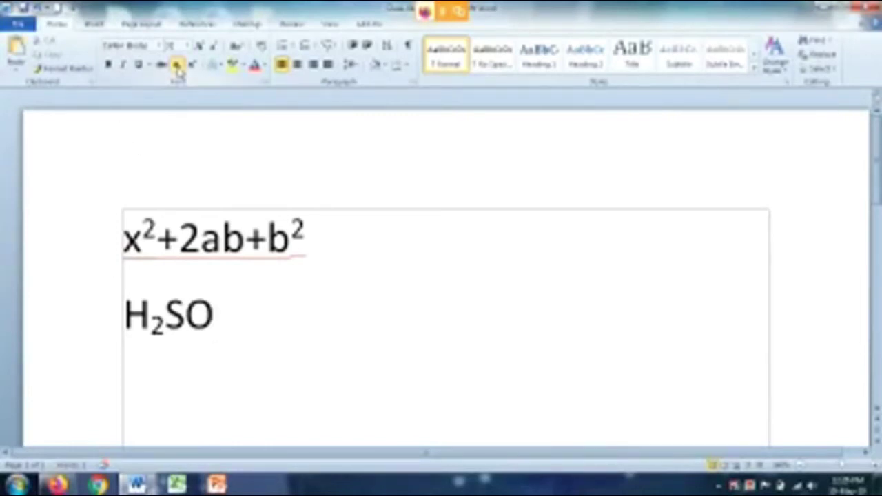
type("4")
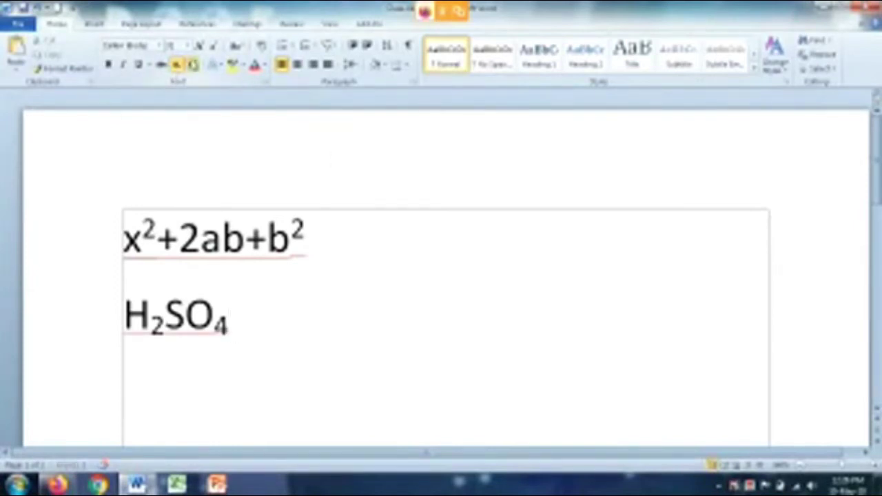
left_click(193, 64)
left_click(177, 64)
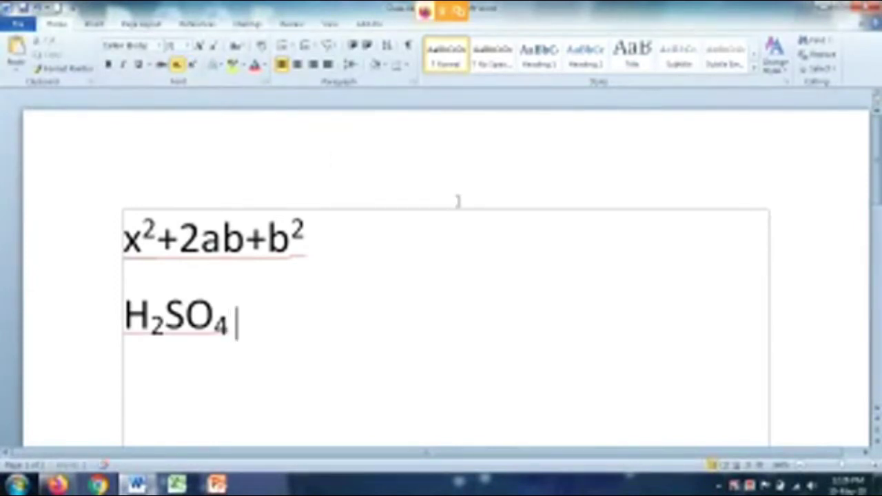
key("ctrl+equal")
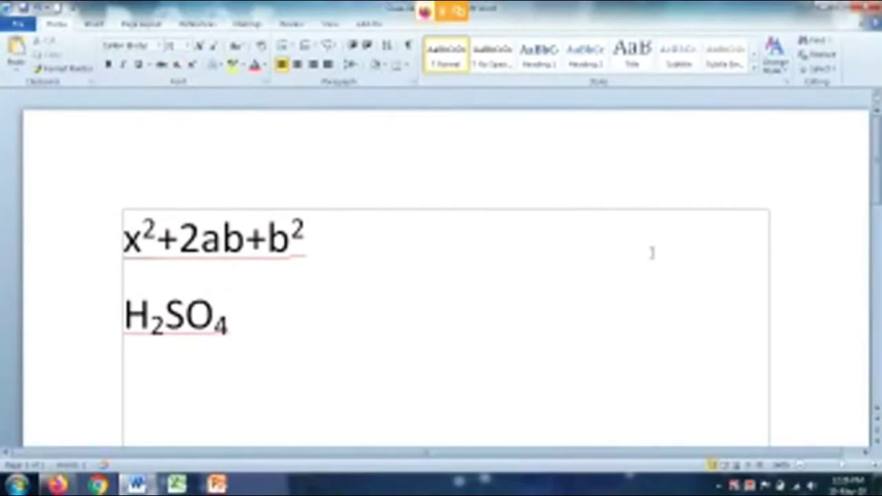
type("My")
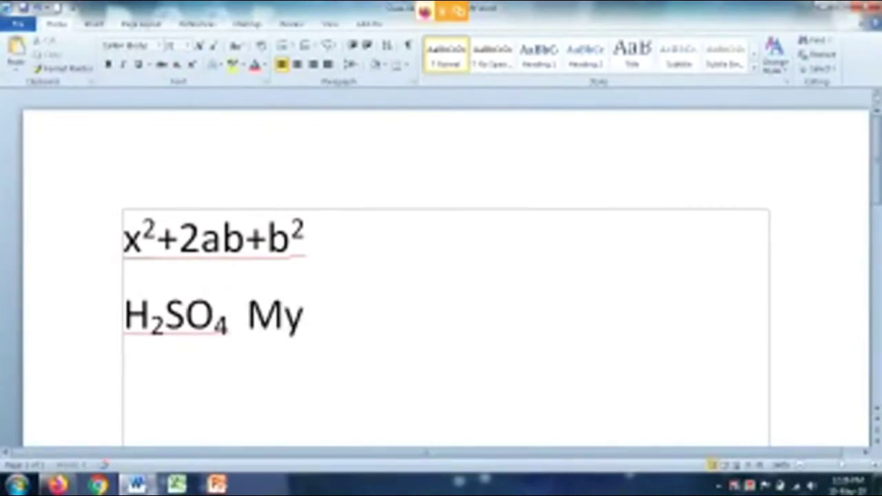
type(" S")
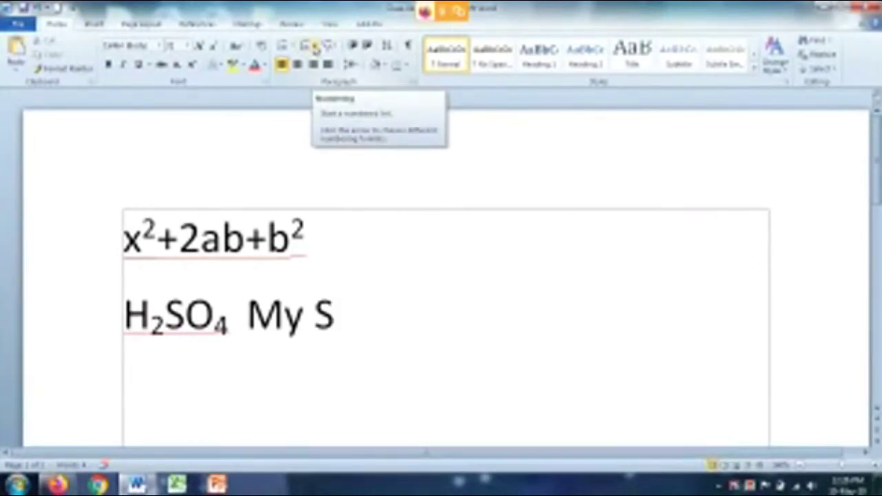
- Select both formula lines from the left margin and delete them
triple_click(55, 246)
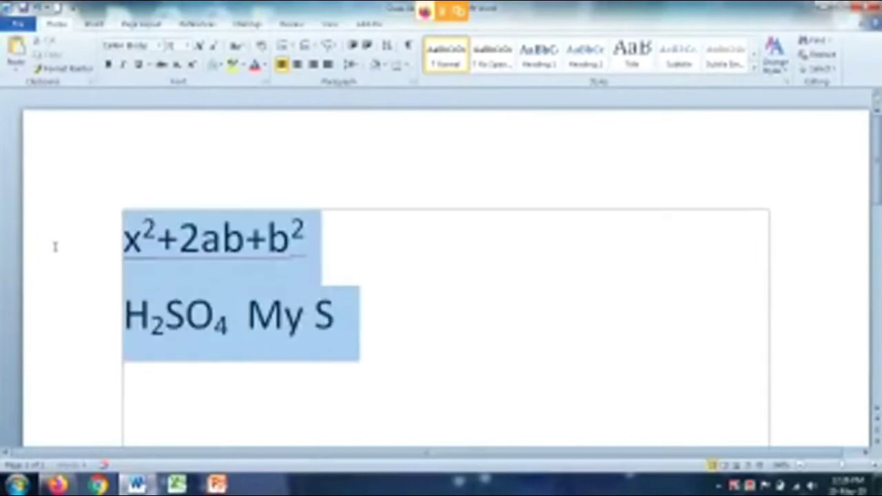
key("Delete")
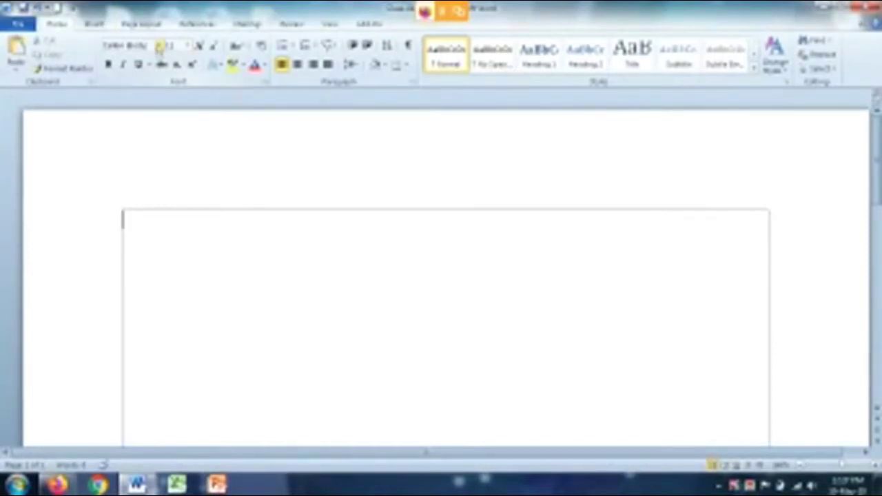
- Set the font to Adobe Fan Heiti Std and choose a larger font size
left_click(160, 45)
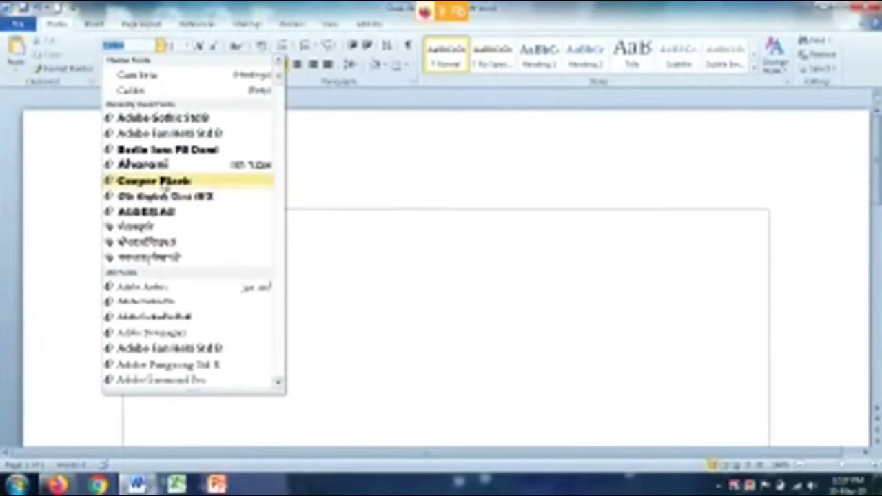
left_click(156, 134)
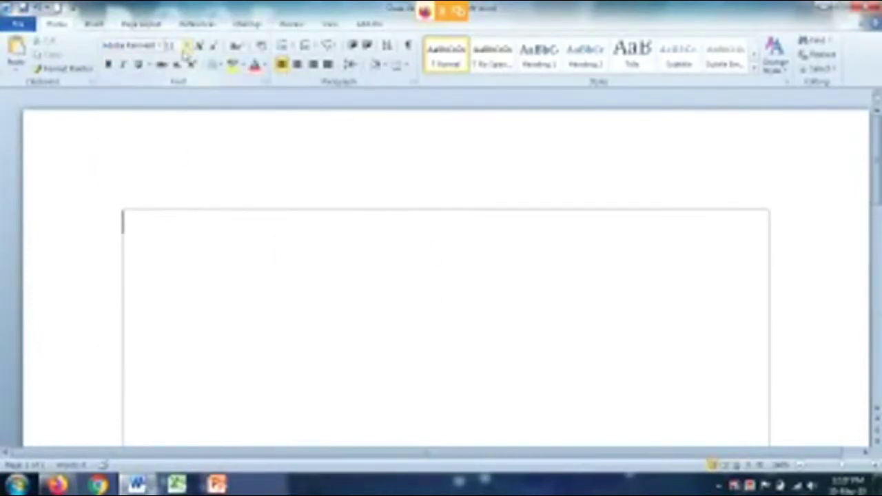
left_click(185, 45)
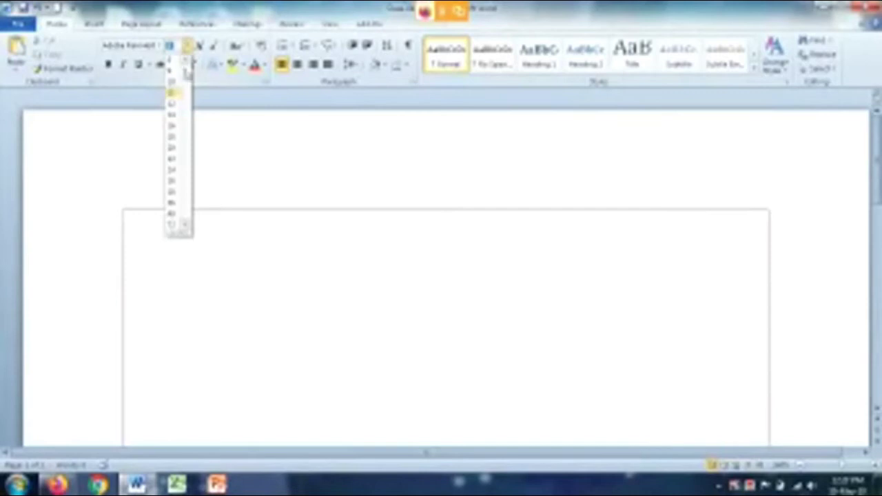
left_click(172, 194)
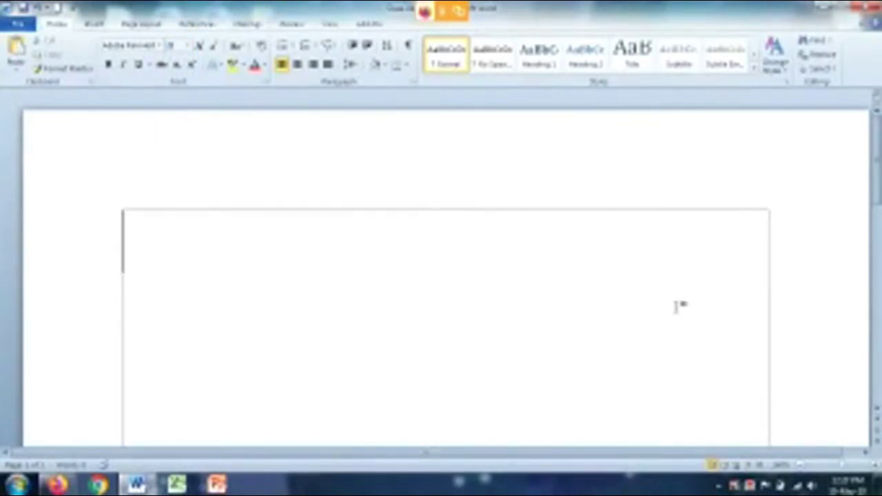
- Type 'My Name is' followed by a first name, then zoom out with Ctrl+scroll
type("M")
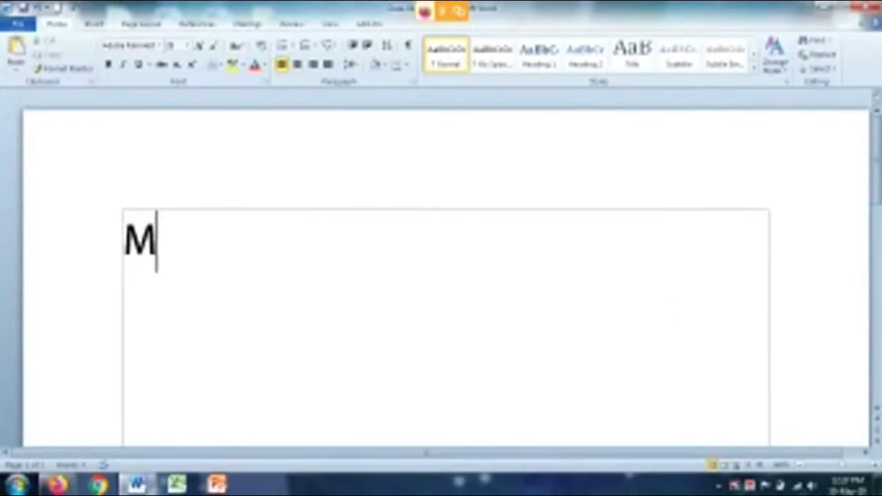
type("y Nam")
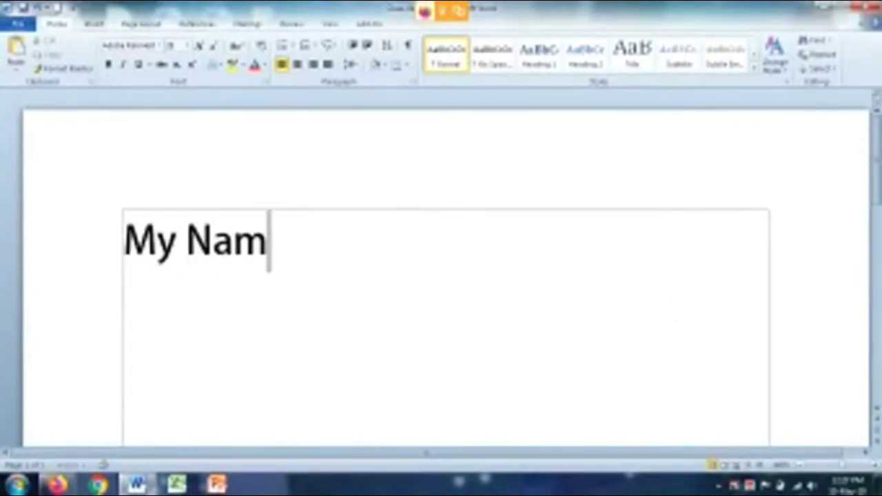
type("e")
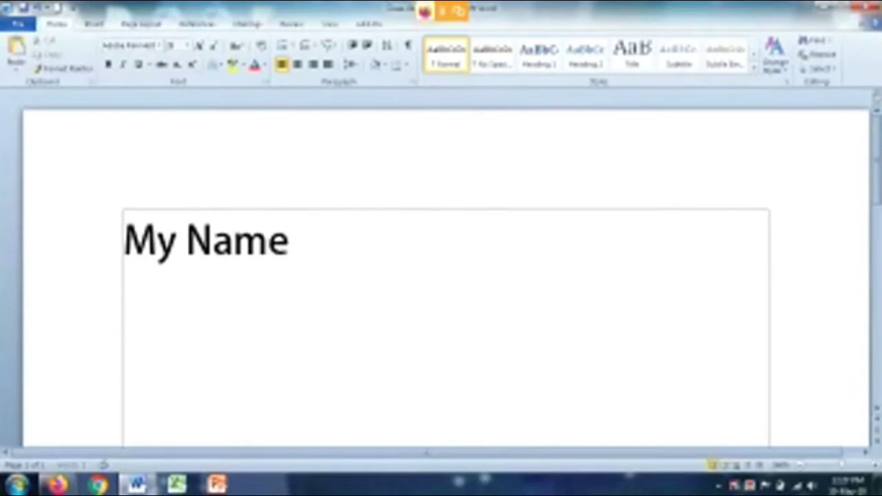
type(" is ")
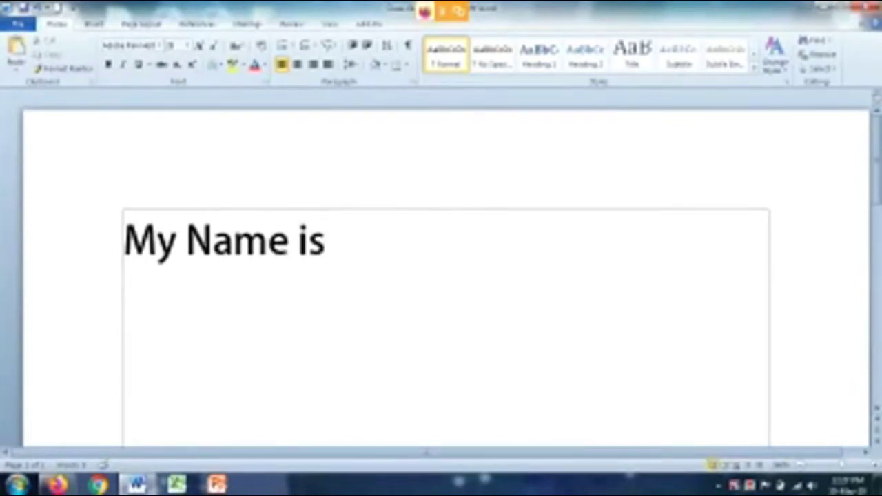
type("Tania")
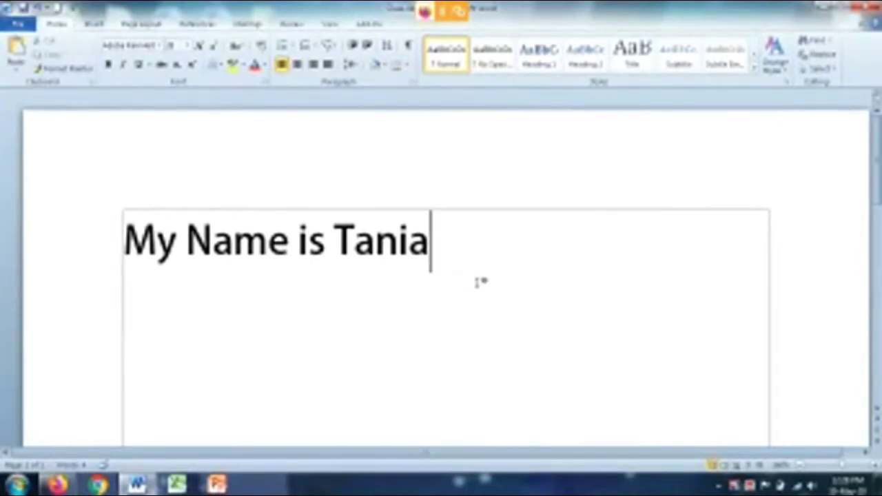
scroll(480, 282, "down", 1, "ctrl")
scroll(481, 282, "down", 1, "ctrl")
scroll(481, 282, "down", 1, "ctrl")
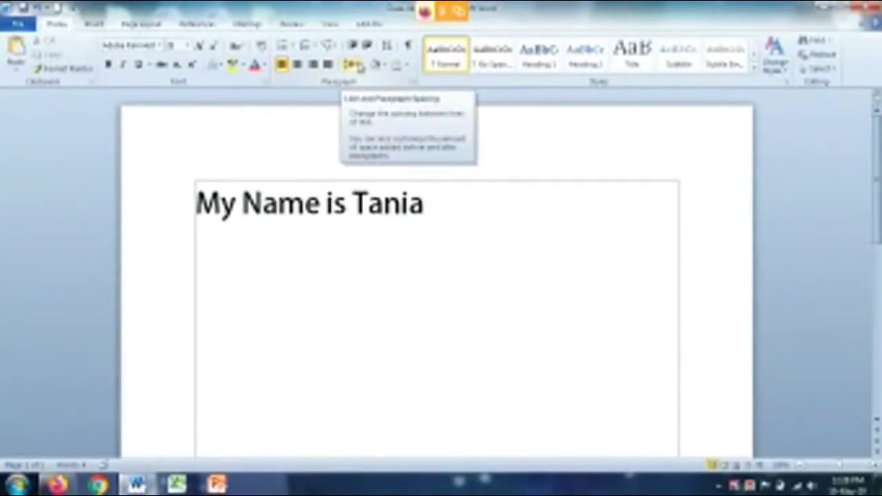
- From Page Layout, apply Narrow, then Wide, then Normal margins, leaving the Margins presets open
left_click(140, 24)
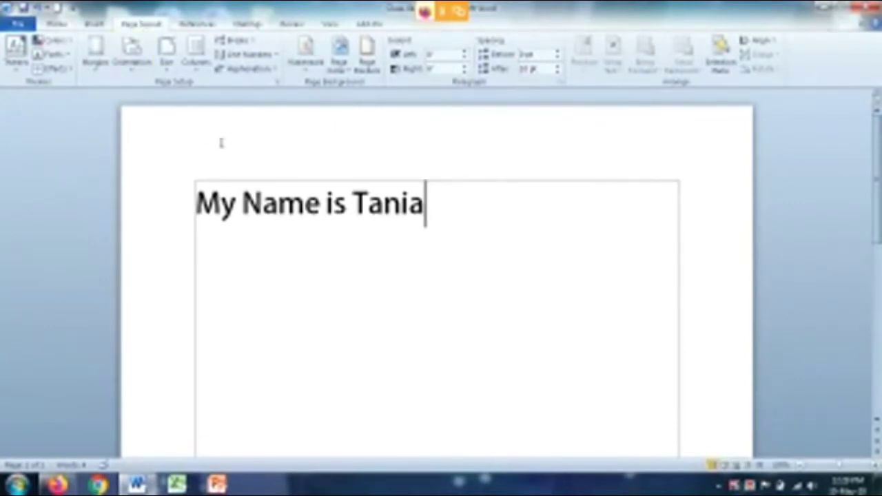
left_click(97, 62)
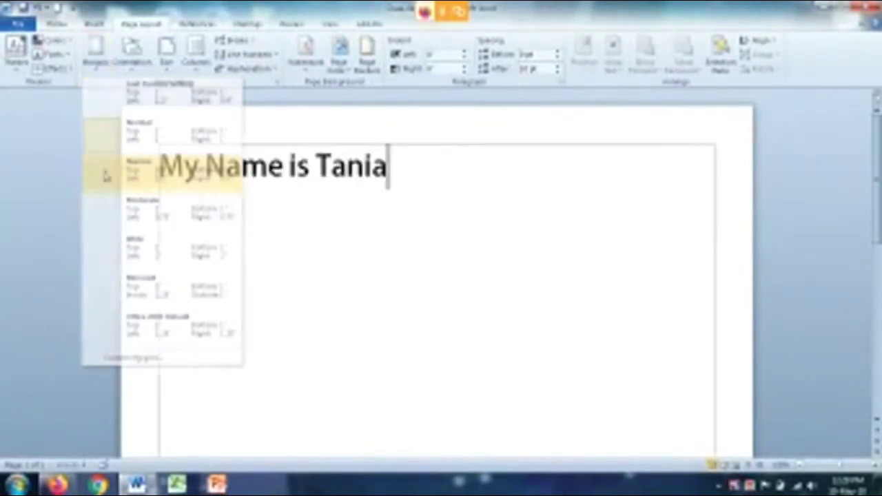
left_click(105, 175)
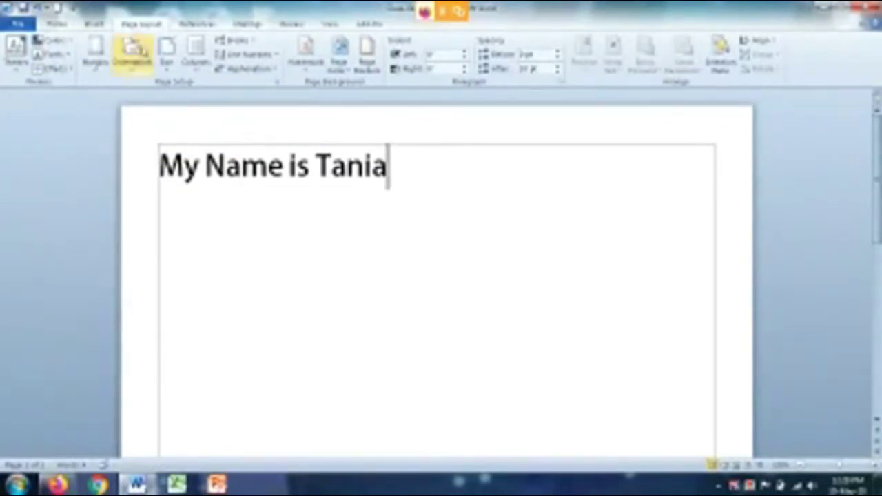
left_click(95, 57)
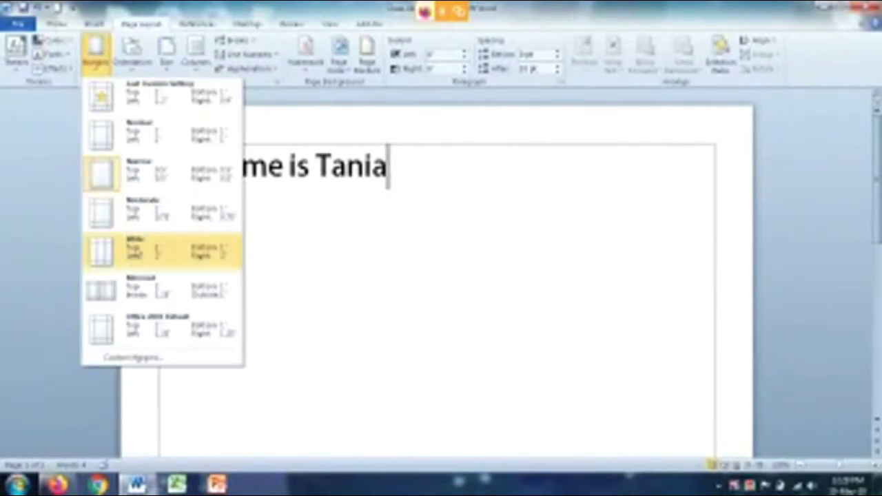
left_click(127, 247)
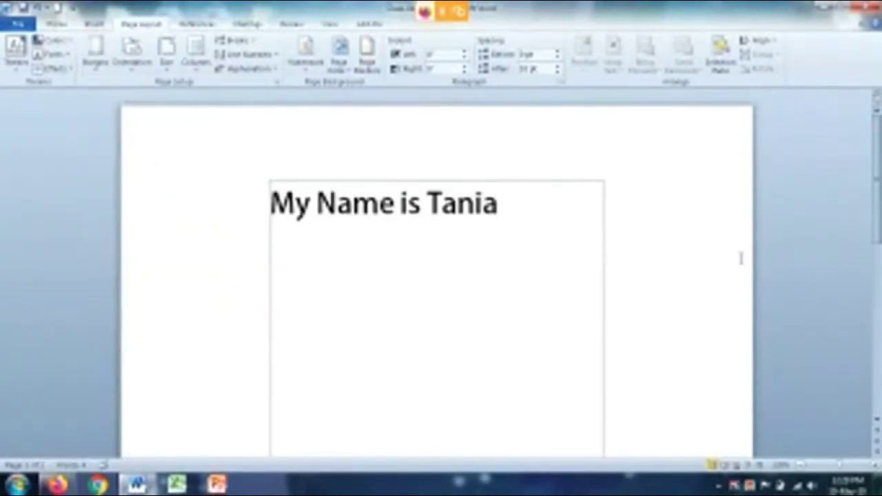
left_click(96, 61)
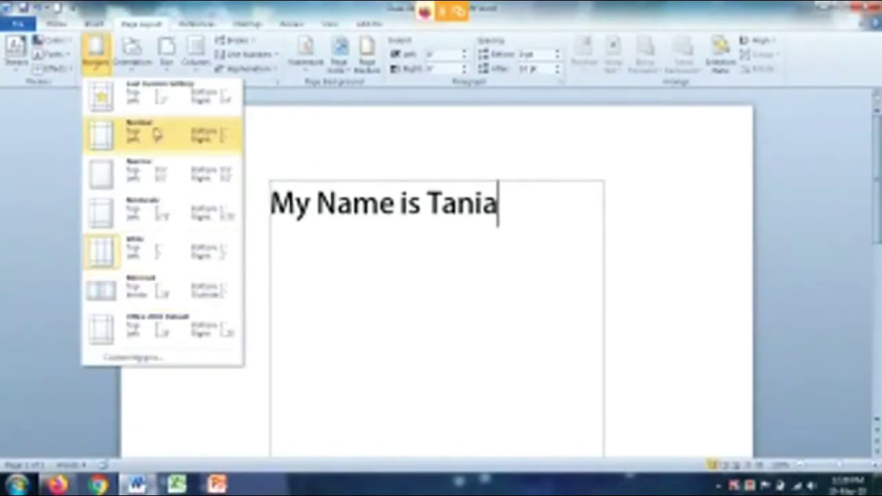
left_click(120, 136)
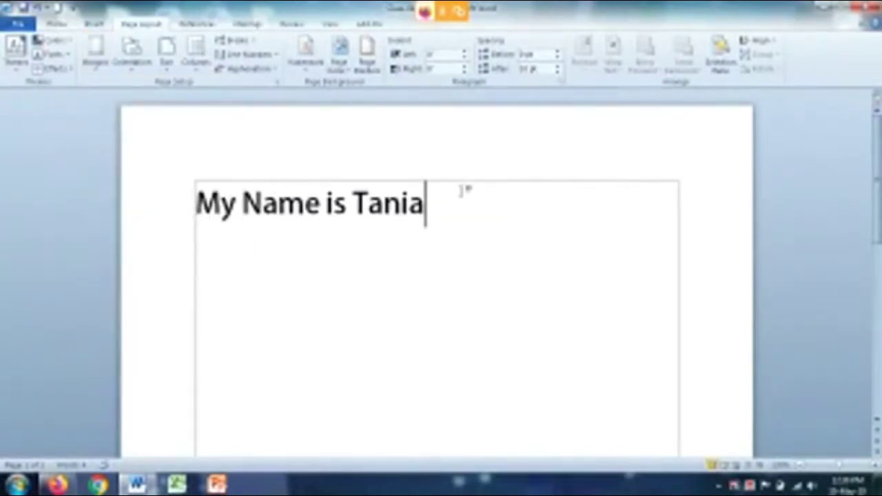
left_click(97, 65)
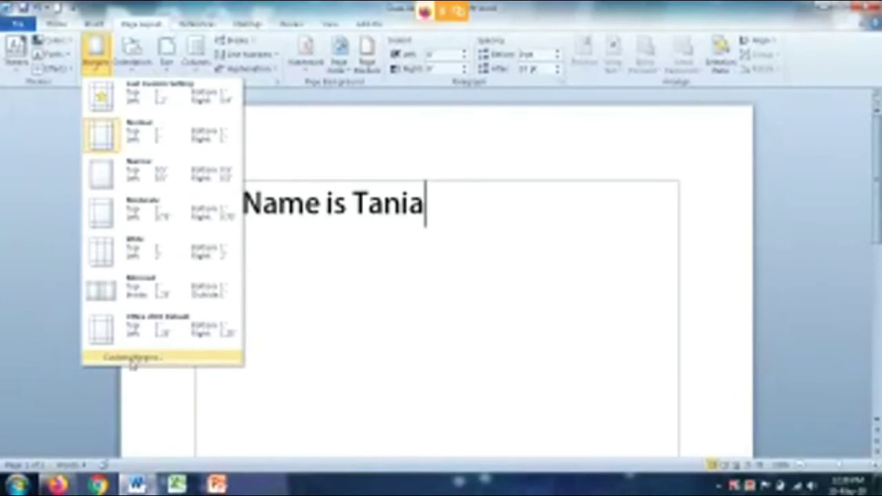
- Set custom margins with the left raised to about 1.1" and the top adjusted
left_click(133, 358)
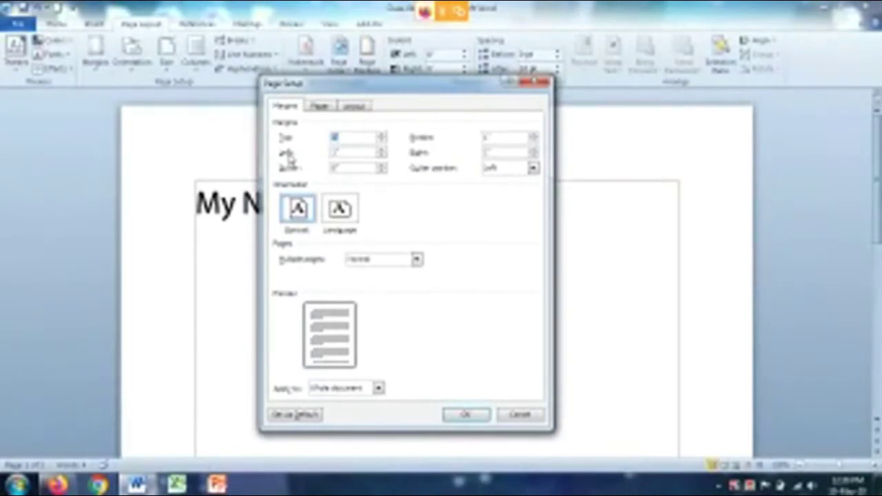
left_click(382, 151)
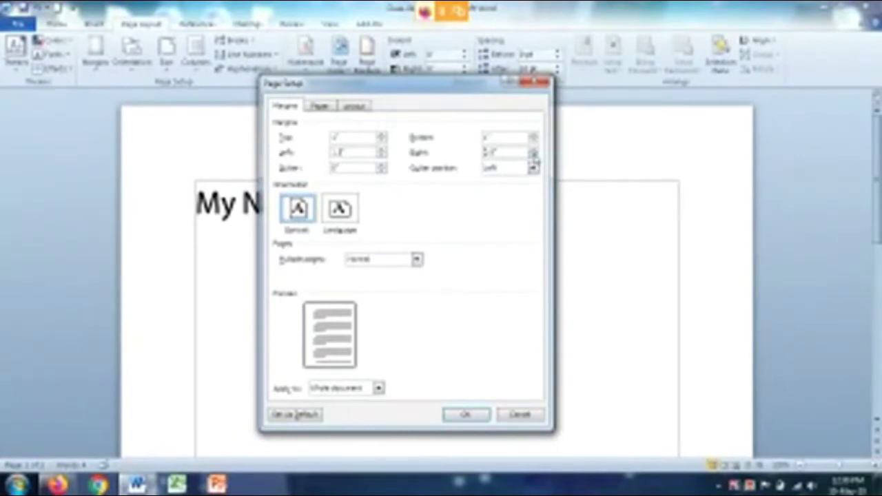
left_click(382, 136)
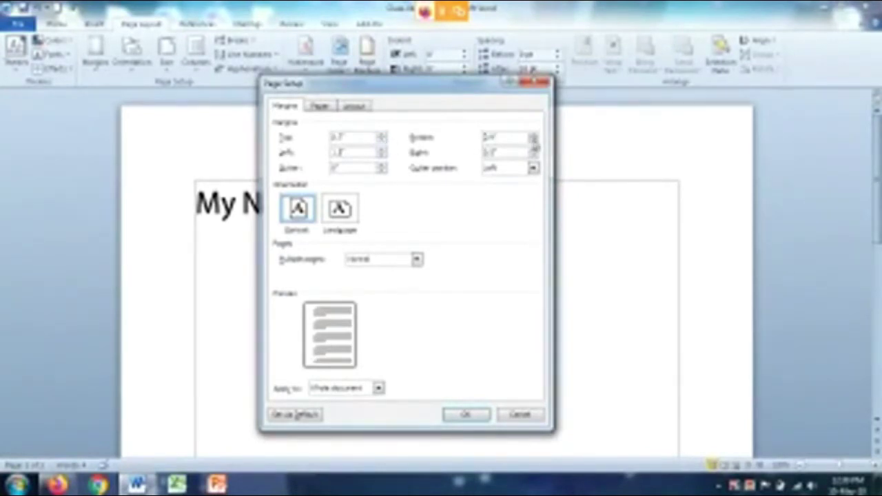
left_click(467, 415)
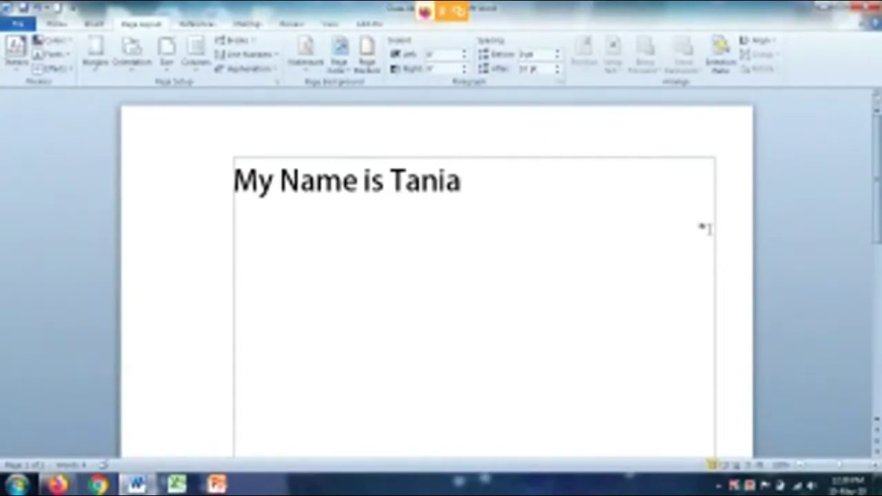
- Apply the Narrow margin preset to the page
left_click(97, 69)
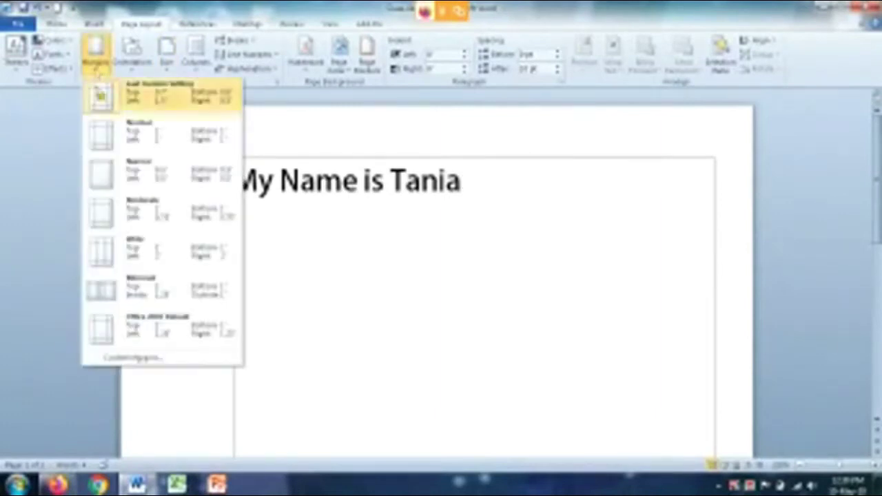
left_click(122, 175)
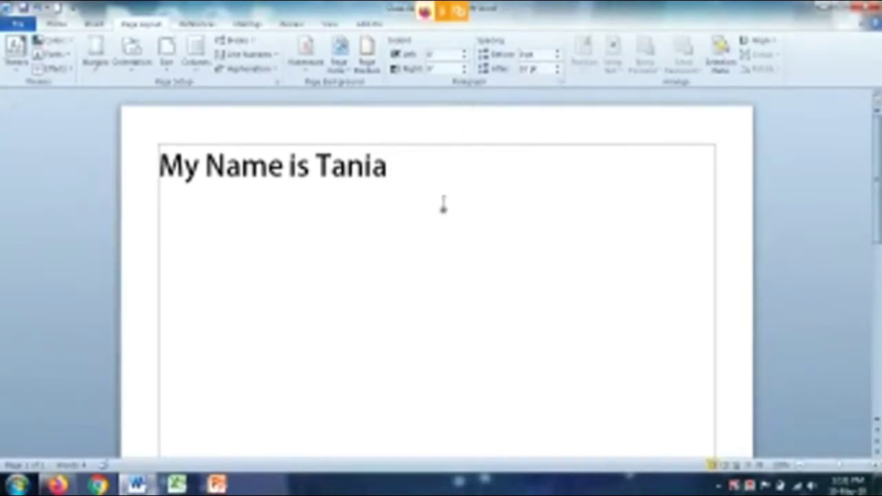
scroll(443, 204, "down", 5)
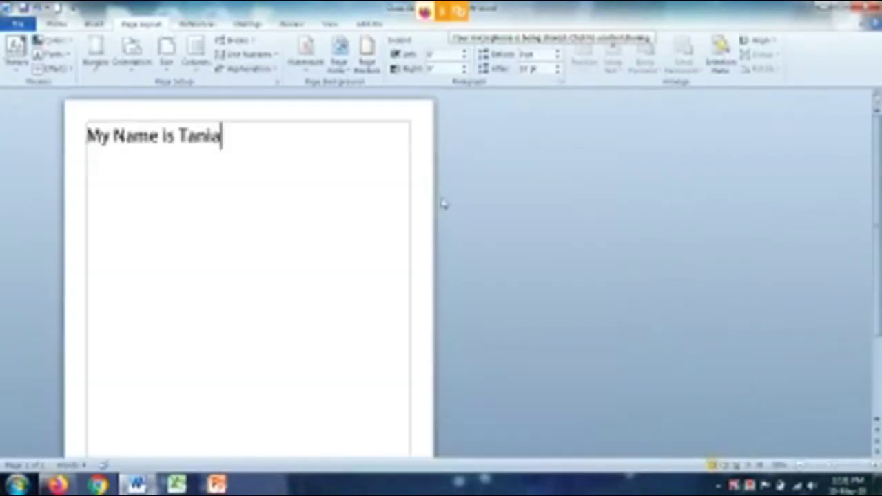
scroll(443, 204, "down", 2)
scroll(444, 204, "down", 1)
scroll(443, 204, "up", 2)
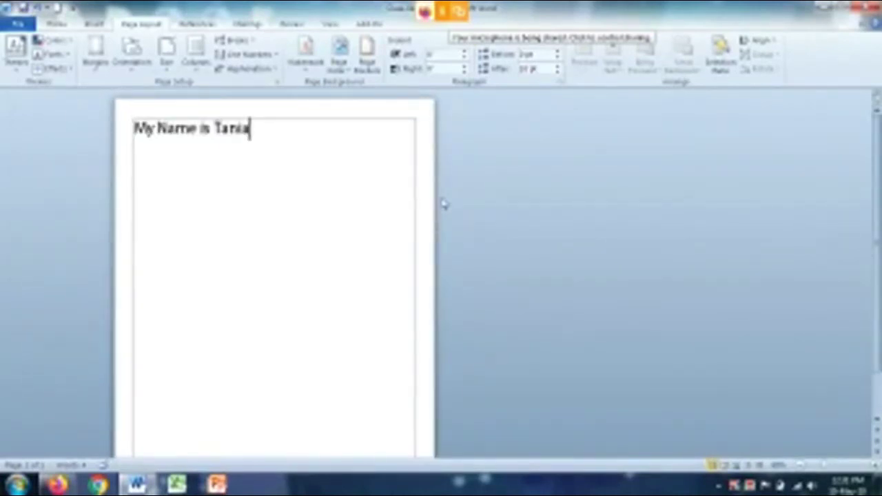
scroll(443, 204, "down", 1)
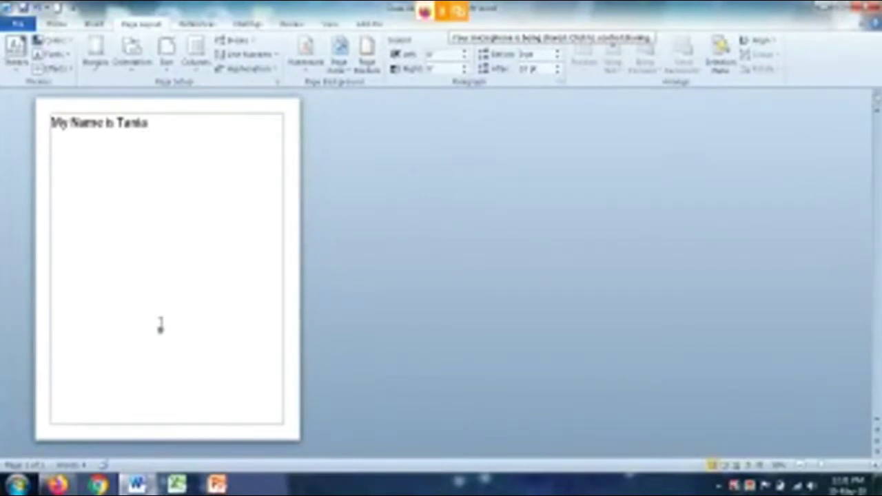
- Turn the page to landscape, try a wider paper size, then settle on A4
left_click(133, 69)
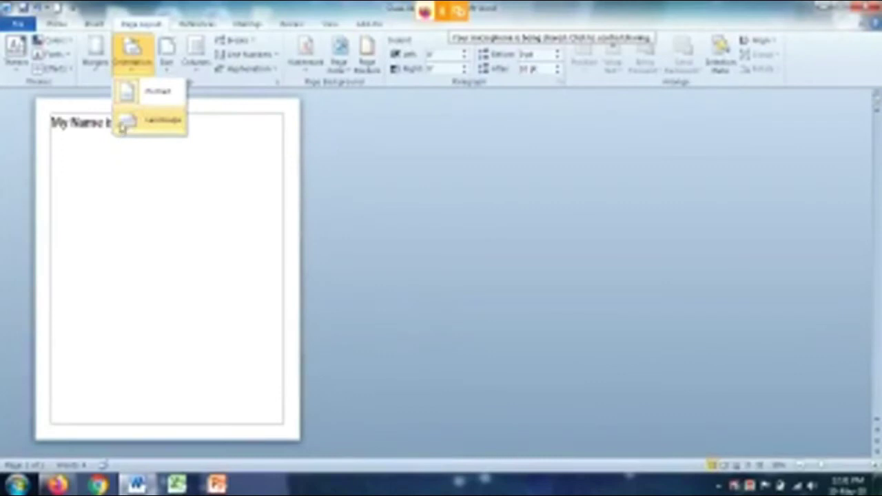
left_click(123, 125)
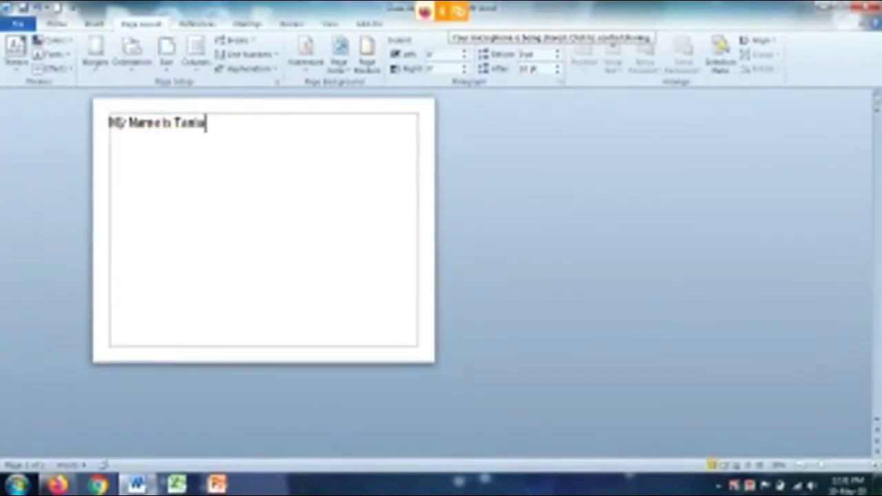
left_click(168, 65)
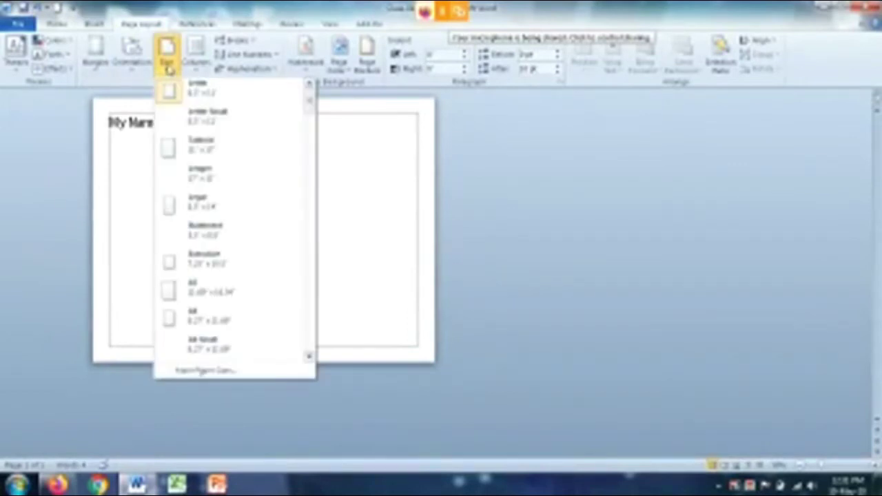
left_click(180, 211)
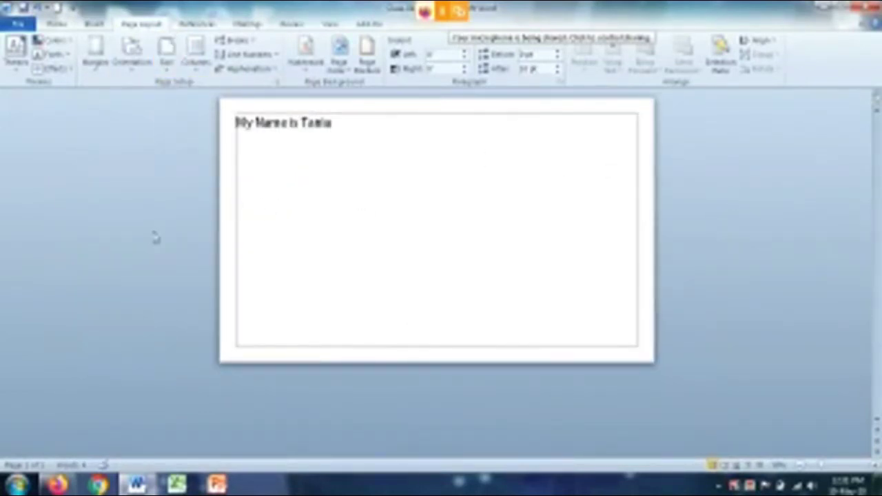
left_click(166, 61)
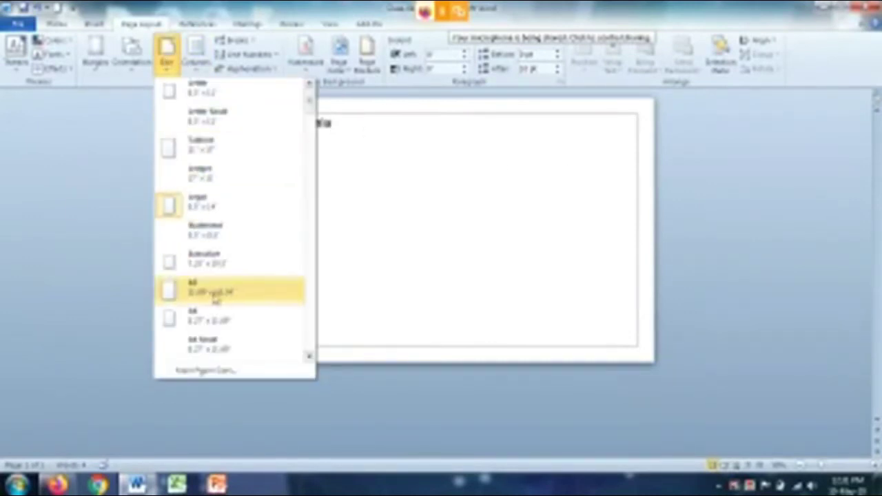
left_click(195, 317)
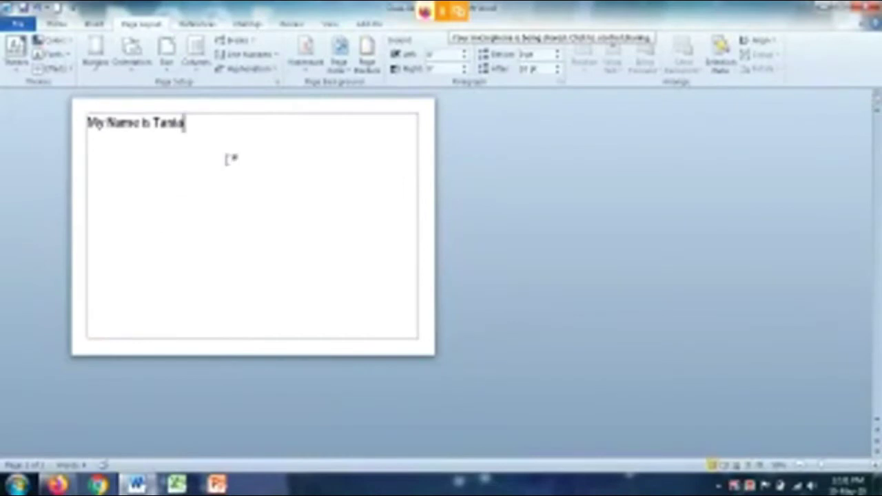
- Toggle the page orientation between portrait and landscape, ending on portrait
left_click(133, 64)
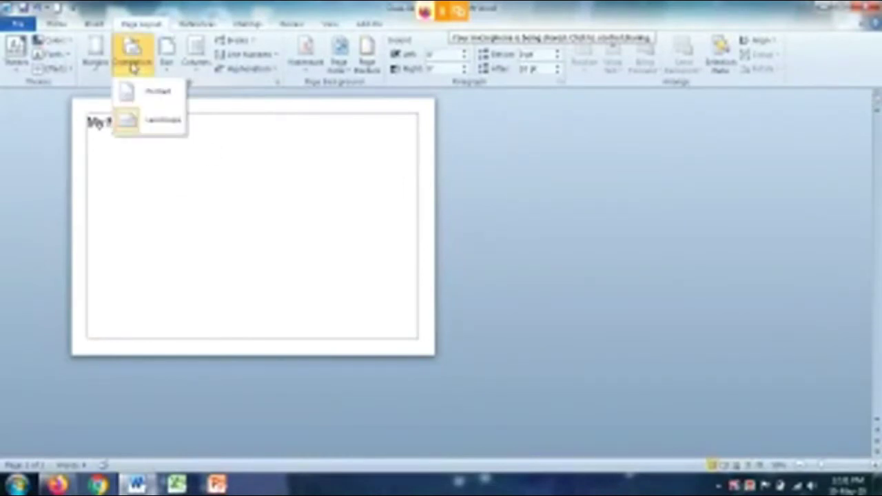
left_click(134, 92)
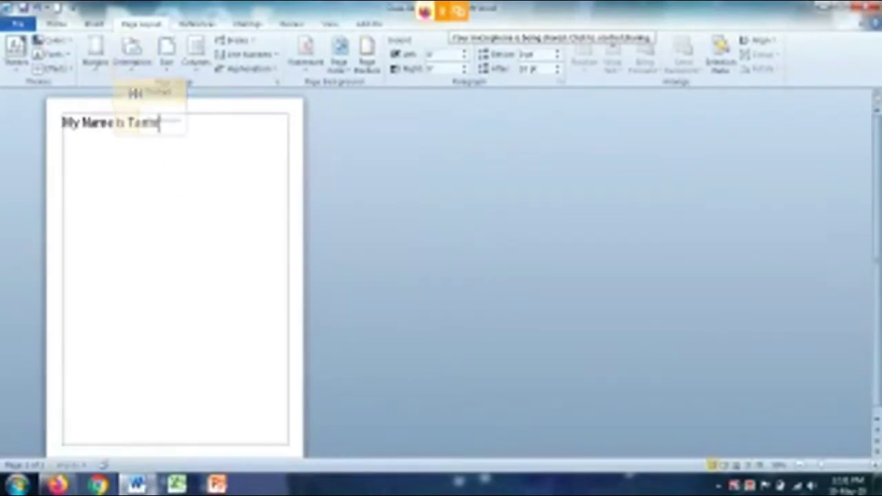
left_click(132, 63)
left_click(150, 119)
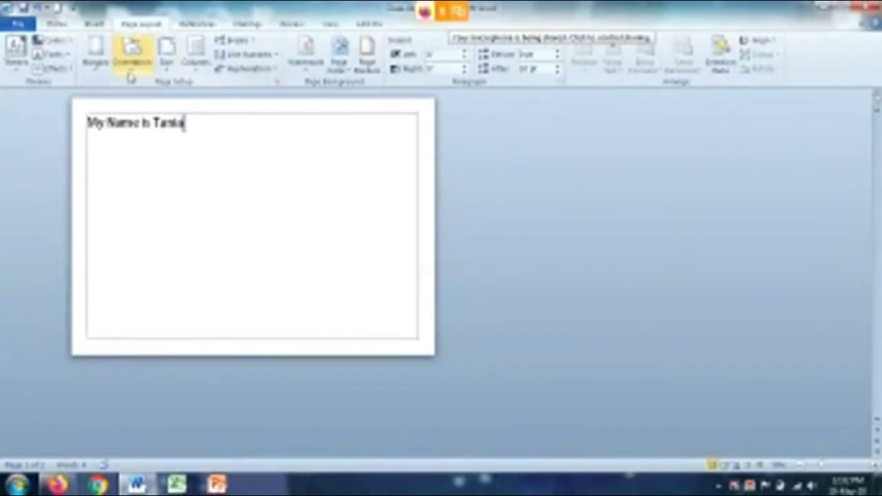
left_click(131, 66)
left_click(135, 92)
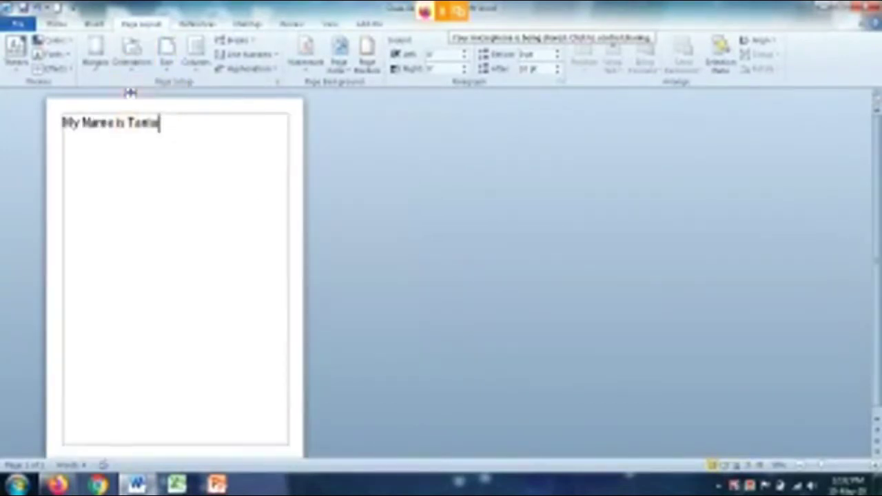
- Zoom in and select the existing 'My Name is' sentence
scroll(241, 199, "up", 2, "ctrl")
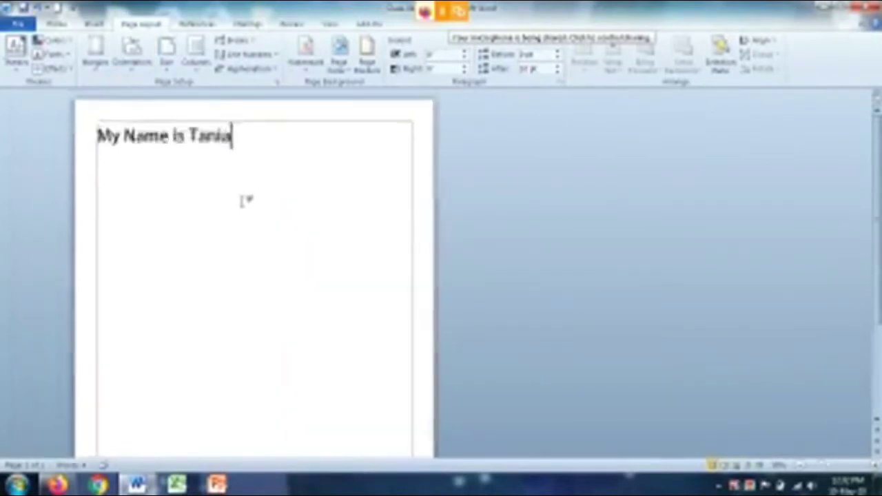
scroll(241, 199, "up", 2, "ctrl")
scroll(243, 200, "up", 2, "ctrl")
scroll(242, 199, "up", 1, "ctrl")
scroll(245, 199, "up", 1, "ctrl")
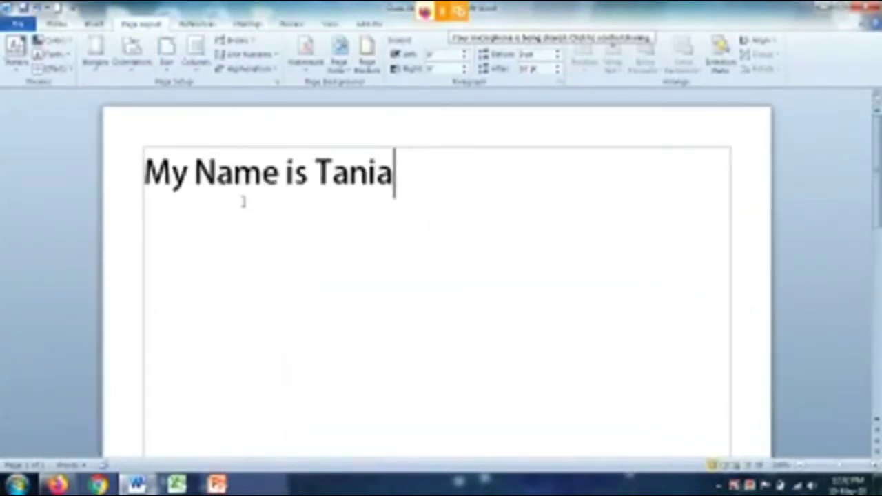
left_click(138, 155)
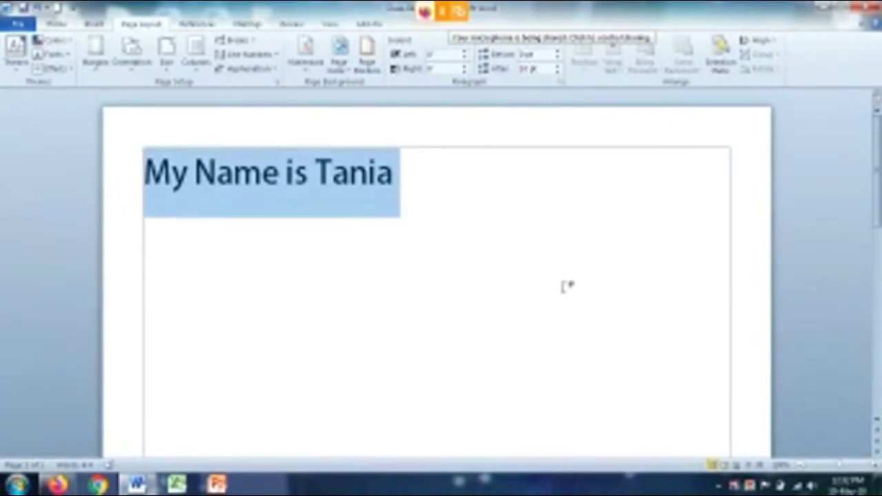
- Type 'House Rent' over the selected sentence and scroll to check the page
type("Ho")
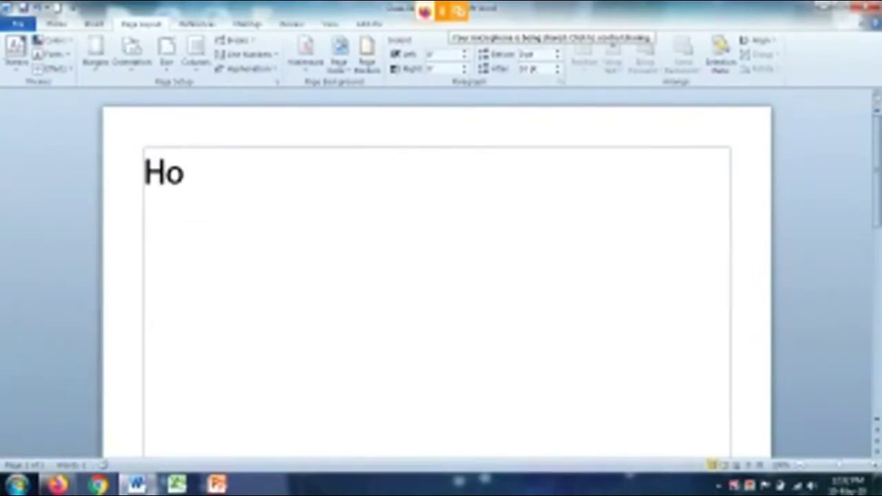
type("use R")
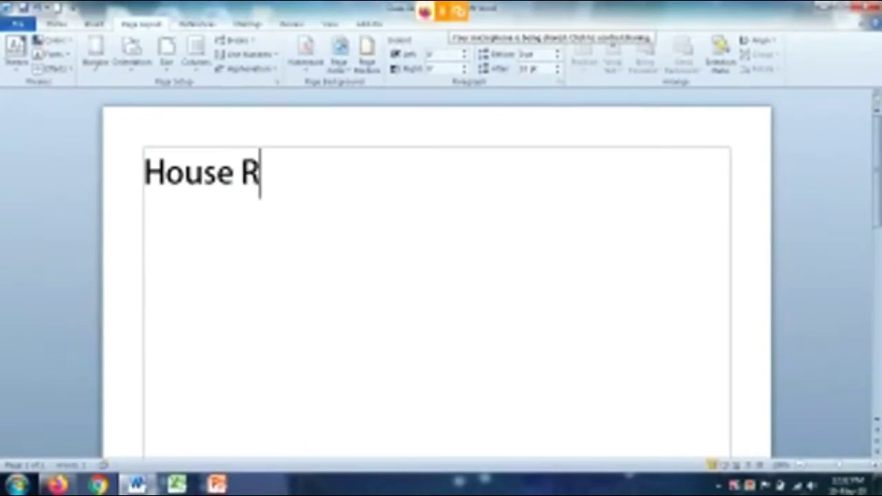
type("ent")
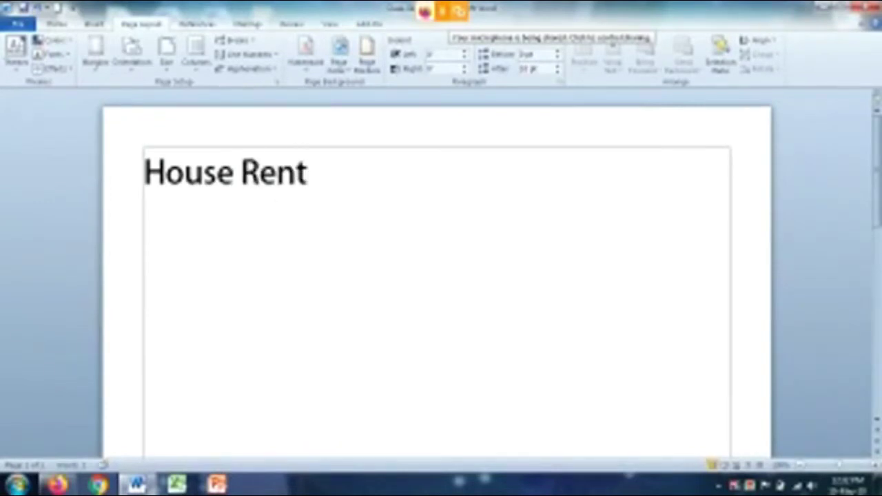
scroll(290, 244, "down", 5)
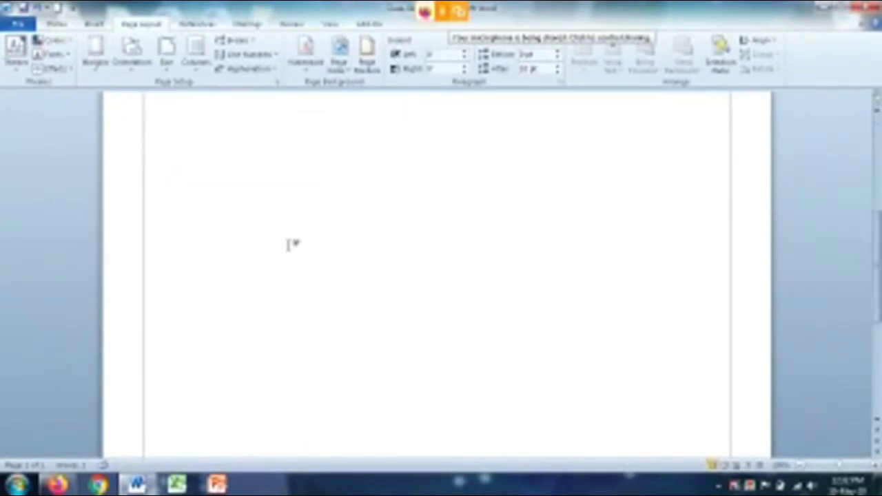
scroll(292, 243, "down", 2)
scroll(293, 243, "up", 2)
scroll(292, 243, "up", 3)
scroll(291, 241, "up", 3)
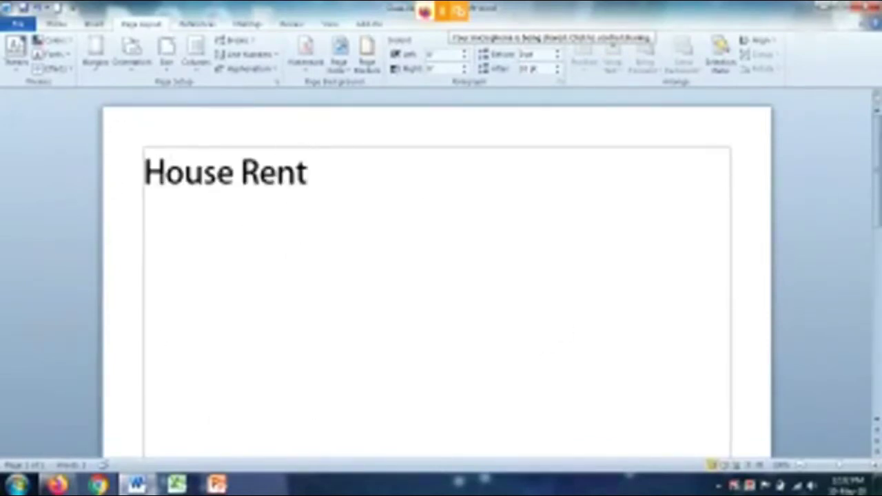
- Select the House Rent line and apply font size 72 from the Home tab
left_click(57, 24)
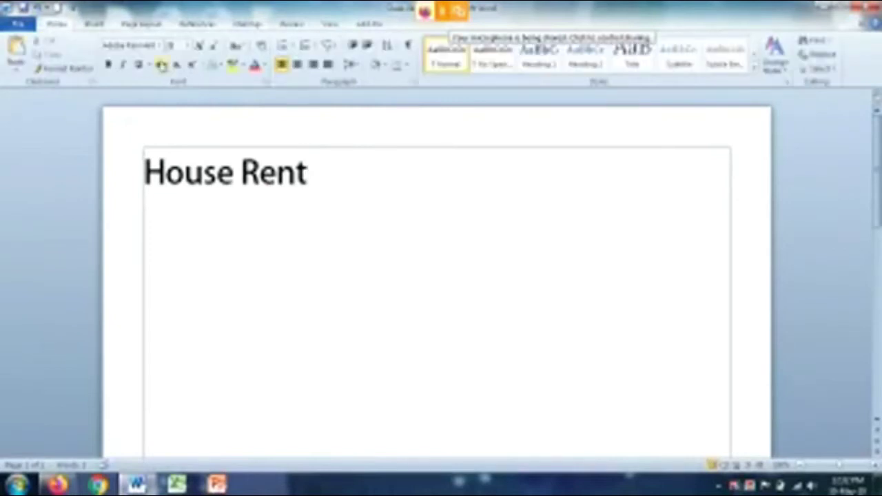
left_click(187, 46)
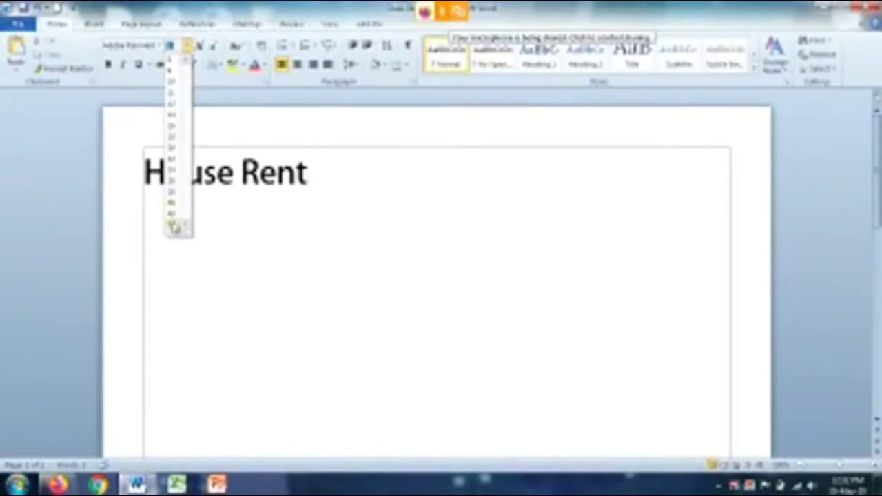
left_click(174, 227)
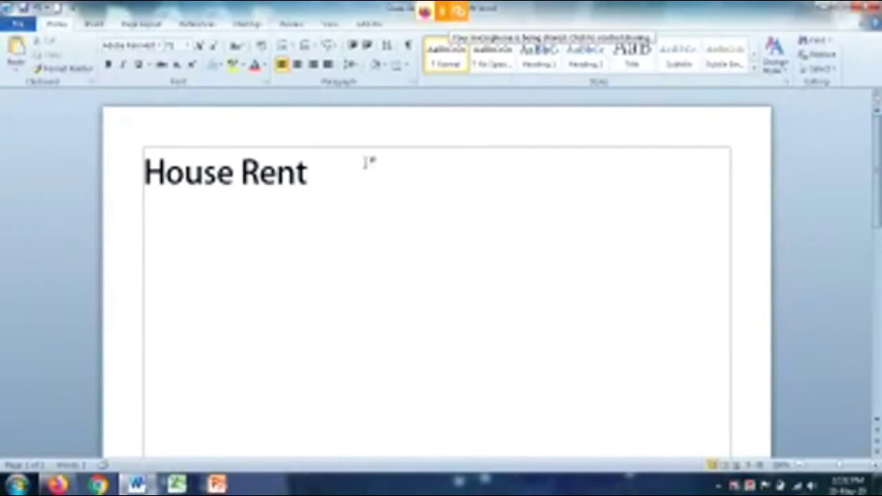
left_click(86, 158)
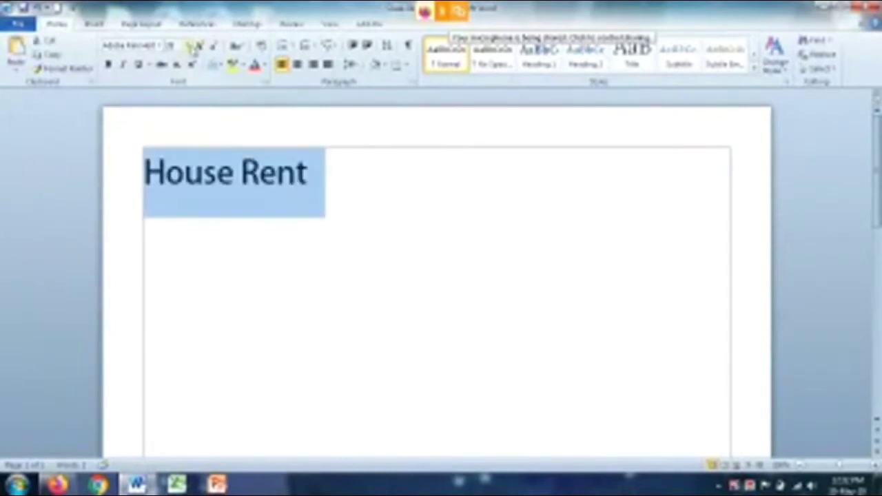
left_click(187, 46)
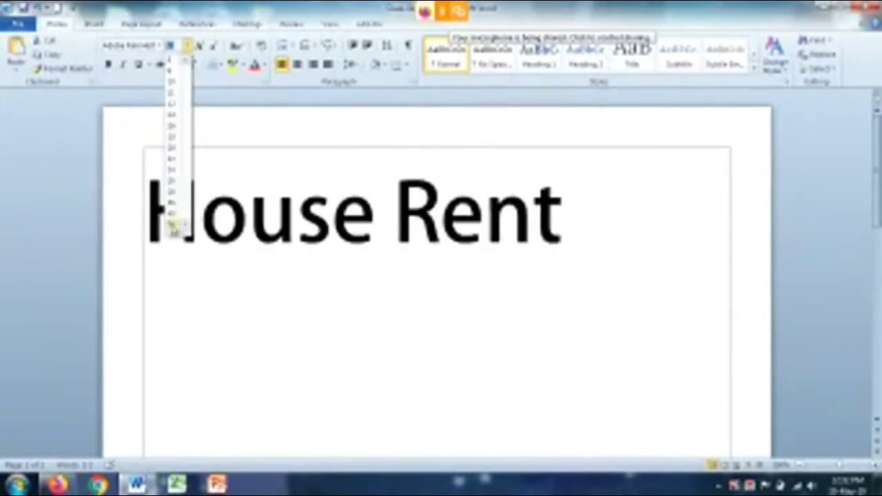
left_click(173, 226)
scroll(641, 210, "down", 5)
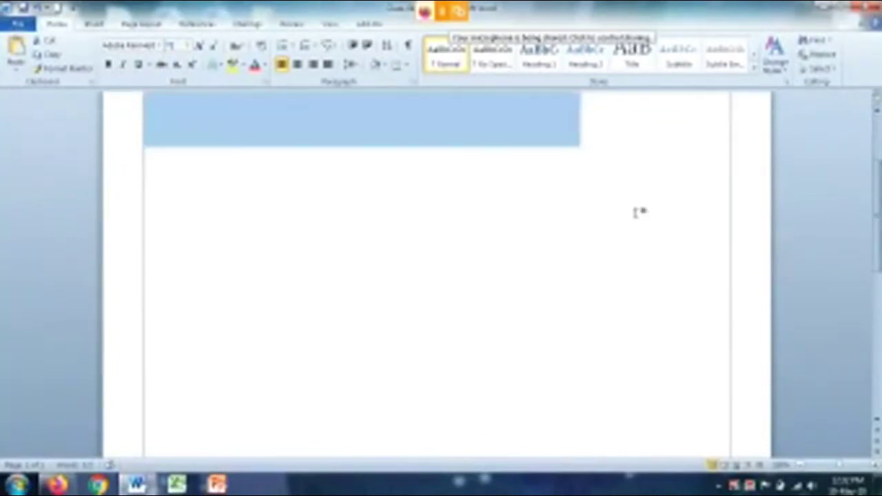
scroll(342, 288, "up", 5)
scroll(342, 288, "down", 4)
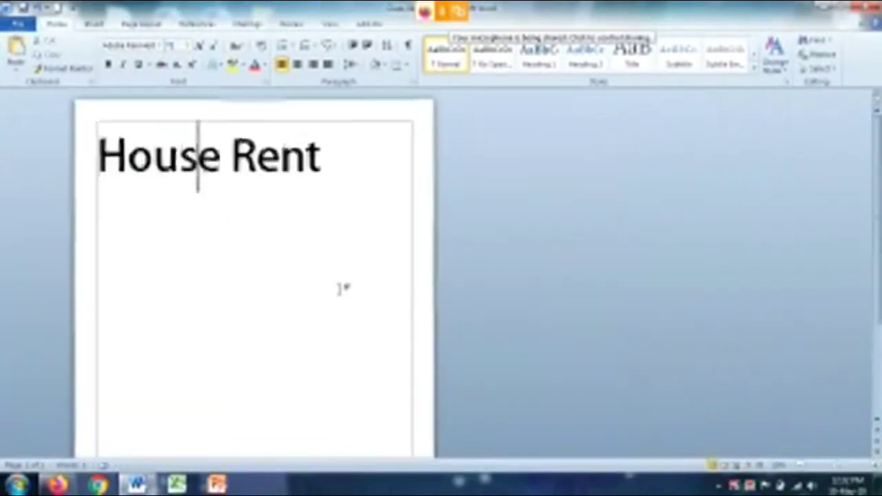
scroll(341, 295, "down", 2)
scroll(339, 294, "down", 1)
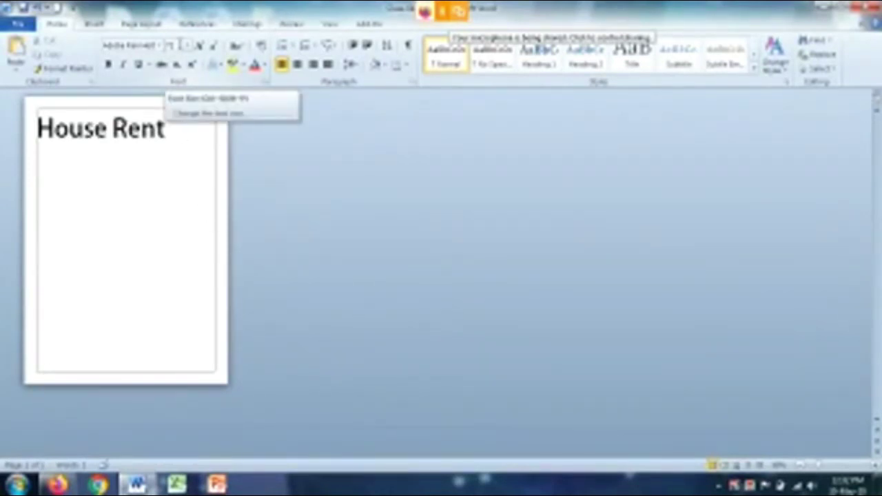
- Select the whole House Rent heading and set its font size to 80
triple_click(179, 128)
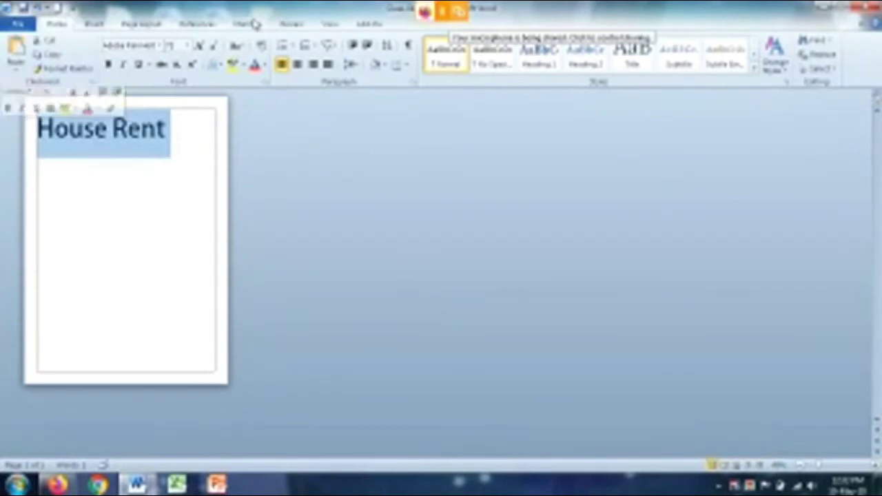
left_click(186, 45)
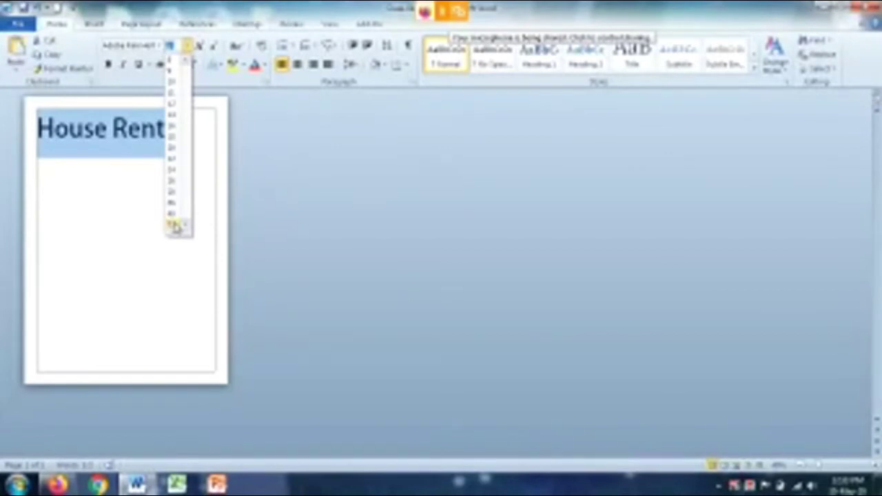
left_click(126, 247)
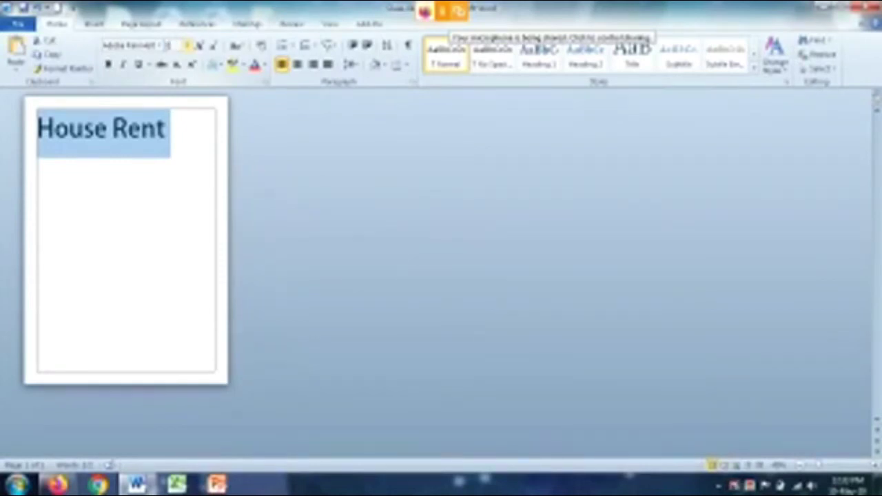
type("8")
type("0")
key("Return")
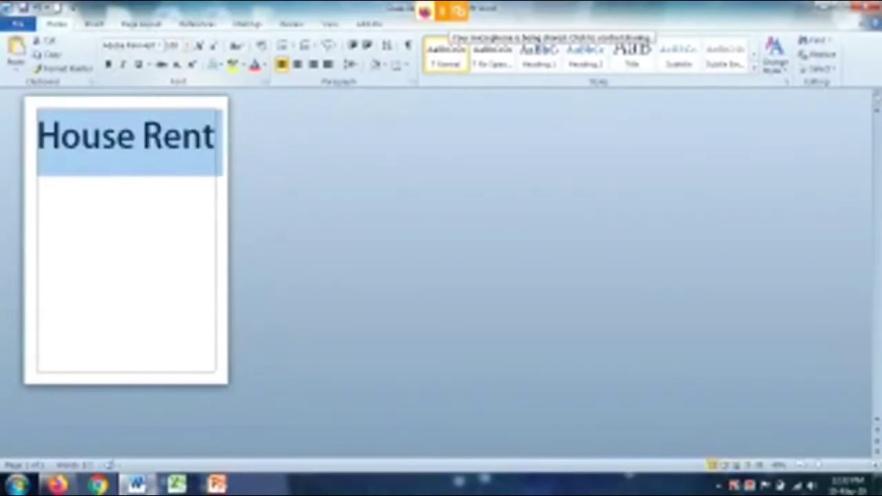
left_click(181, 46)
key("Return")
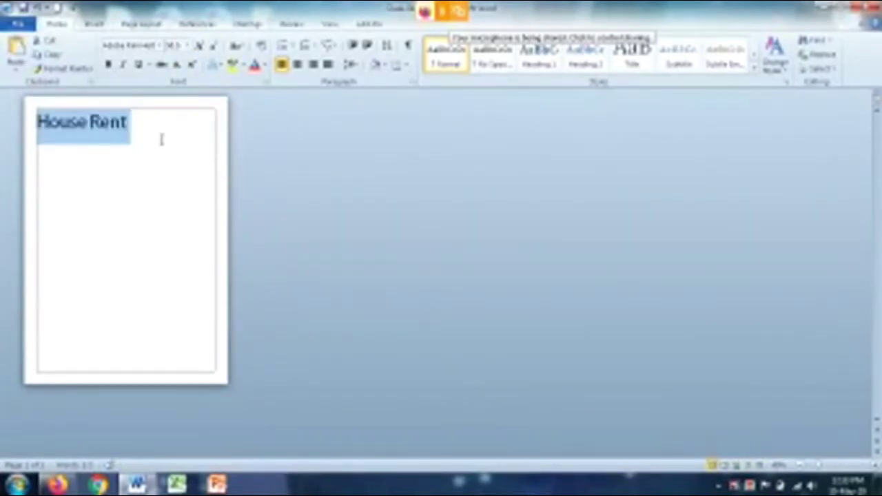
- Try 36 pt, then set the heading to 100 pt and deselect it
left_click(174, 46)
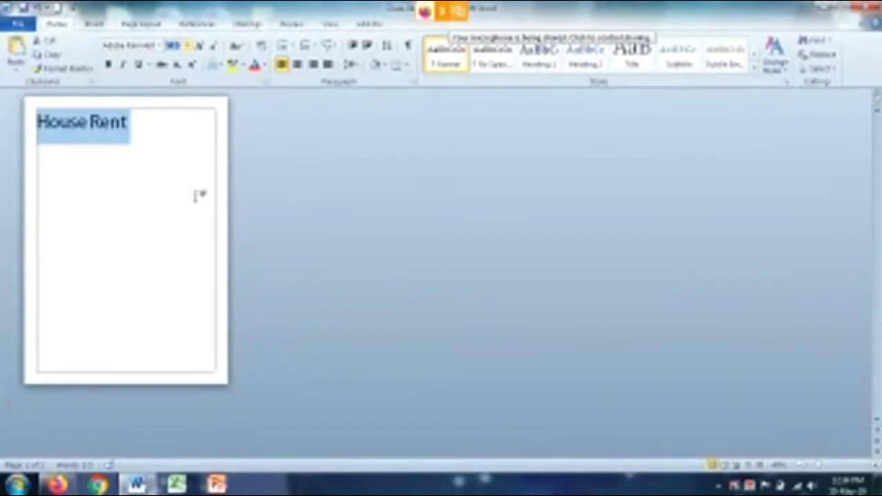
type("36")
key("Return")
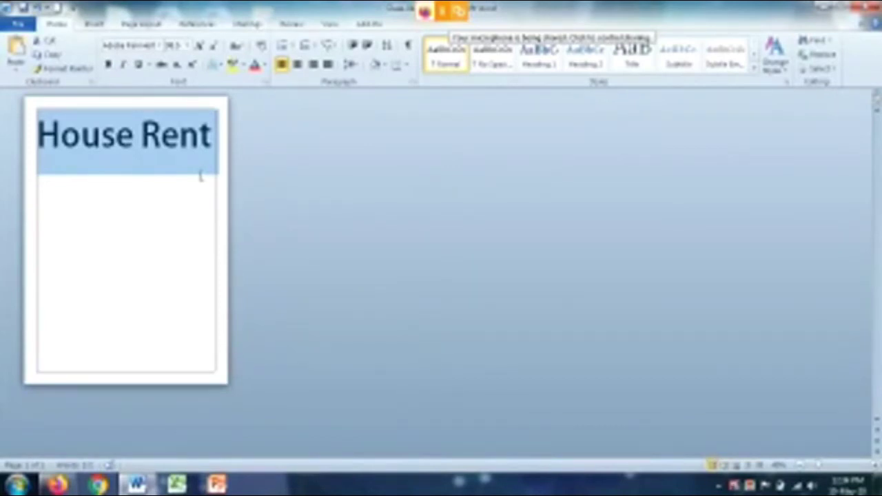
left_click(187, 46)
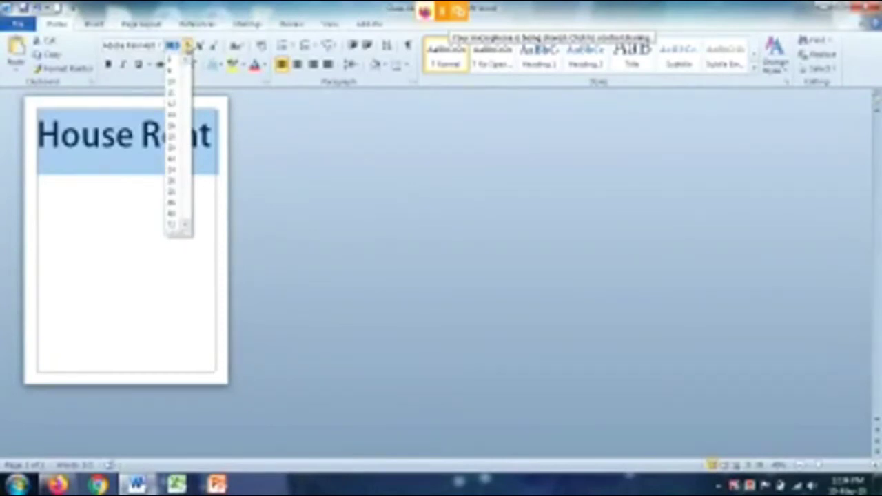
left_click(173, 203)
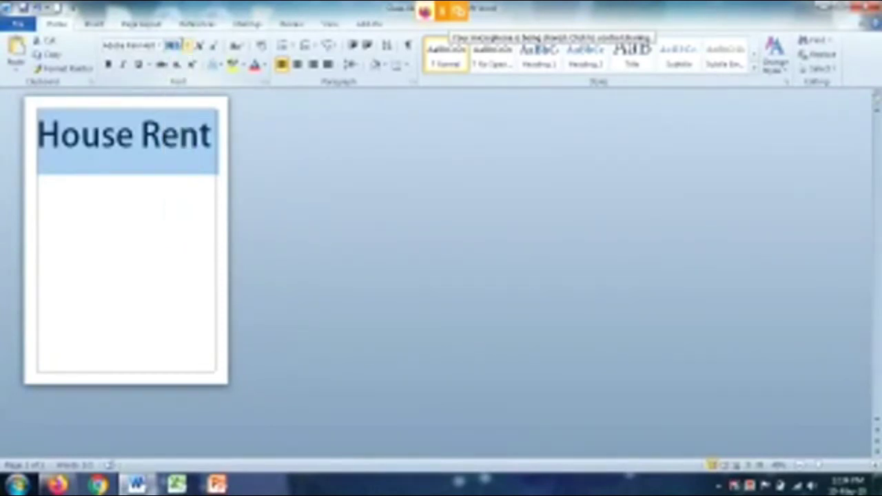
type("100")
key("Return")
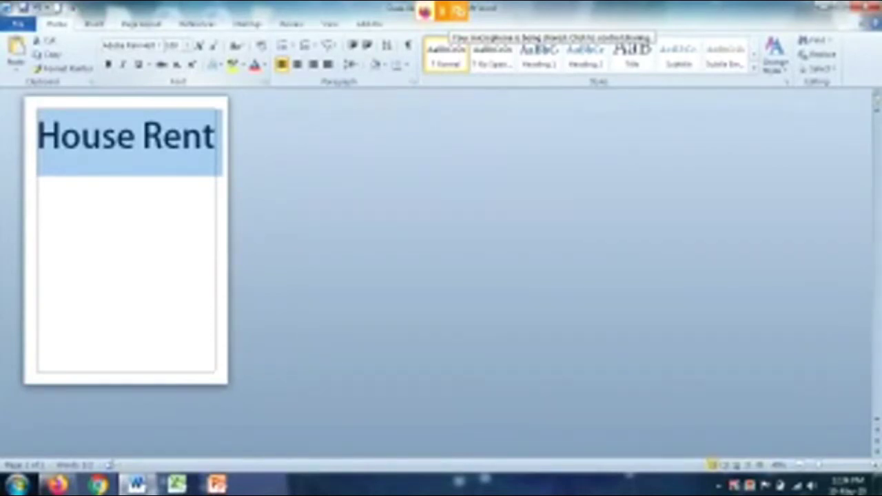
left_click(202, 171)
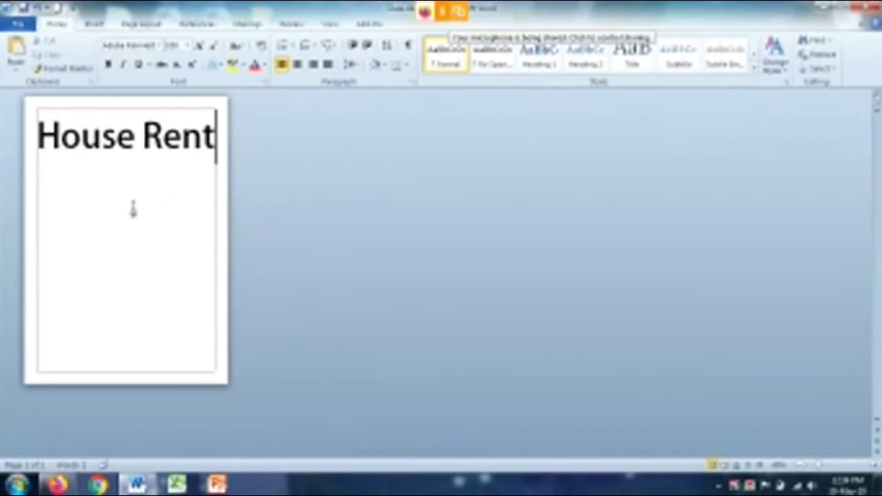
- Change the page orientation to Landscape from the Page Layout tab
left_click(136, 25)
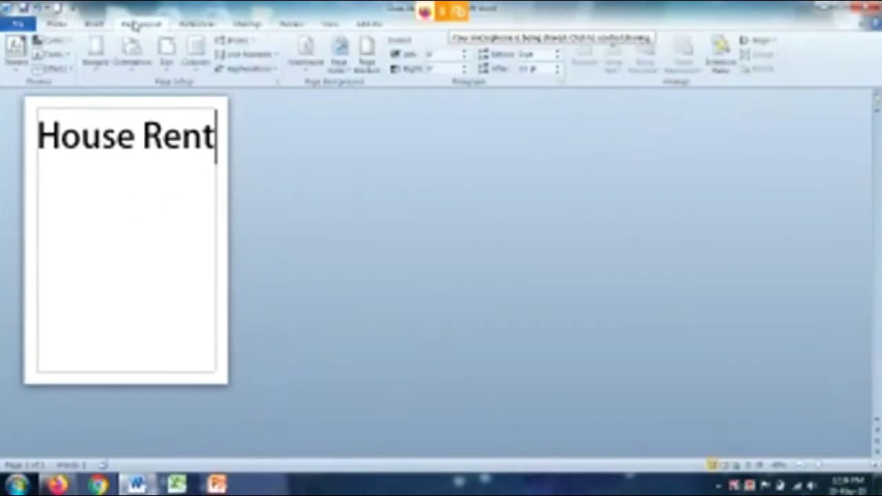
left_click(130, 70)
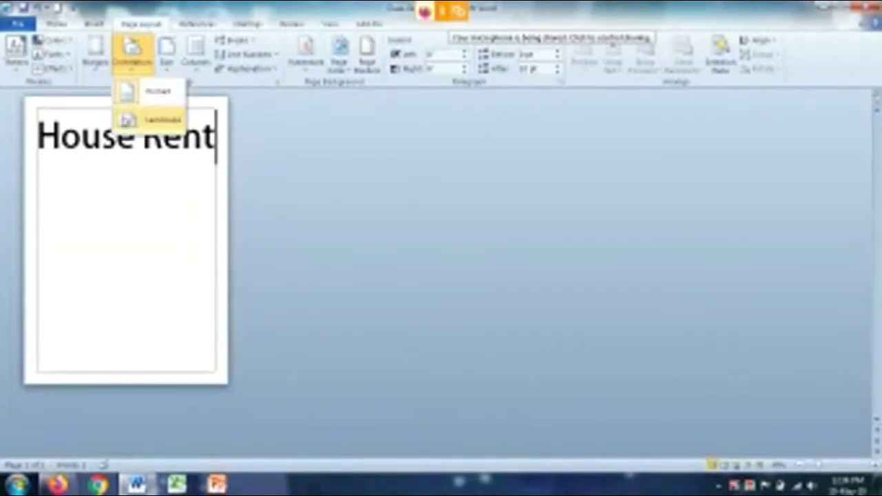
left_click(128, 120)
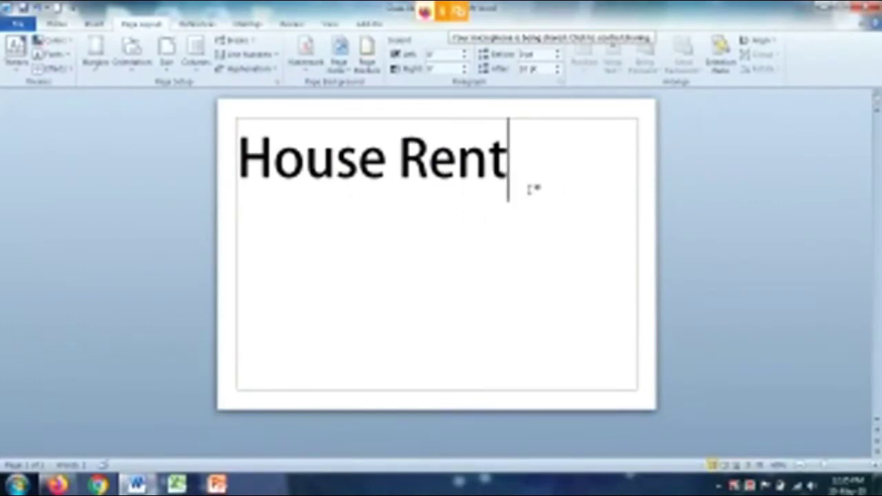
- Shrink the House Rent heading to fit one landscape line, then start a new line below
left_click_drag(457, 158, 211, 142)
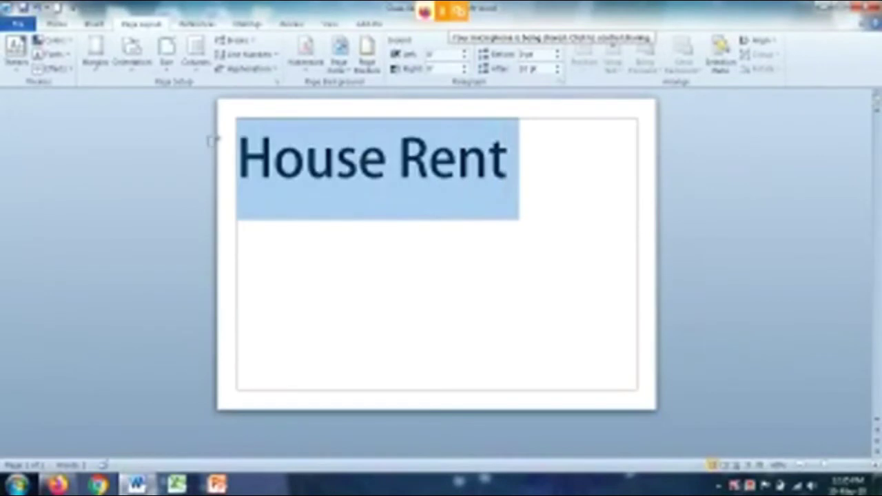
left_click(57, 26)
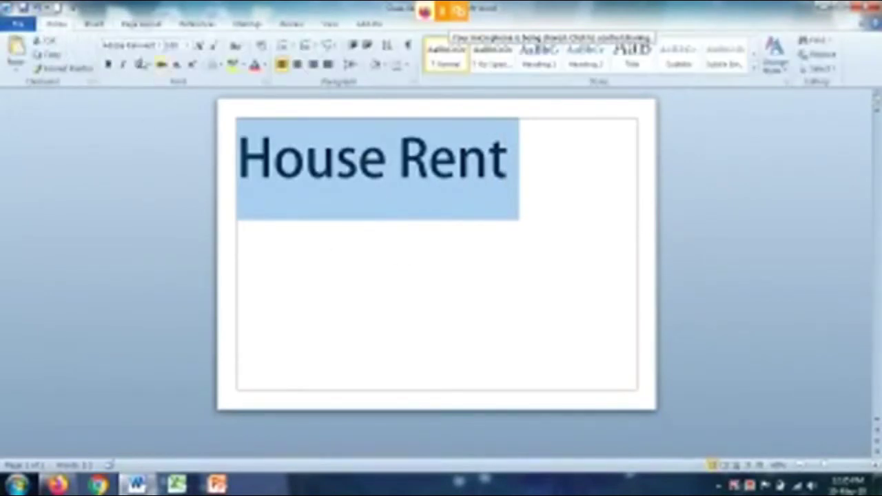
left_click(187, 45)
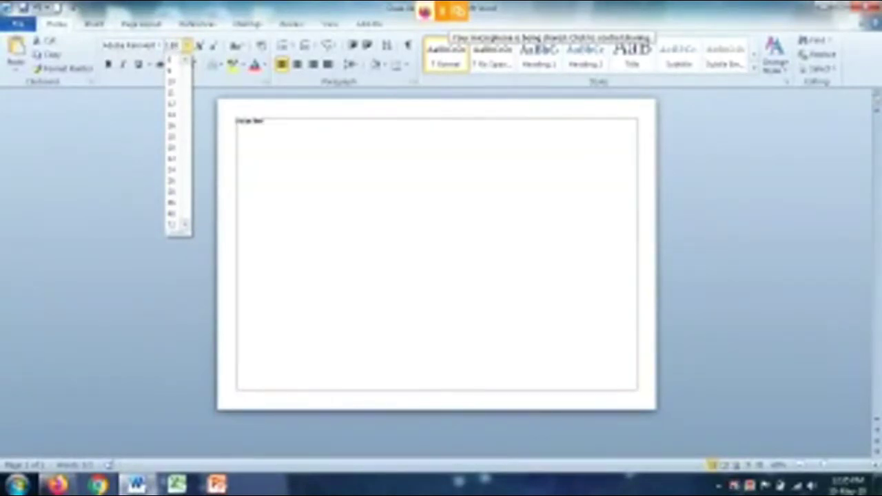
left_click(172, 224)
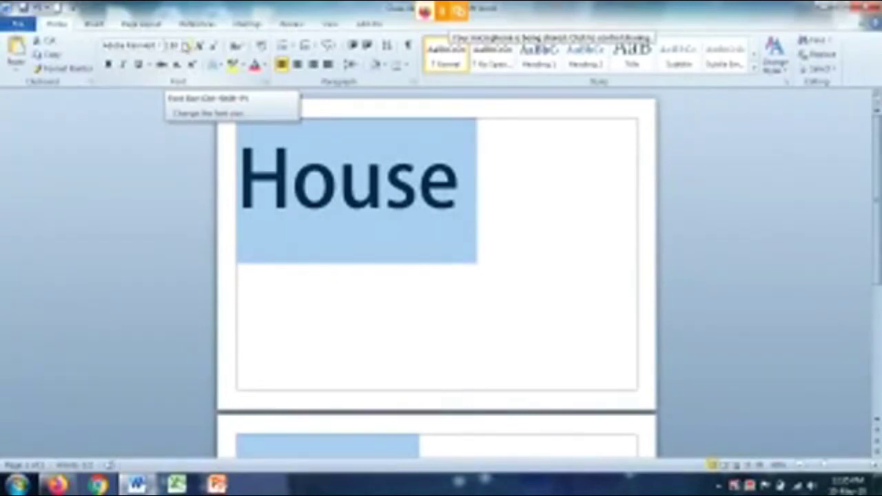
left_click(178, 45)
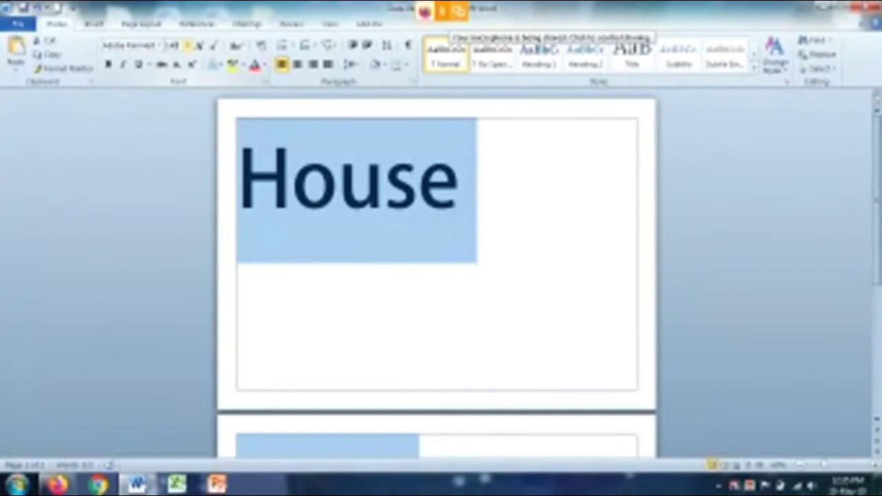
key("Return")
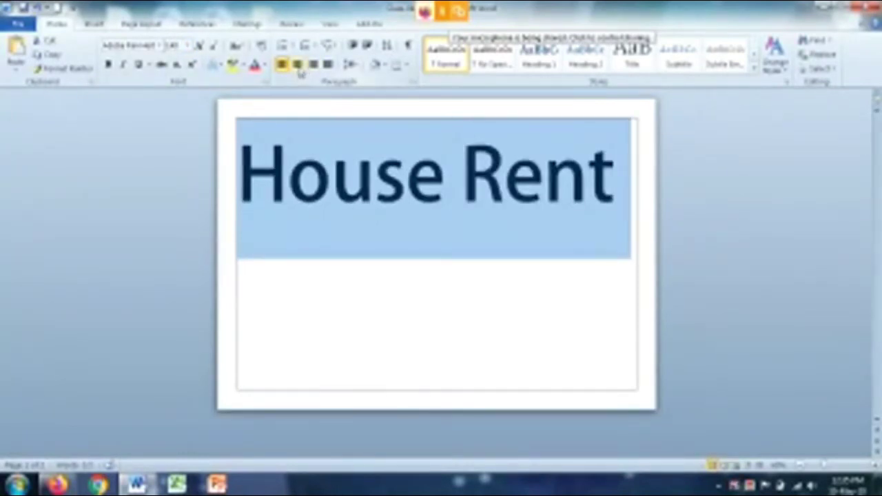
left_click(686, 296)
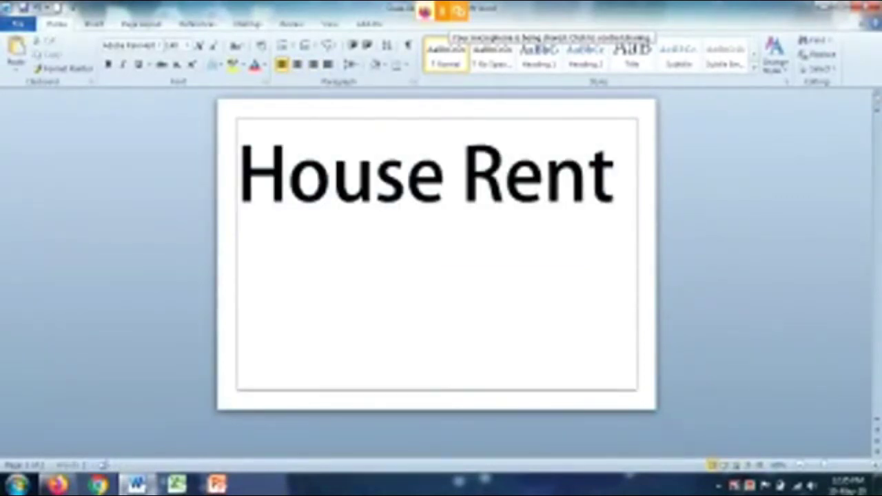
key("Return")
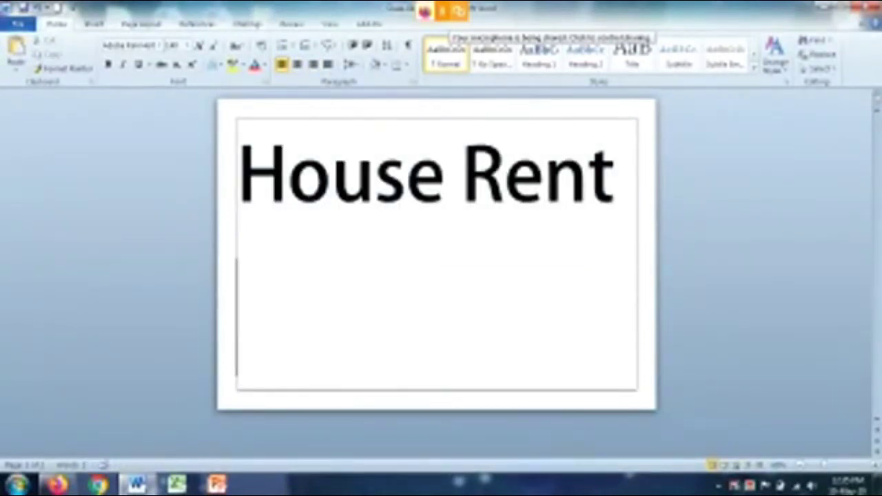
- Type 'Mob.' followed by the mobile number on the line under the heading
type("Mob")
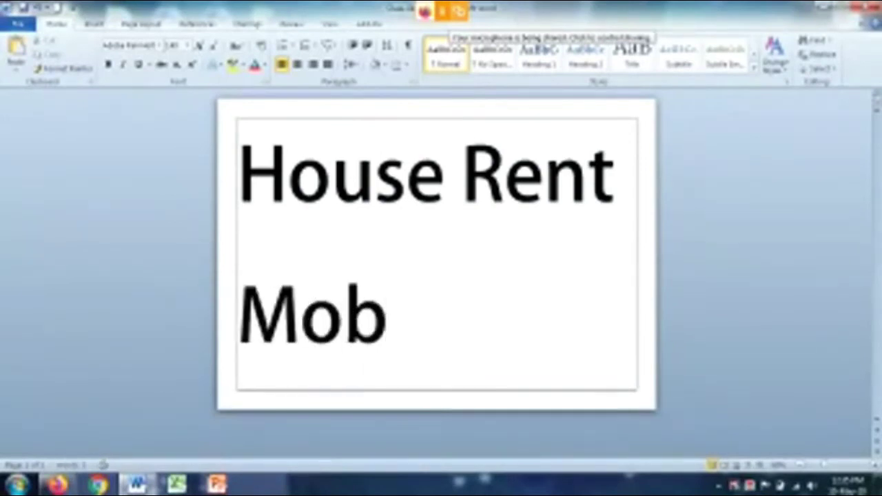
type(".")
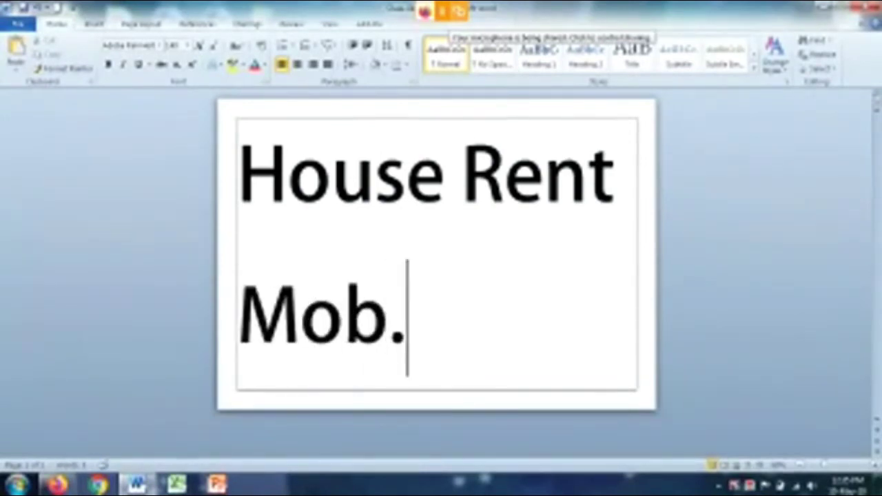
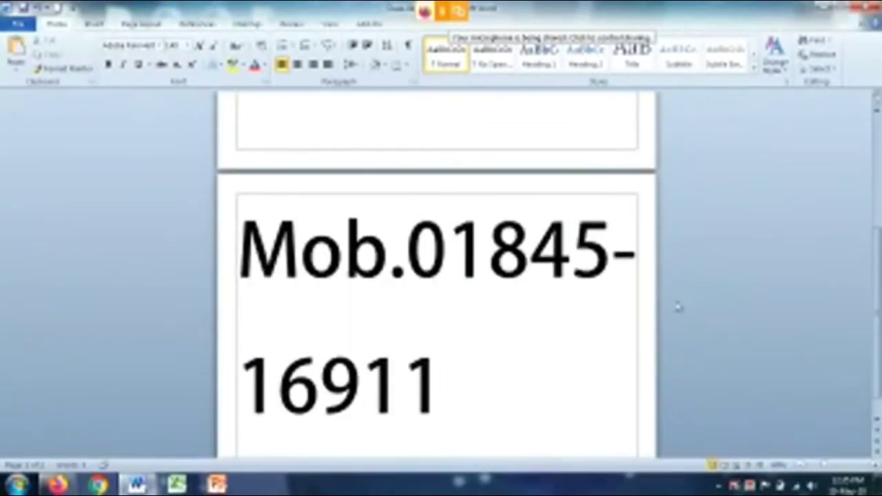
scroll(678, 307, "up", 2)
scroll(677, 307, "up", 1)
scroll(676, 308, "up", 3)
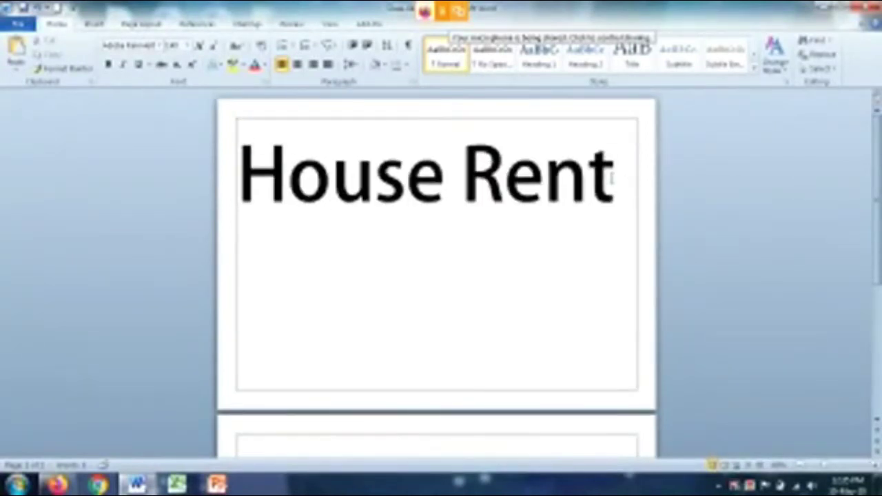
scroll(602, 180, "down", 2)
scroll(600, 179, "down", 4)
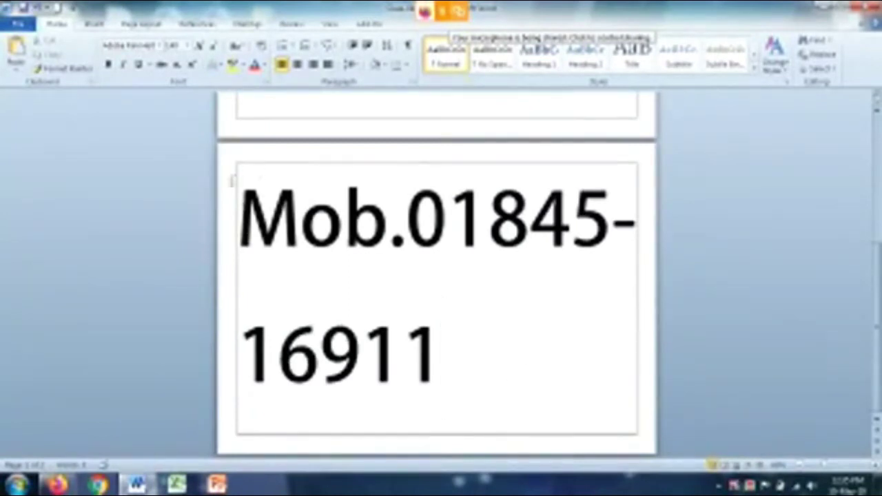
- Enlarge the mobile-number line's font size, then select all text with Ctrl+A
left_click_drag(461, 348, 211, 223)
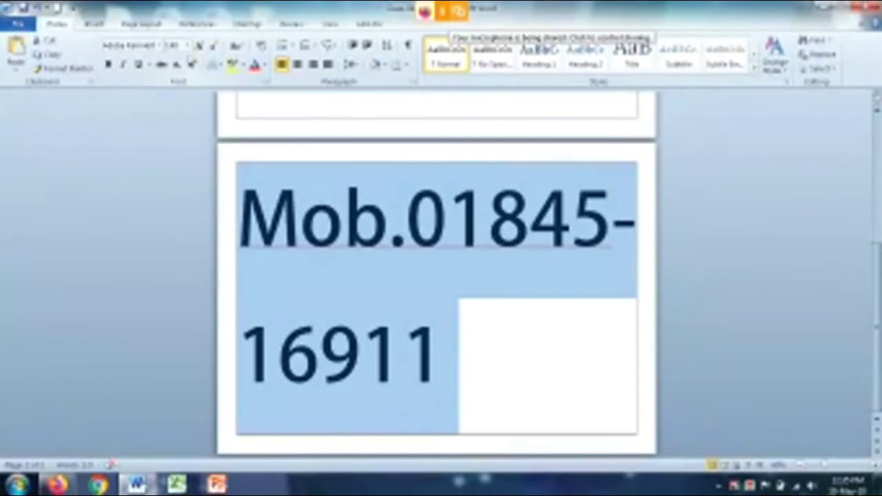
left_click(185, 46)
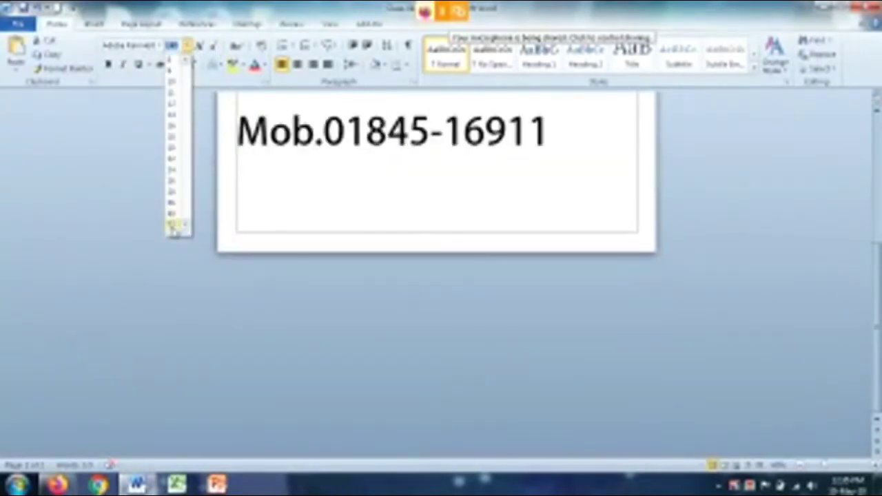
left_click(174, 226)
scroll(519, 211, "up", 3)
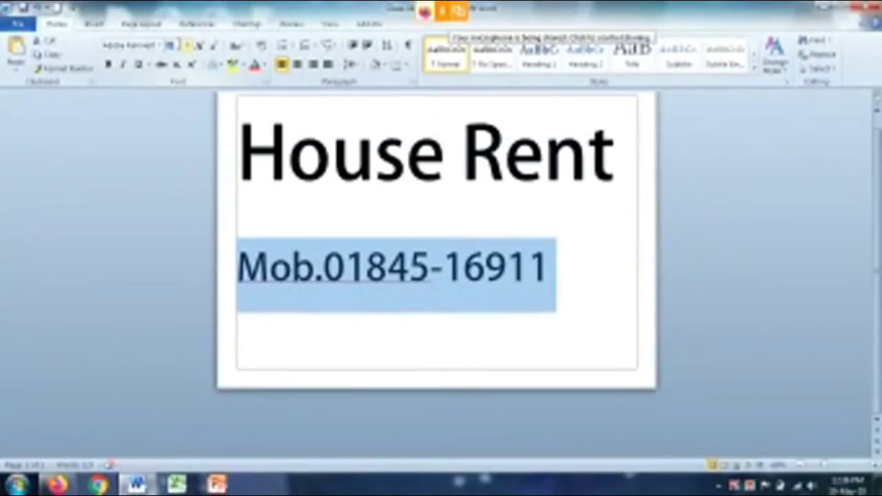
left_click(198, 45)
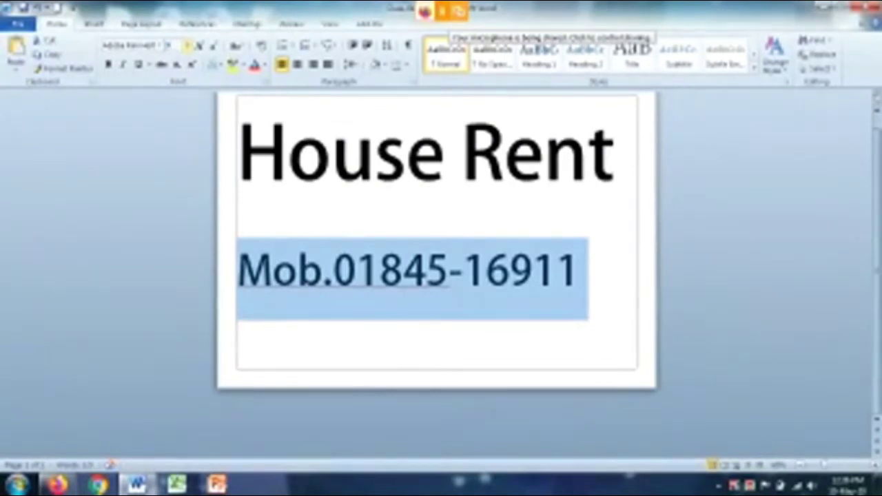
left_click(197, 46)
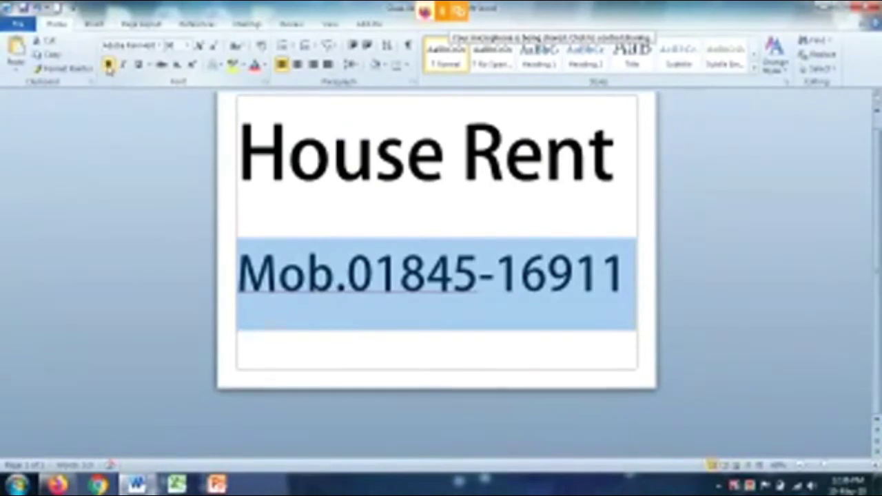
left_click(559, 197)
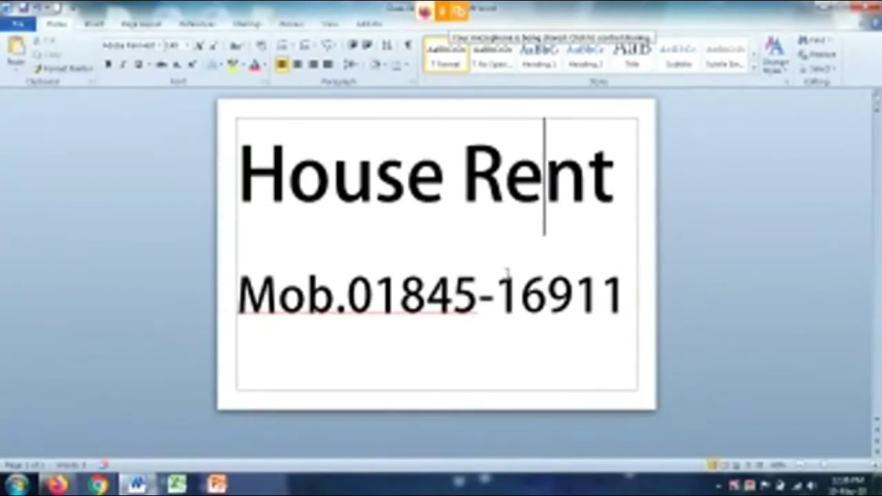
left_click(629, 293)
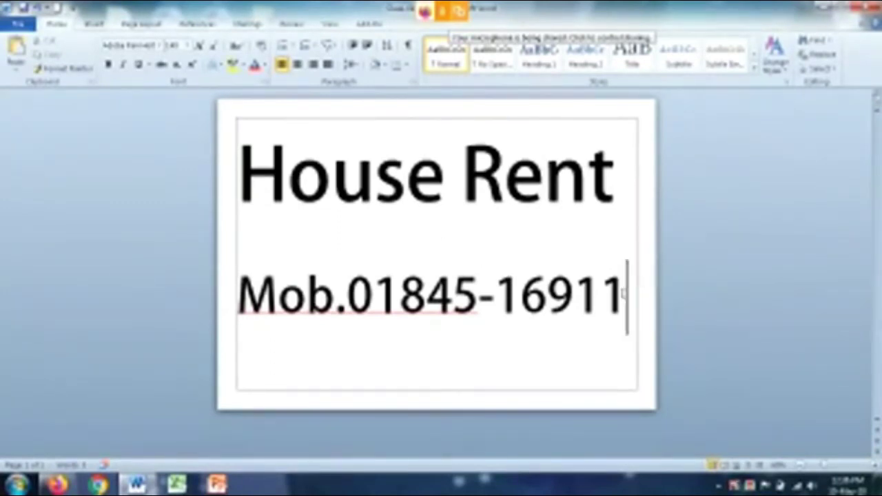
key("ctrl+a")
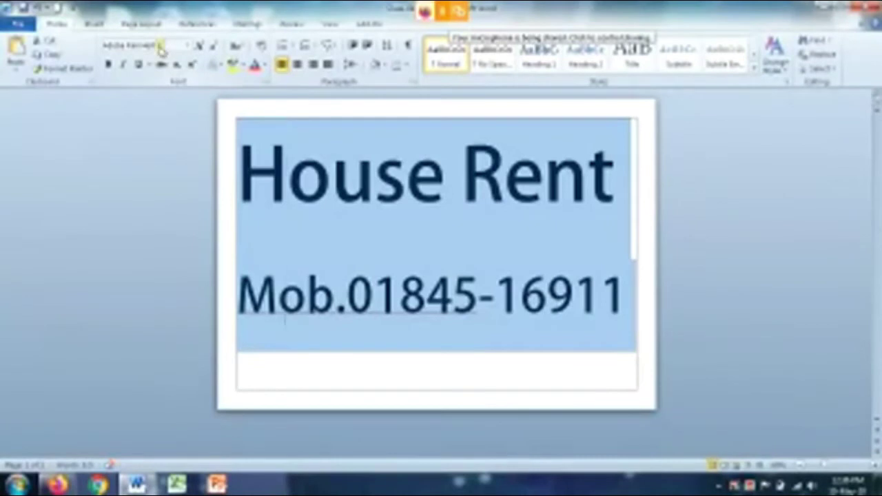
- Apply Berlin Sans FB Demi to both lines and append a 1 to the number
left_click(163, 46)
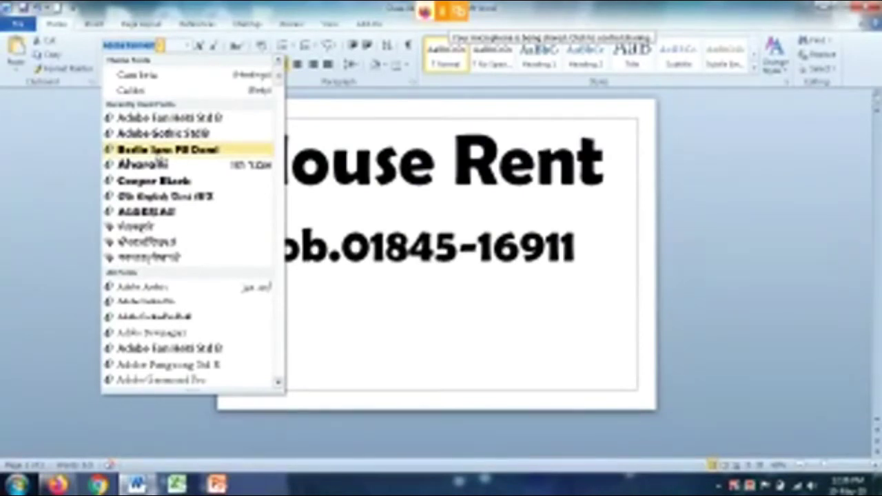
left_click(158, 152)
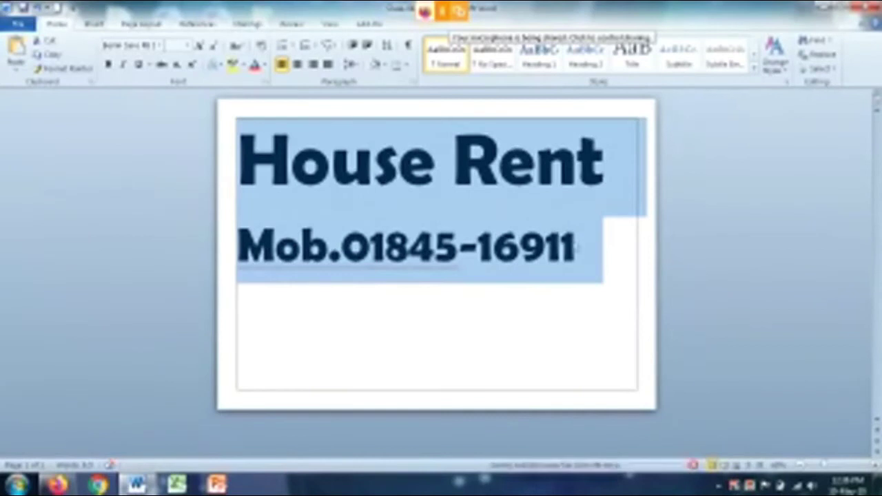
left_click(586, 250)
type("1")
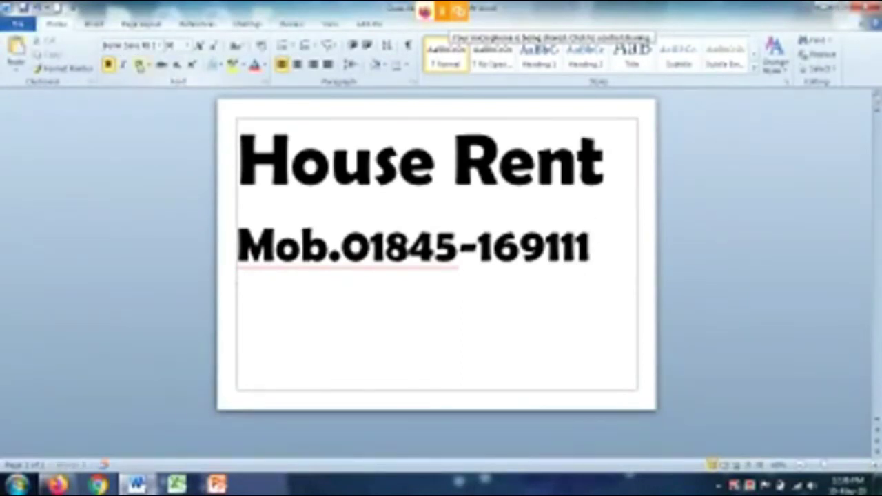
- Reselect the heading and number line and set them in Britannic Bold
left_click_drag(593, 249, 224, 181)
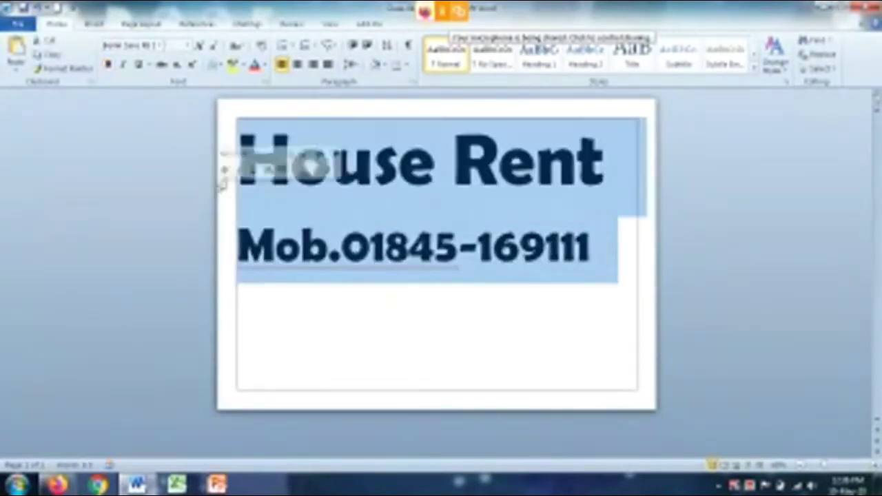
left_click(160, 45)
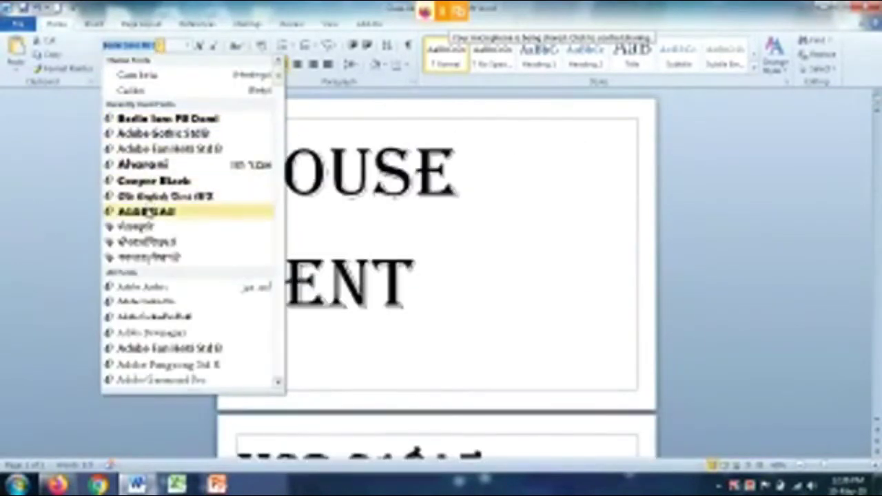
scroll(149, 213, "down", 5)
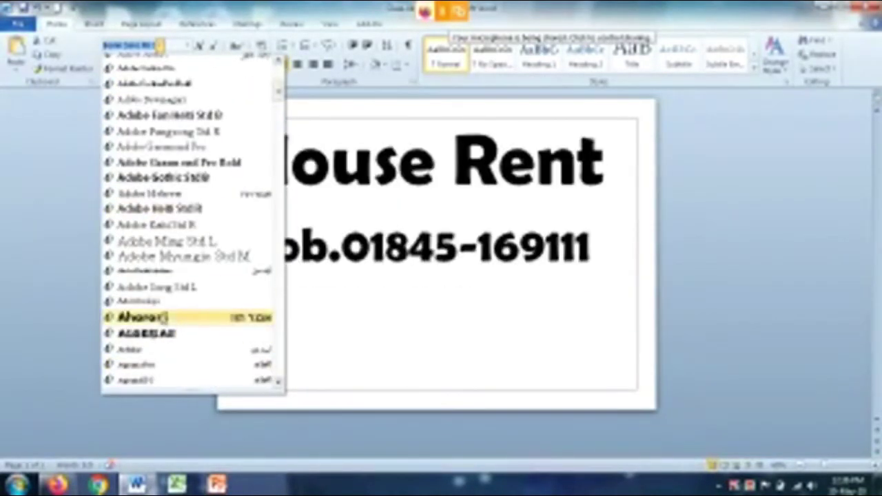
scroll(163, 317, "down", 3)
scroll(165, 324, "down", 2)
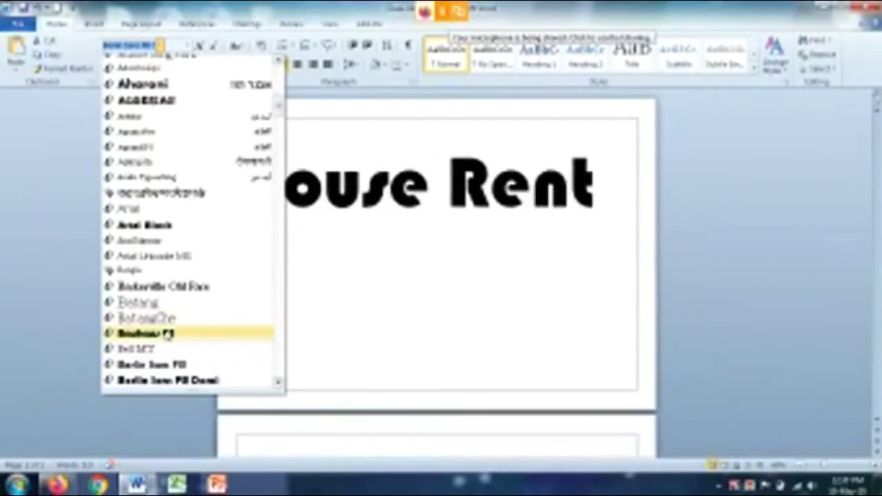
scroll(166, 334, "down", 4)
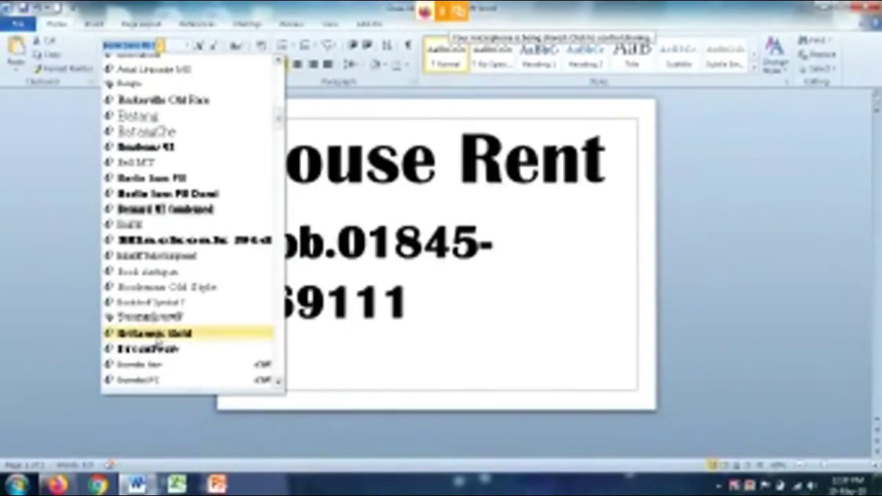
left_click(159, 334)
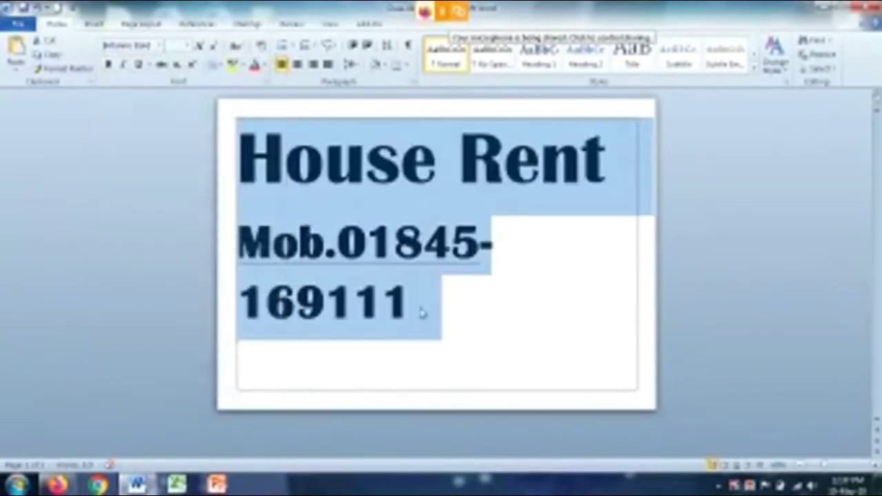
- Shrink the mobile-number line one font size so it fits on a single line below the heading
left_click_drag(426, 303, 191, 235)
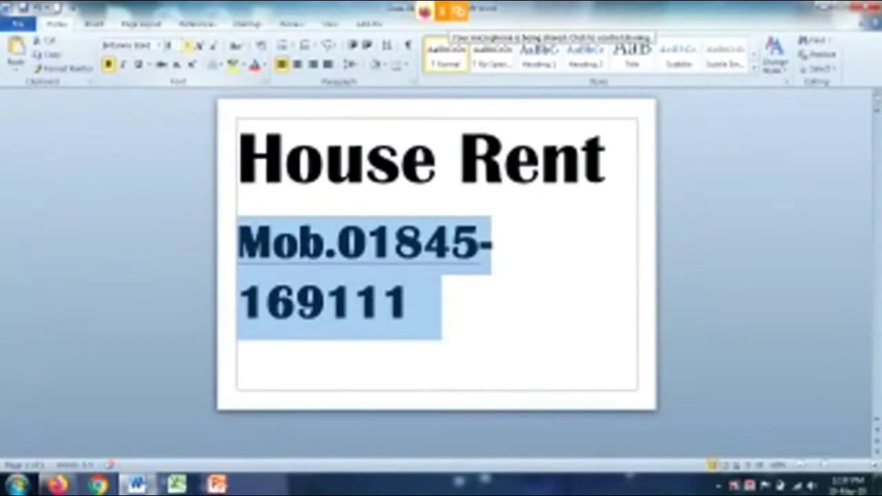
key("ctrl+shift+less")
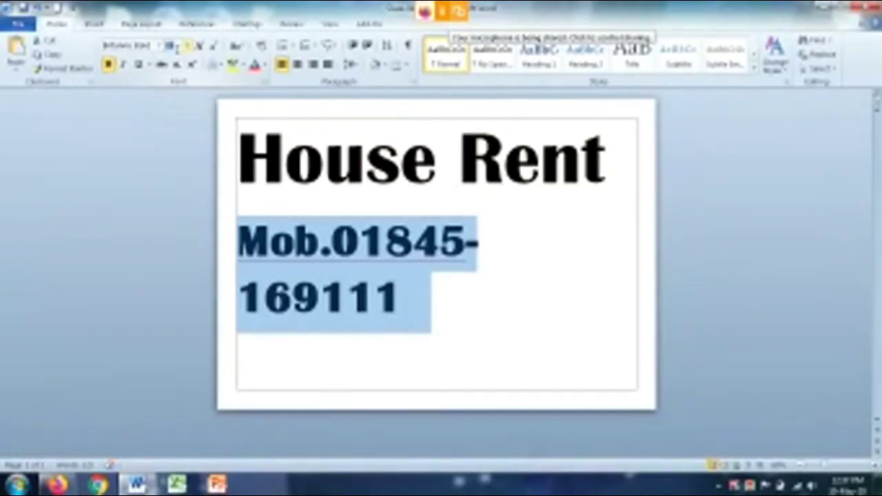
key("Delete")
type(".")
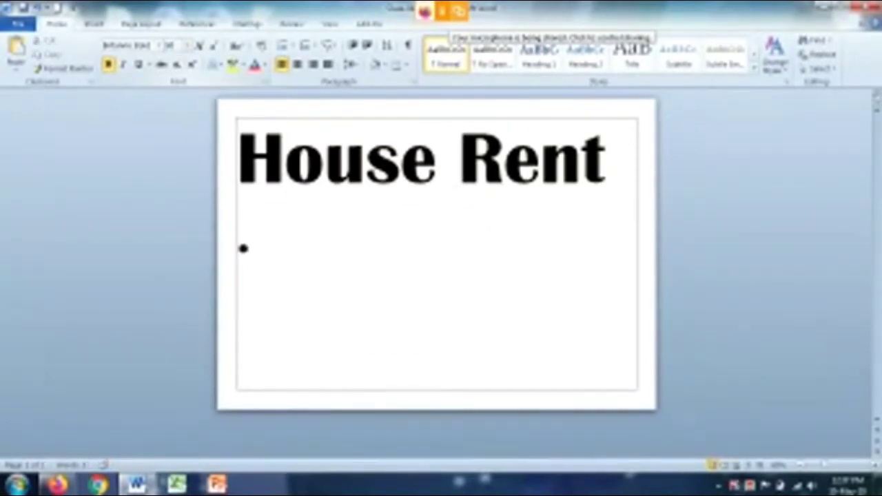
key("ctrl+z")
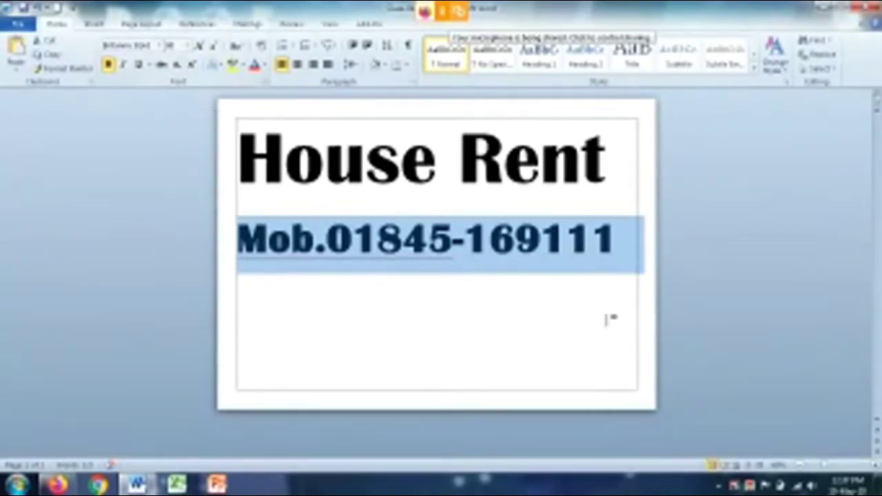
left_click(579, 276)
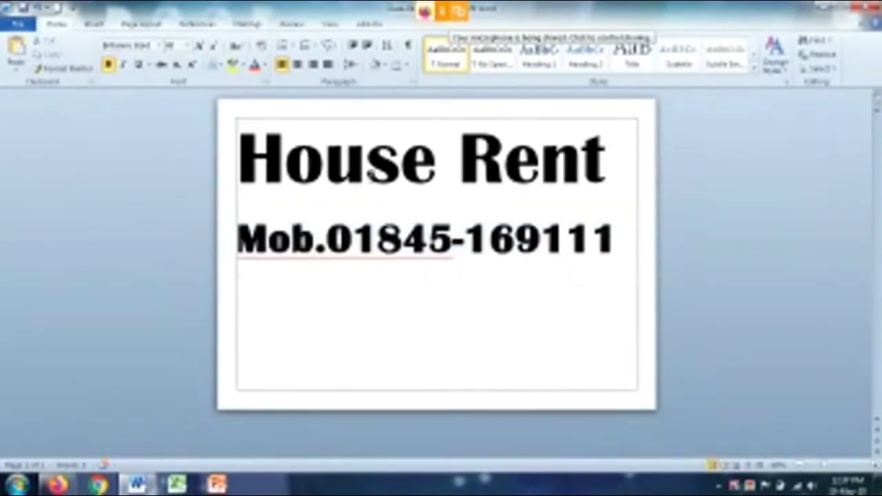
left_click(618, 243)
key("ctrl+a")
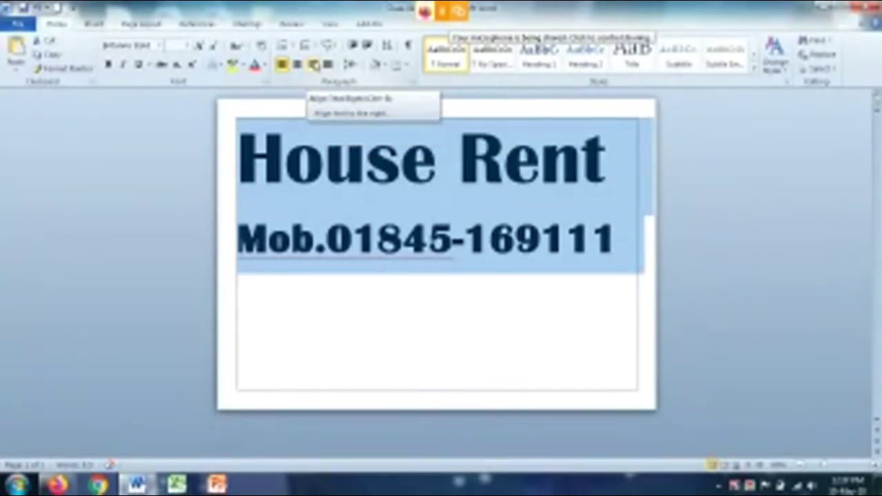
key("ctrl+j")
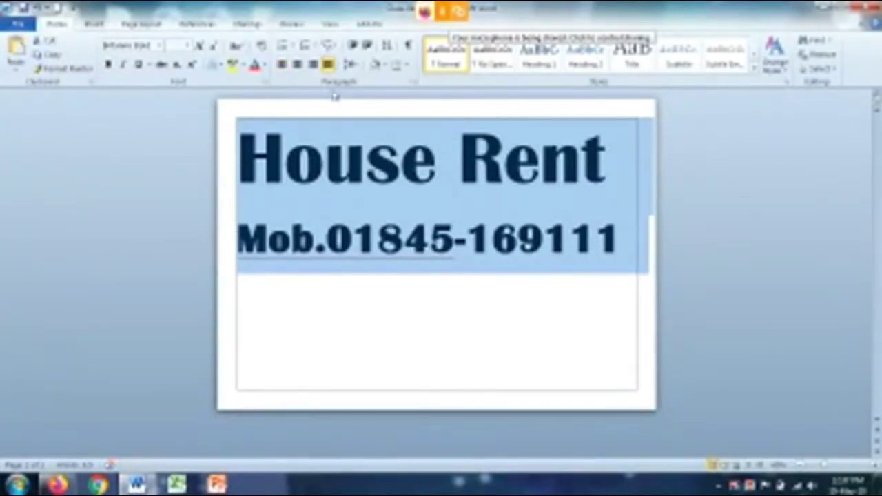
left_click(297, 65)
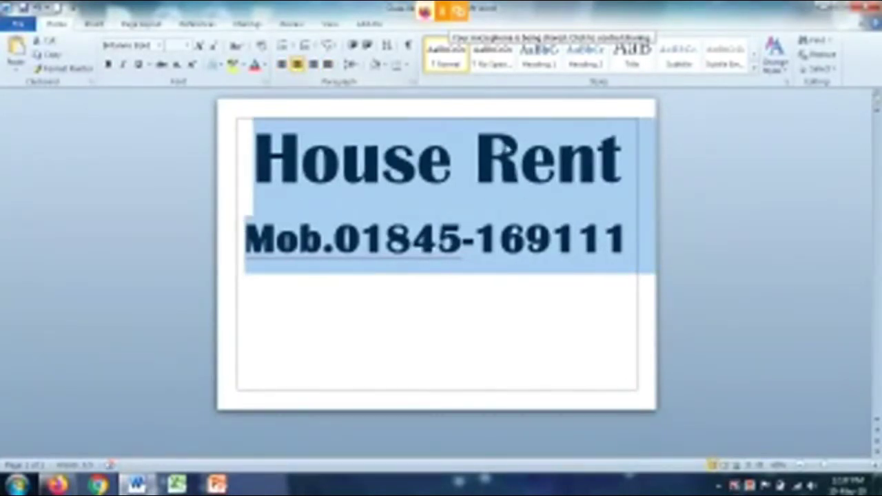
left_click(457, 156)
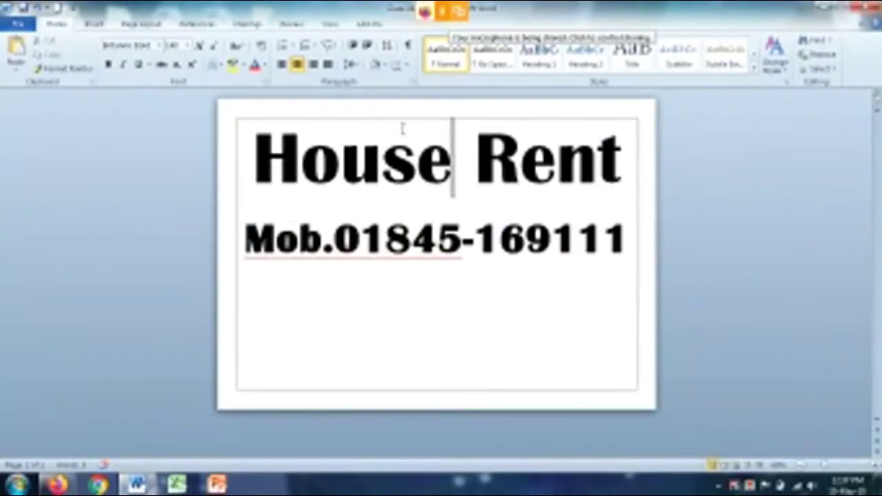
left_click_drag(624, 237, 253, 138)
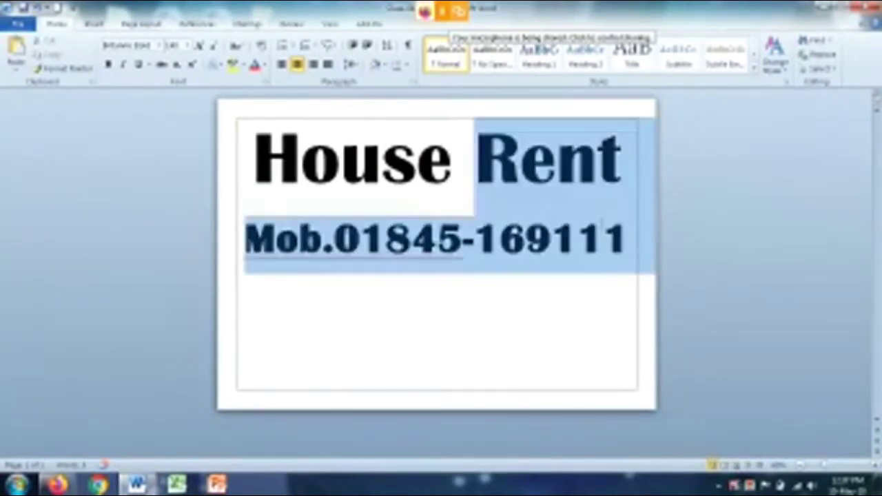
left_click(313, 64)
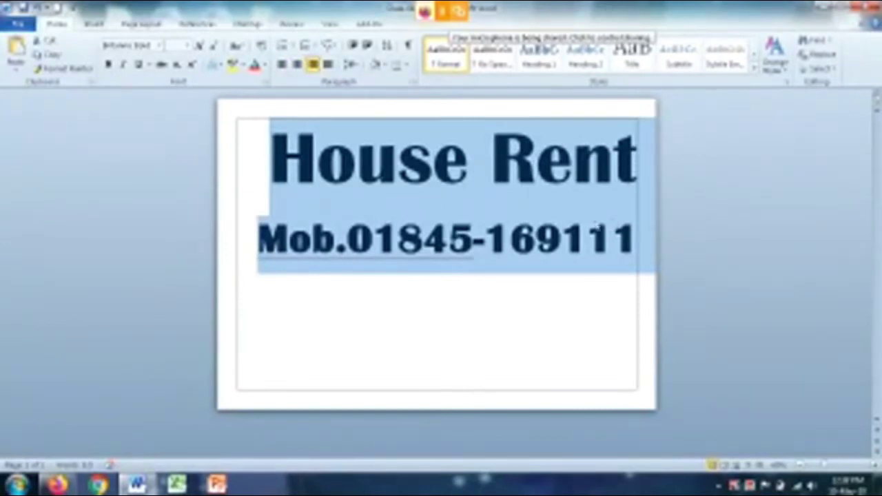
left_click(297, 65)
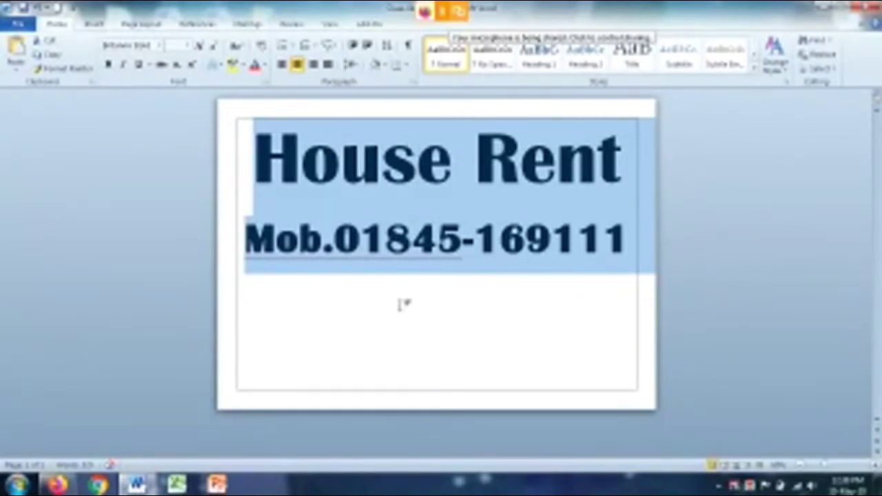
left_click(314, 67)
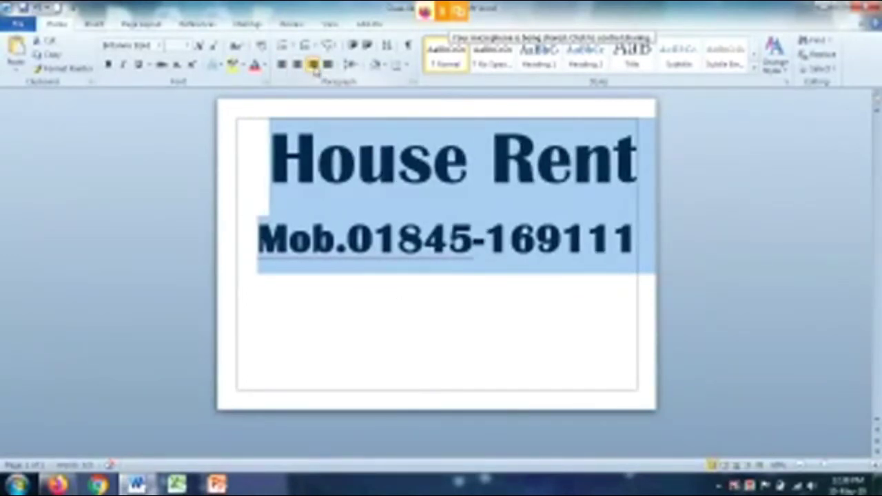
left_click(282, 65)
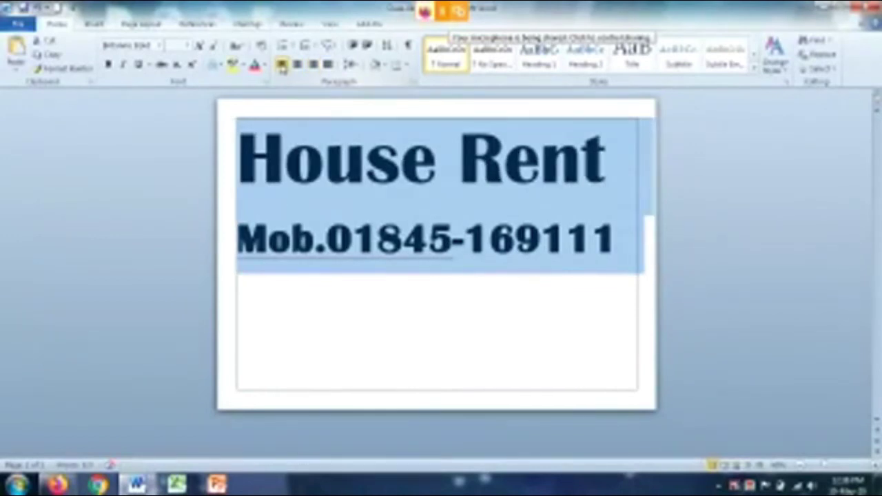
left_click(297, 65)
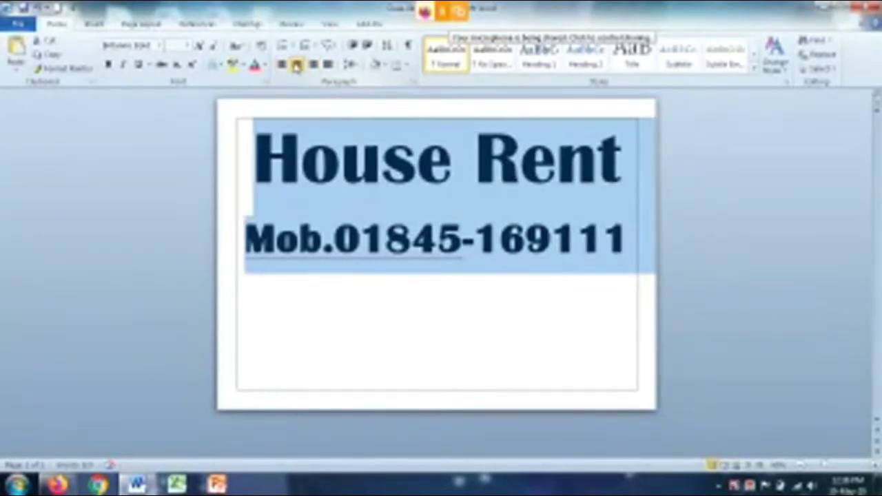
left_click(329, 65)
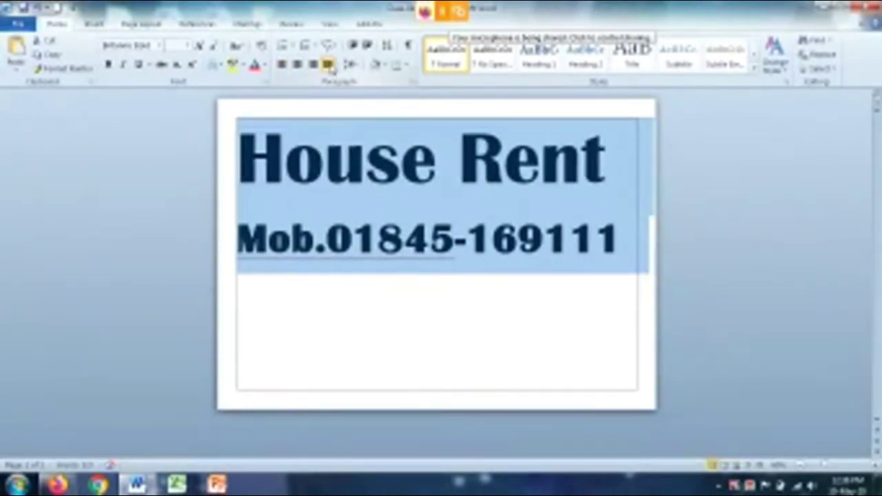
left_click(329, 65)
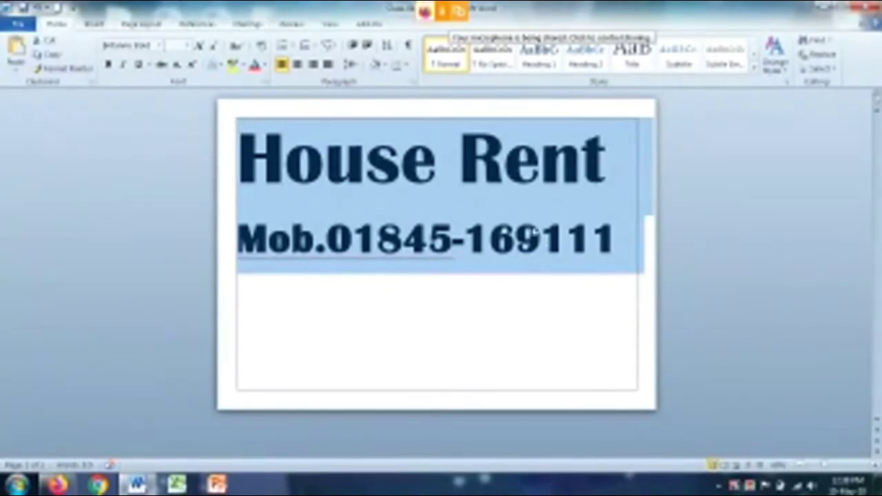
- Select all the sign text and change its font to Kozuka Gothic
left_click(497, 245)
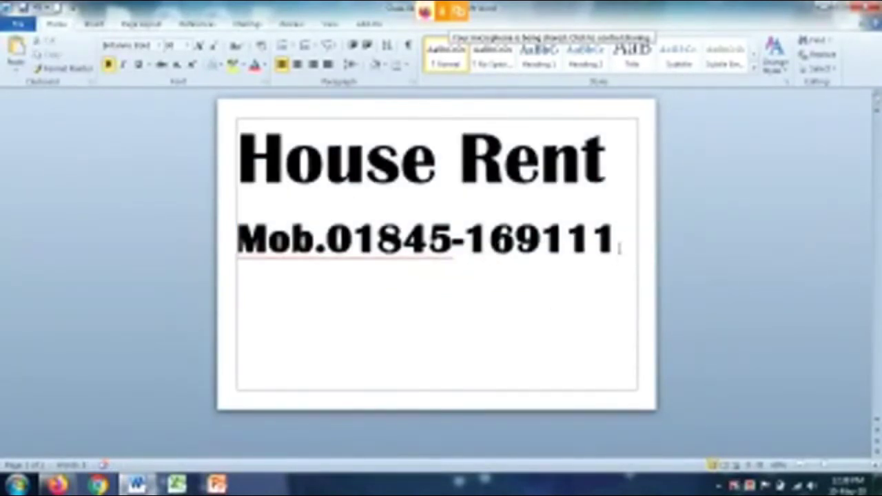
left_click(620, 241)
key("ctrl+a")
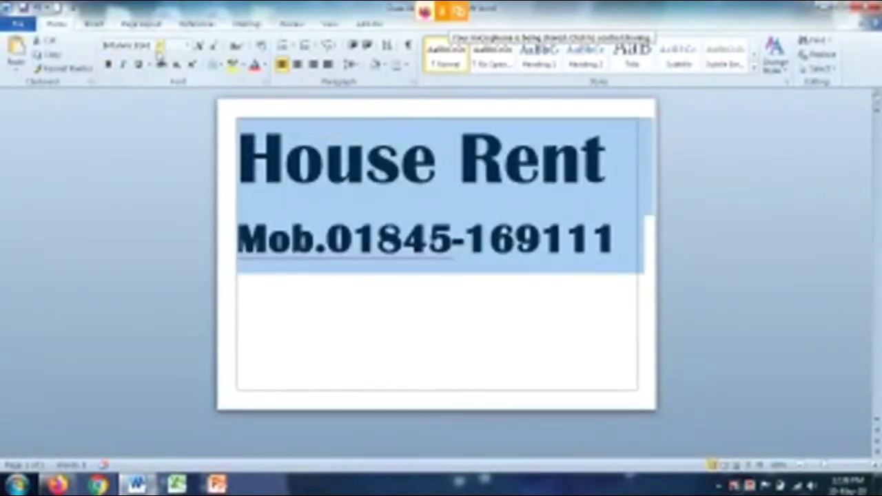
left_click(159, 45)
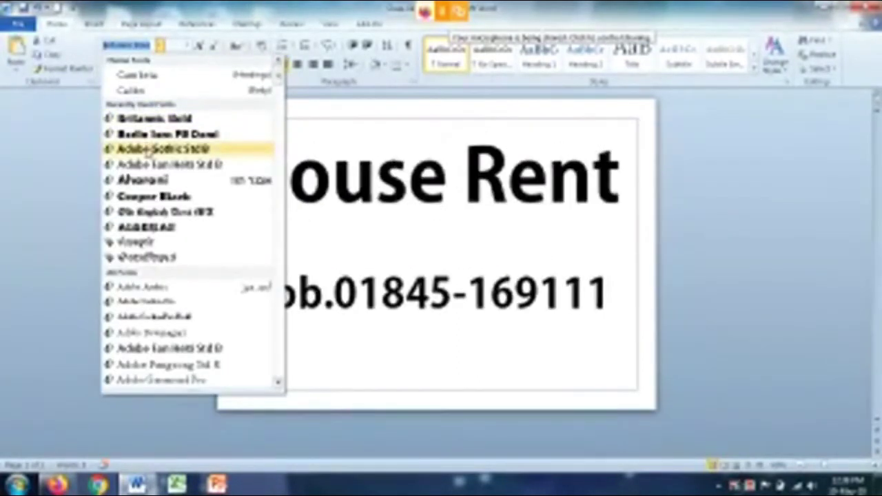
scroll(147, 155, "down", 5)
scroll(146, 162, "down", 5)
scroll(145, 169, "down", 5)
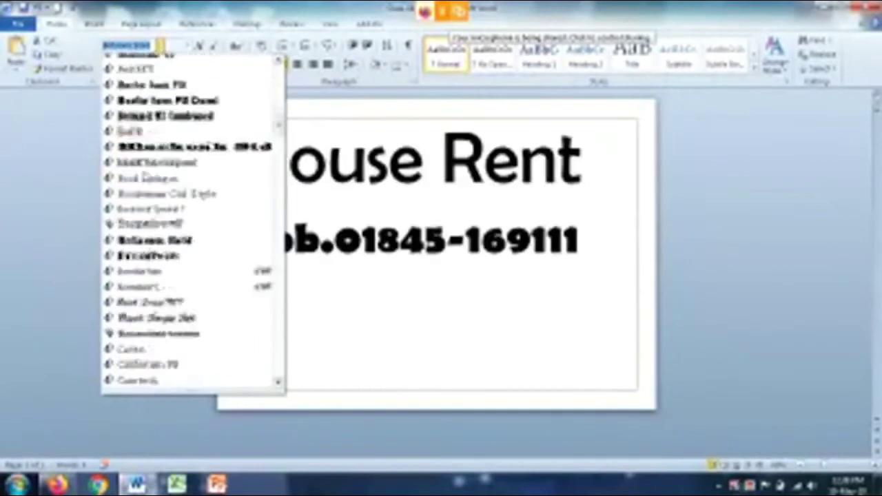
scroll(145, 178, "down", 5)
scroll(147, 178, "down", 5)
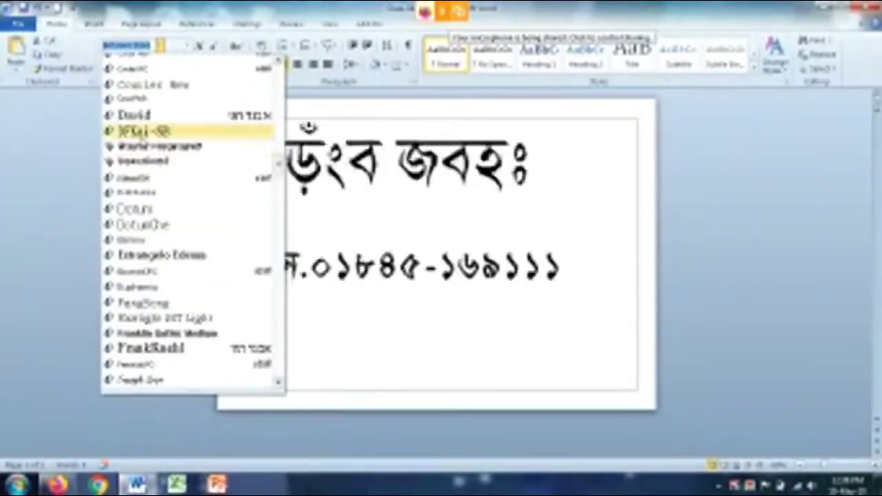
scroll(141, 135, "down", 1)
scroll(141, 142, "down", 3)
scroll(142, 145, "down", 3)
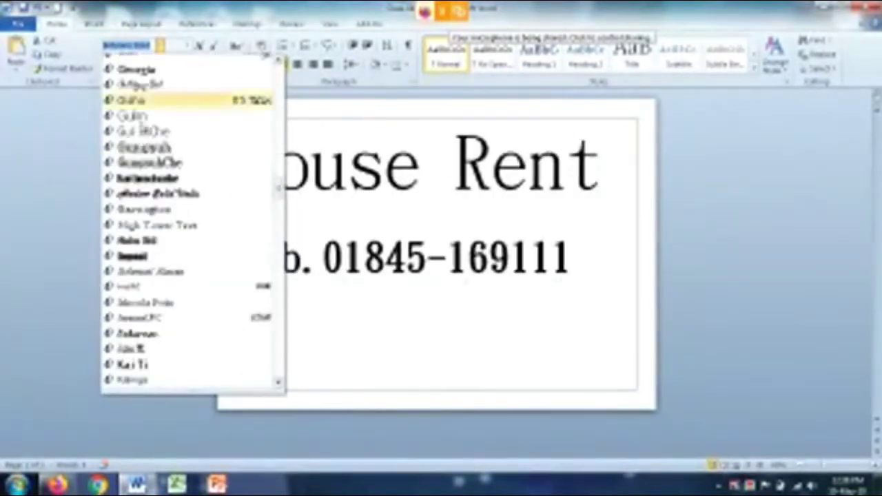
scroll(166, 183, "down", 5)
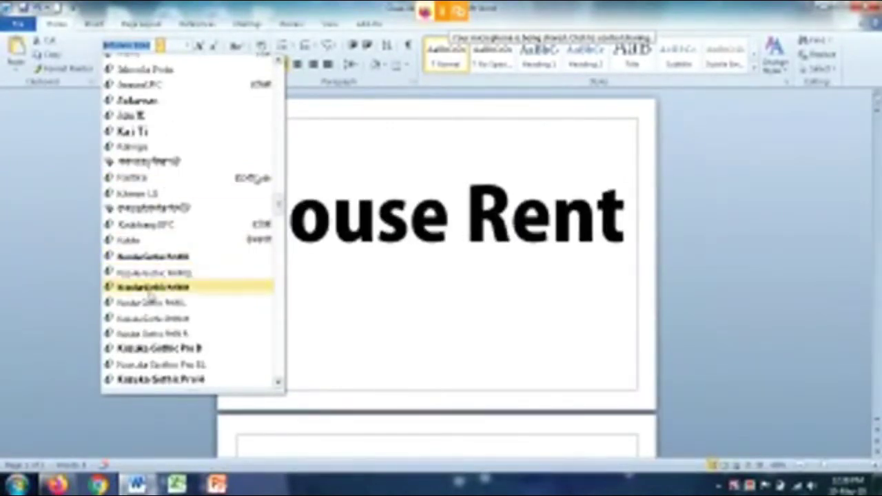
left_click(150, 286)
scroll(287, 311, "down", 2)
scroll(289, 313, "down", 1)
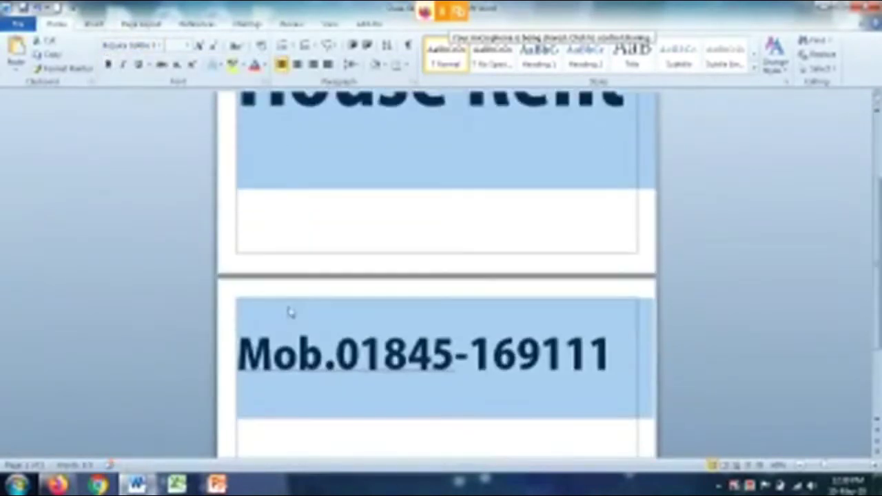
scroll(301, 296, "up", 2)
- Select all the text and remove the space after each paragraph
left_click(355, 258)
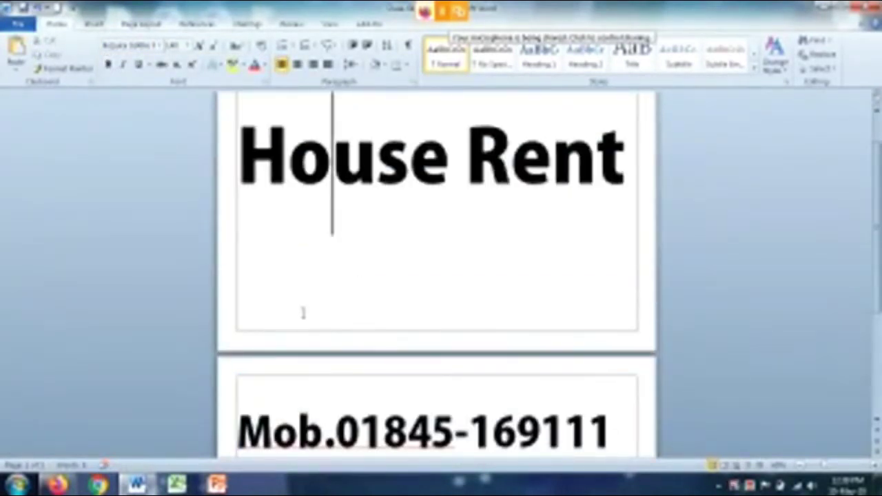
key("ctrl+a")
scroll(437, 276, "up", 1)
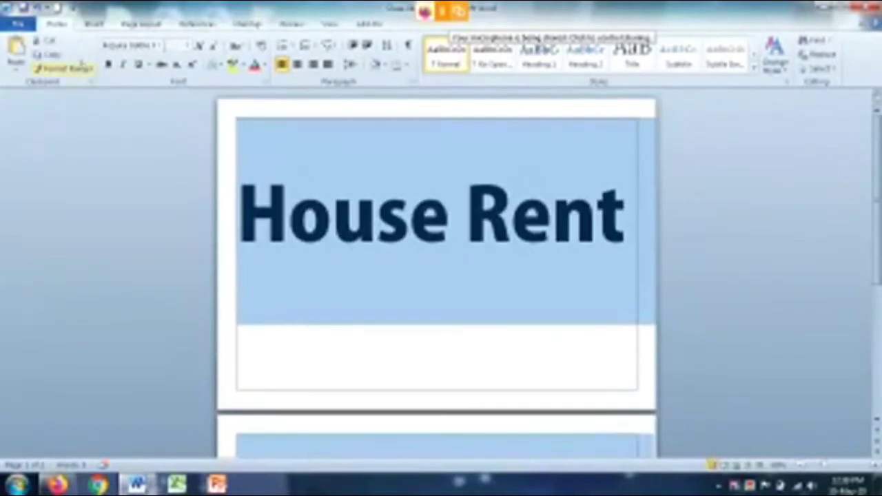
left_click(352, 64)
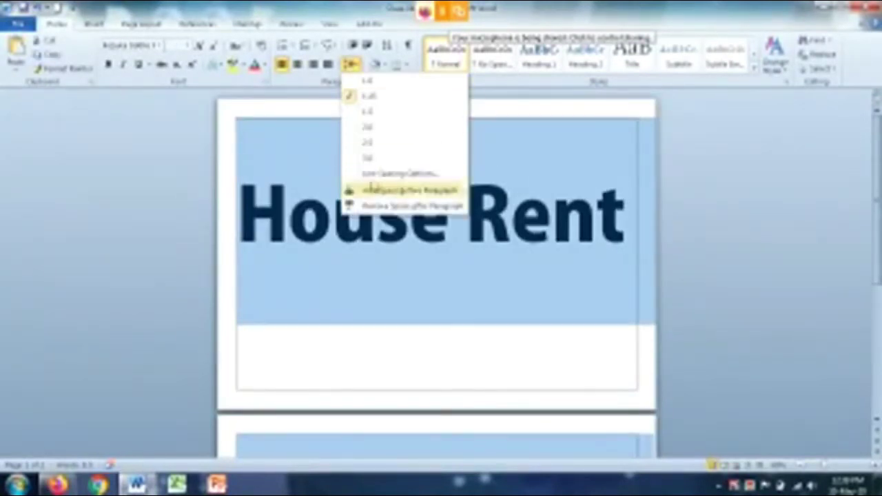
left_click(386, 205)
scroll(427, 262, "down", 2)
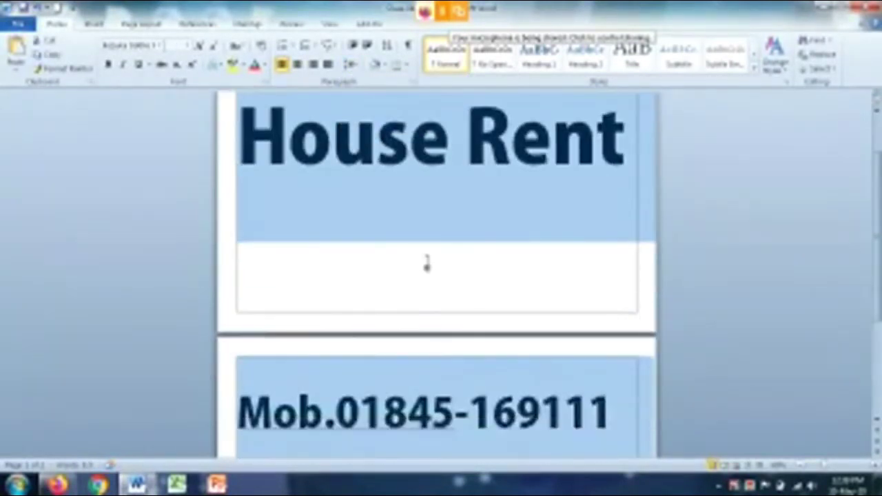
scroll(428, 266, "down", 2)
scroll(428, 265, "up", 2)
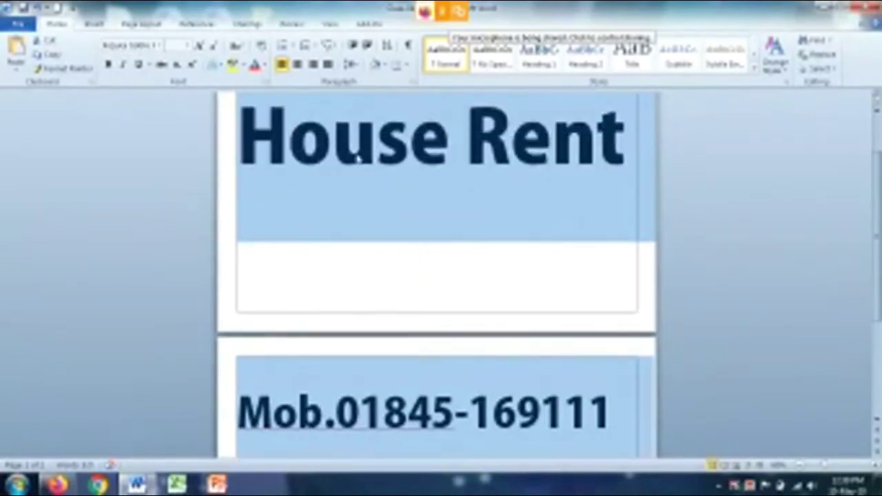
- Change the font of all the sign text to Britannic Bold
left_click(160, 45)
scroll(149, 323, "down", 5)
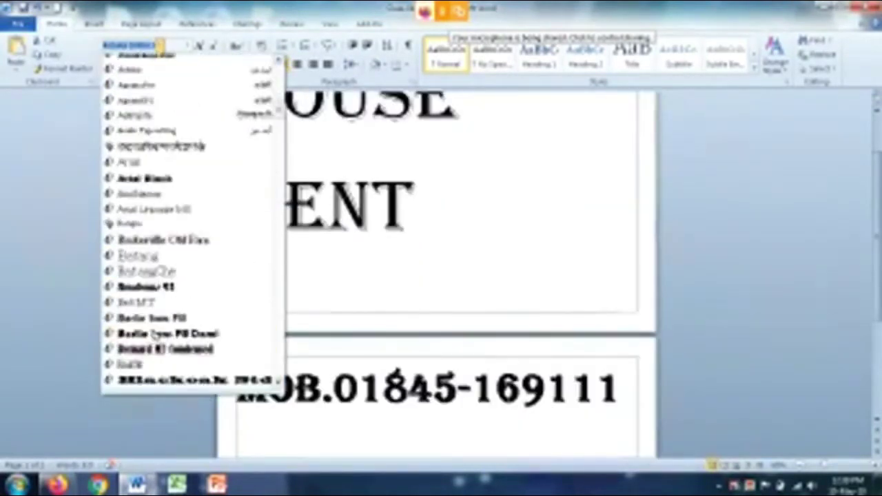
scroll(155, 335, "down", 5)
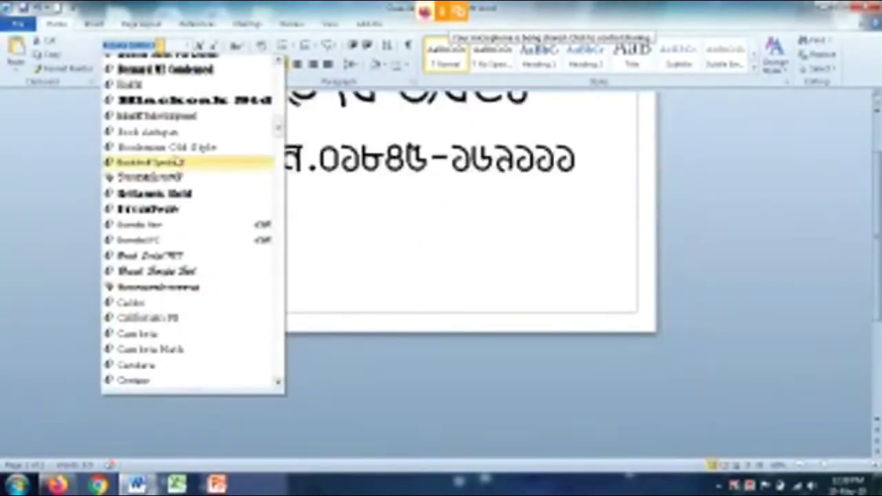
left_click(193, 196)
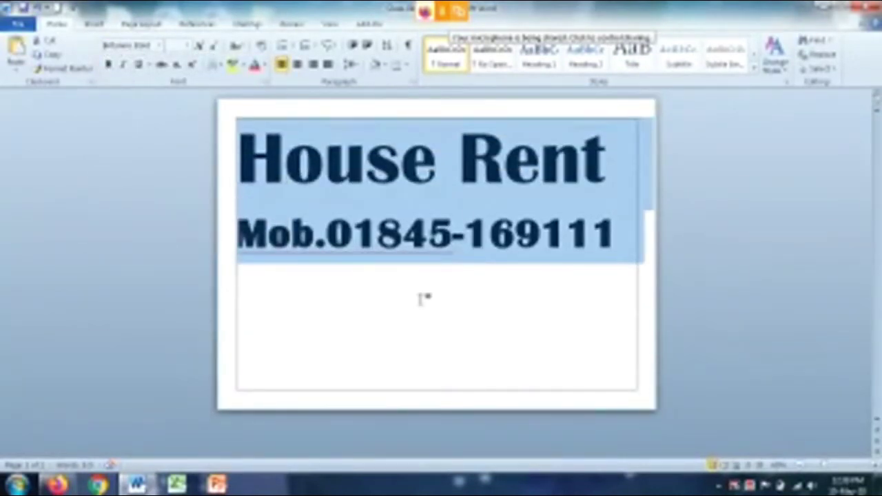
- Select the House Rent and phone lines and make them red
left_click(449, 305)
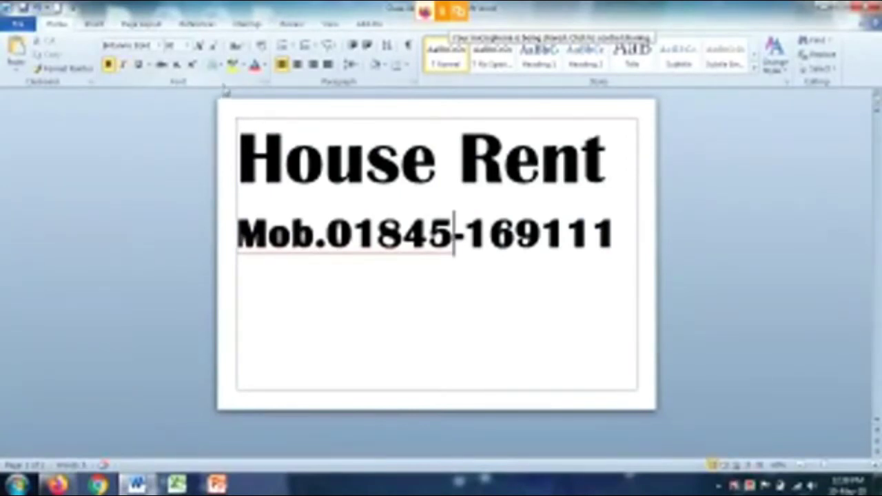
left_click_drag(618, 233, 207, 162)
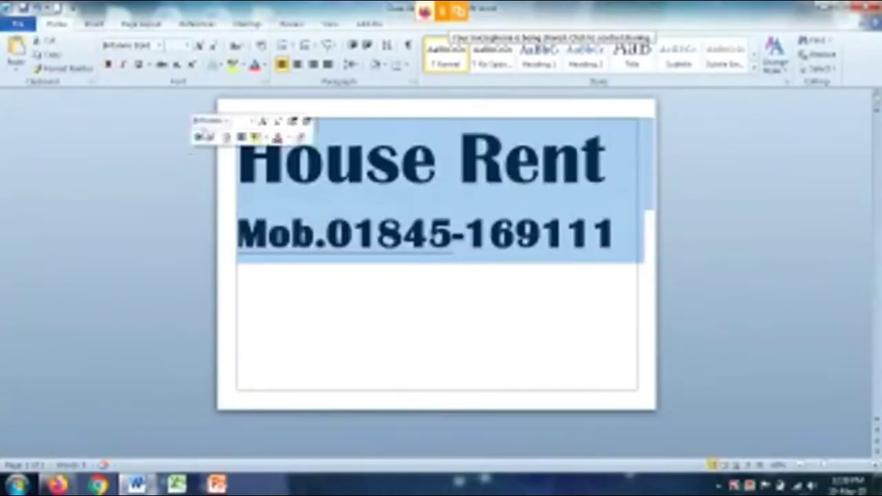
left_click(265, 65)
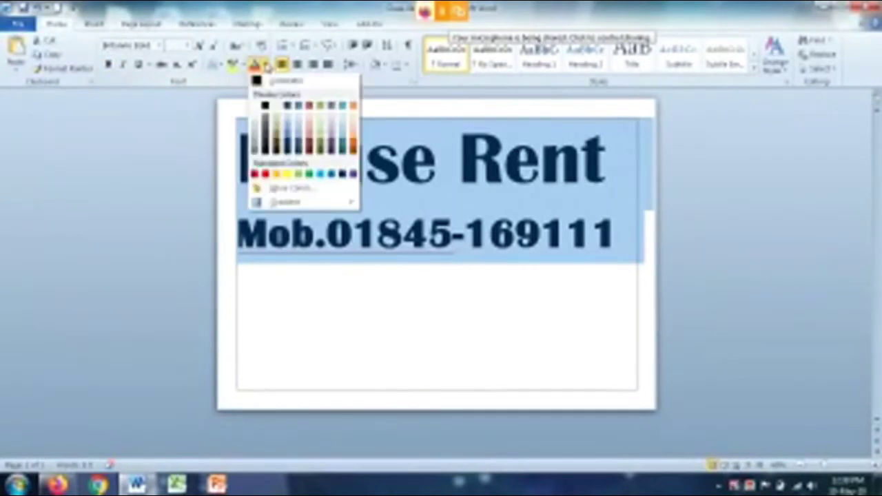
left_click(265, 174)
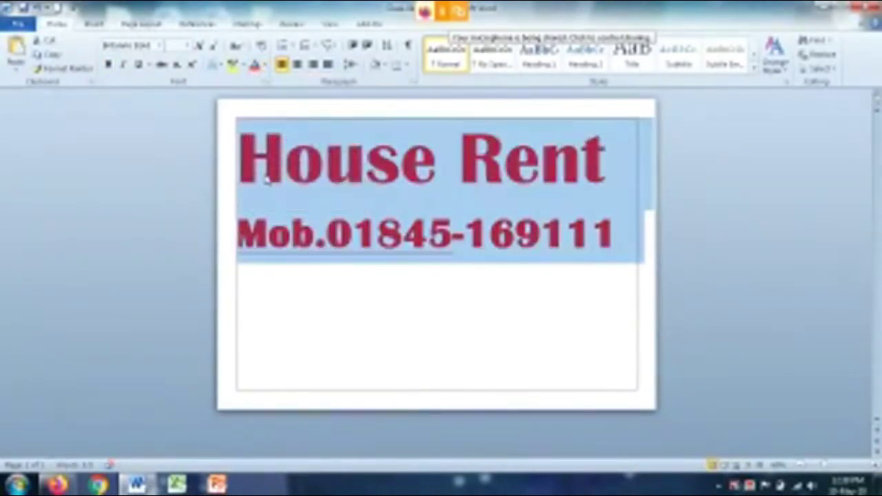
- Add a reflection text effect beneath the lines and centre them
left_click(217, 64)
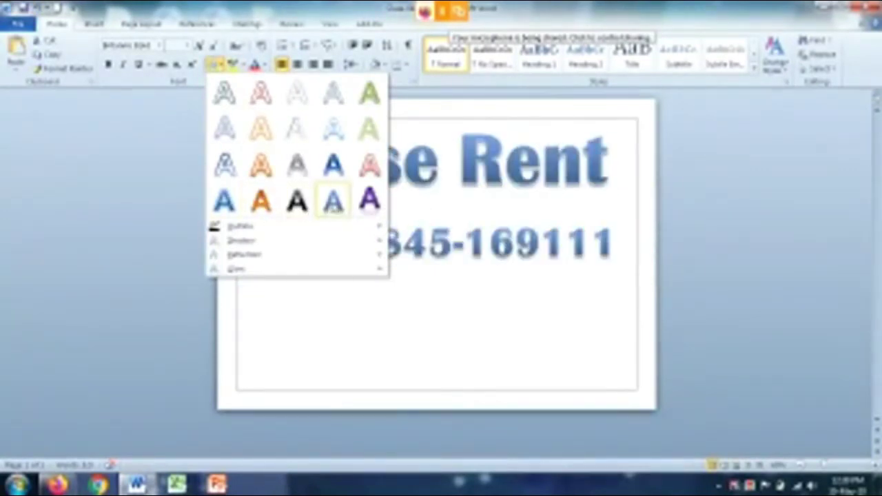
mouse_move(340, 232)
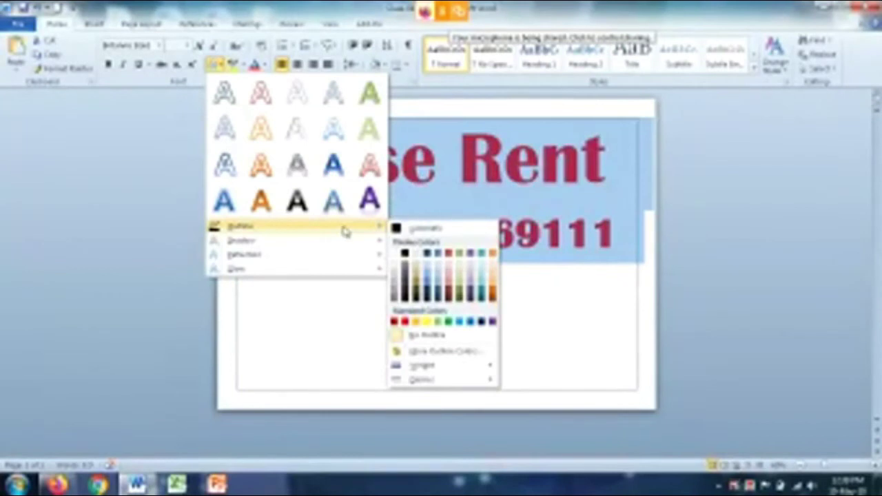
mouse_move(331, 255)
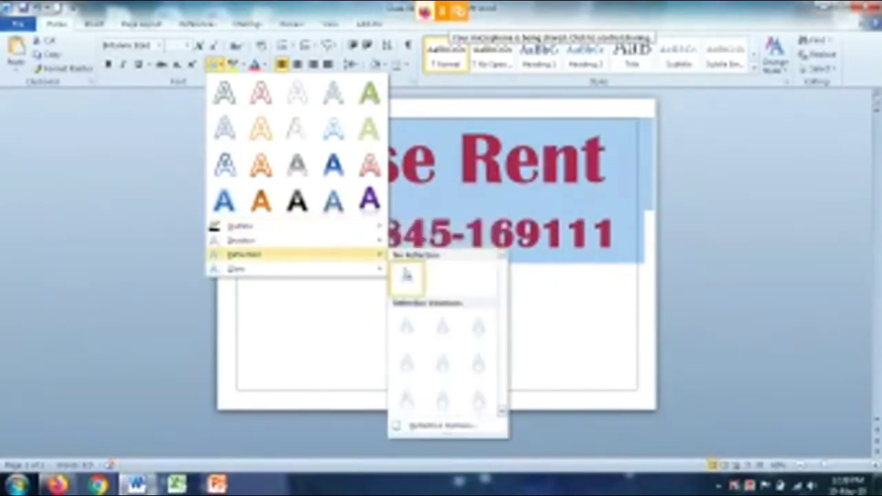
left_click(412, 324)
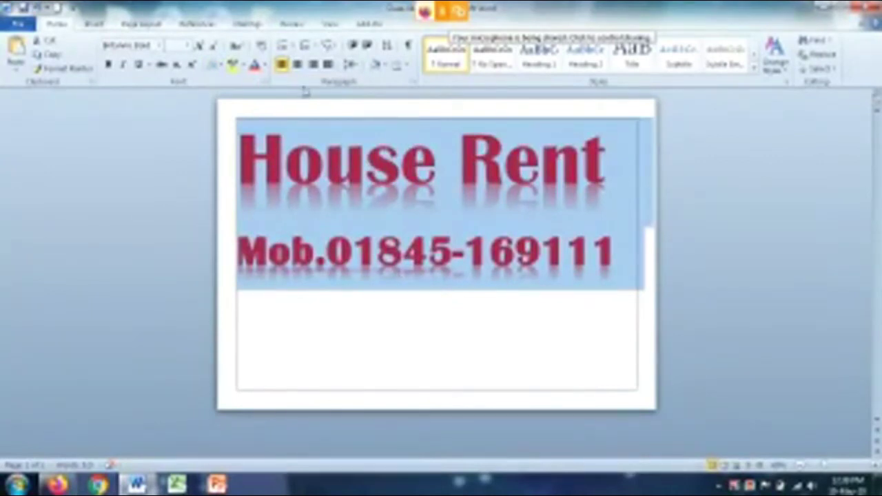
left_click(298, 64)
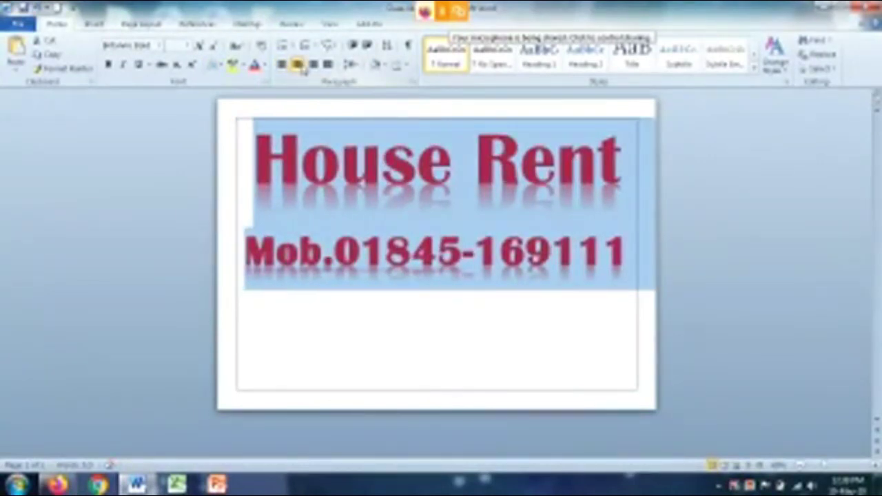
- Switch the reflection to a fuller variation
left_click(220, 66)
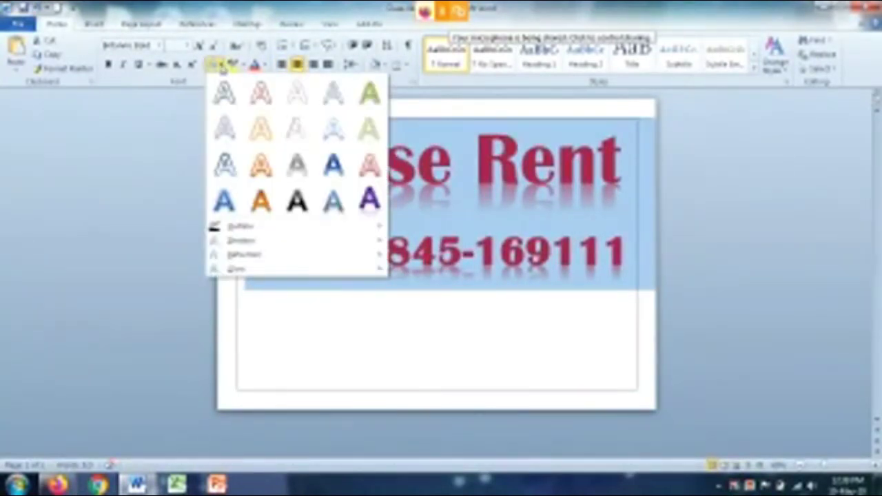
mouse_move(266, 262)
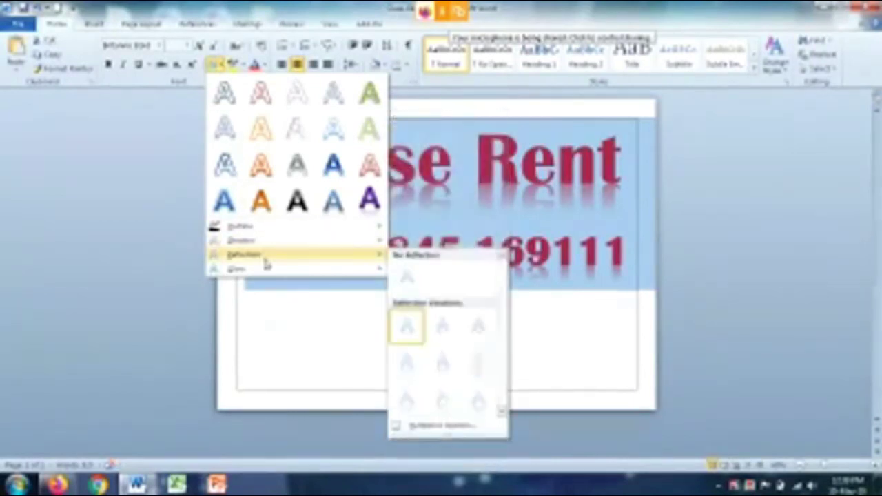
left_click(444, 363)
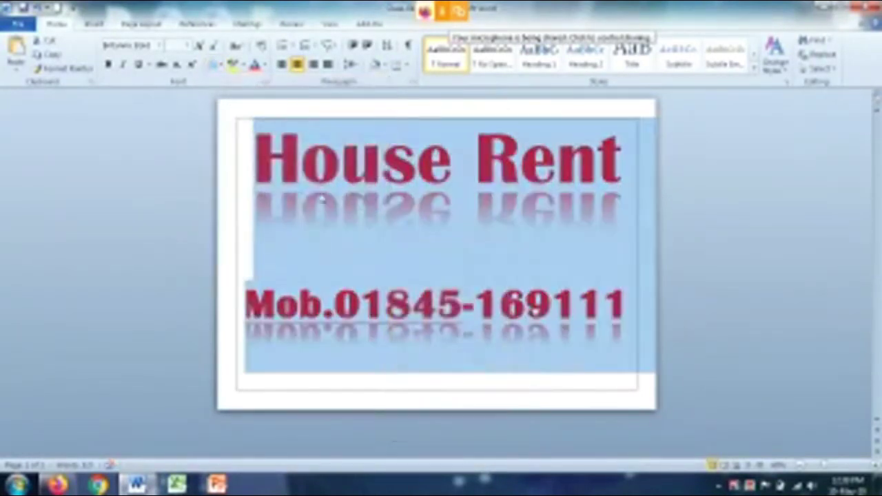
left_click(522, 231)
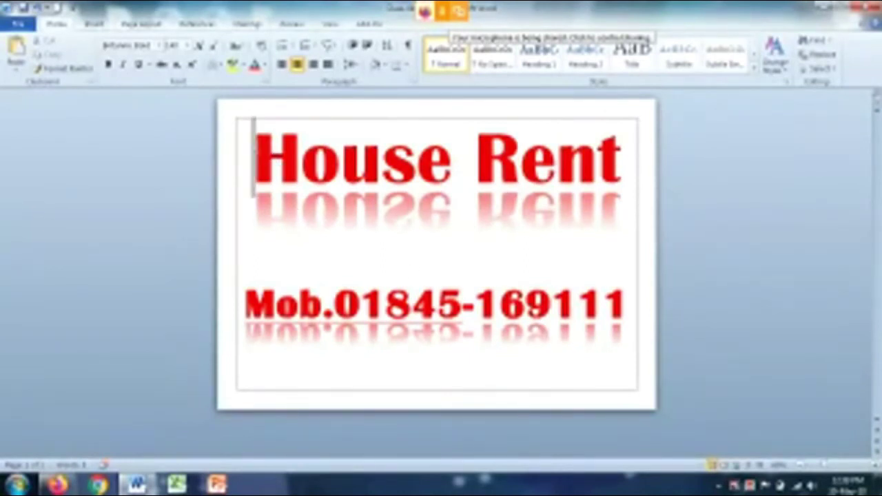
- Give both red sign lines a grey glow effect around the letters
left_click_drag(252, 127, 581, 343)
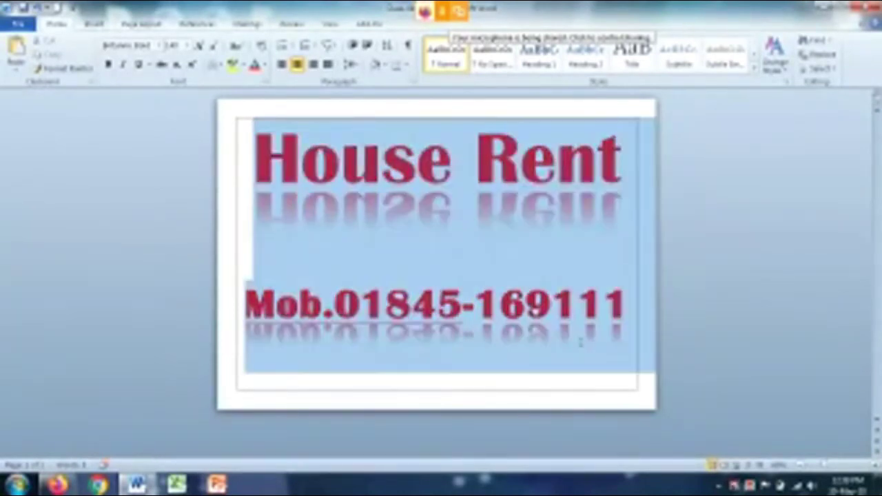
left_click(218, 67)
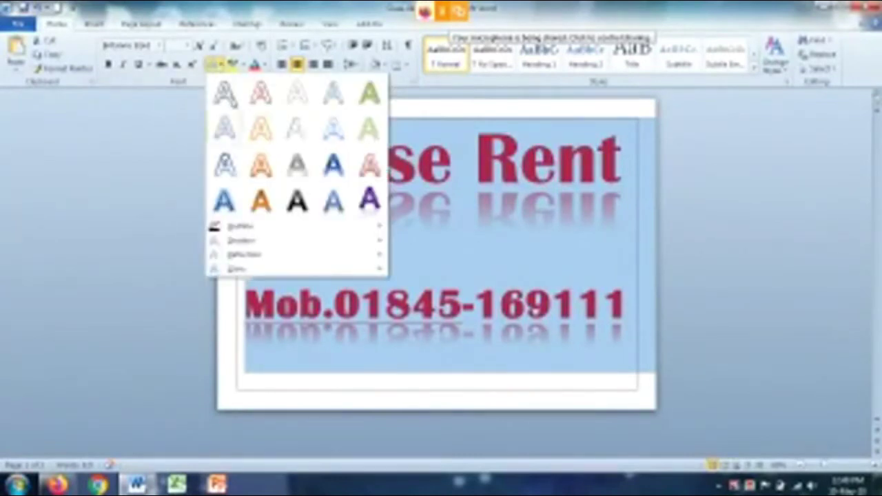
mouse_move(251, 229)
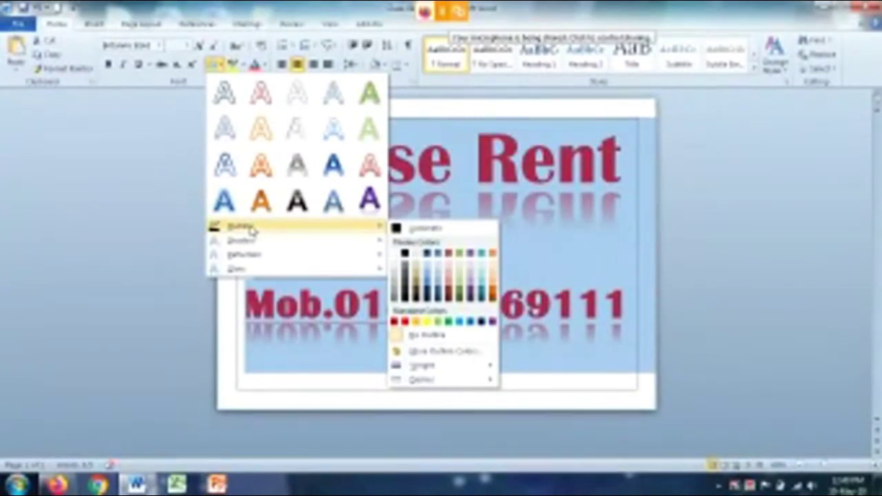
mouse_move(235, 268)
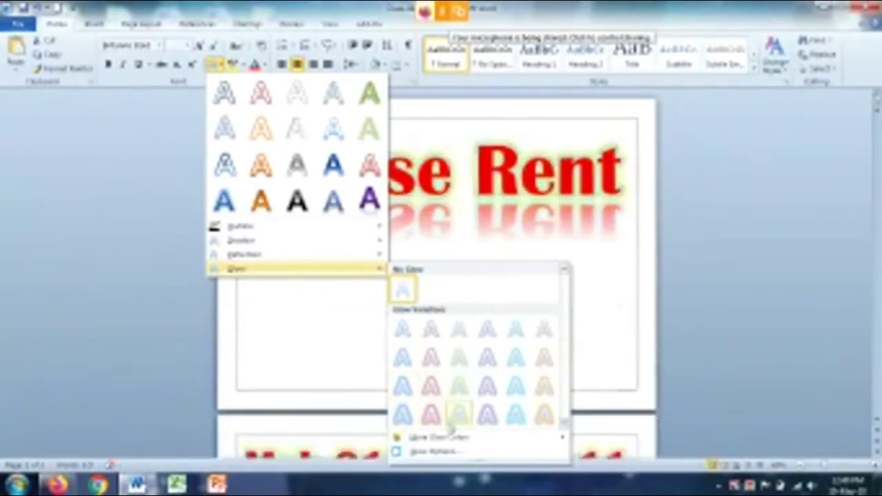
mouse_move(455, 438)
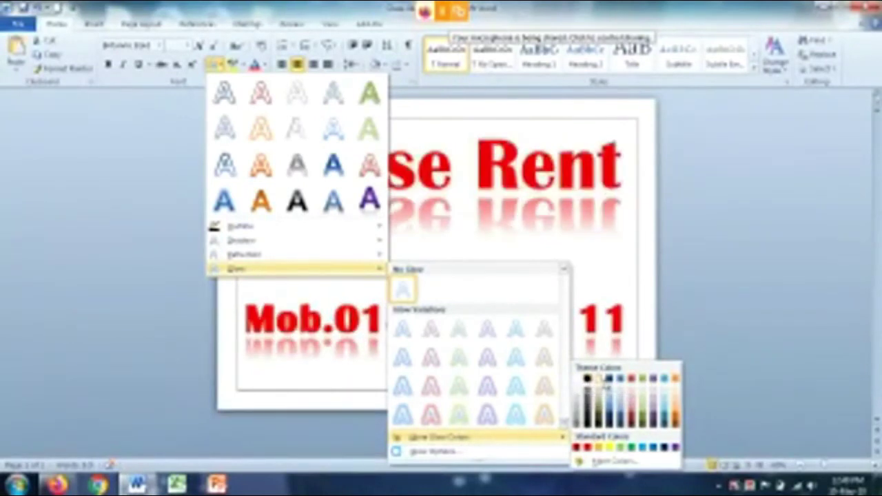
left_click(587, 384)
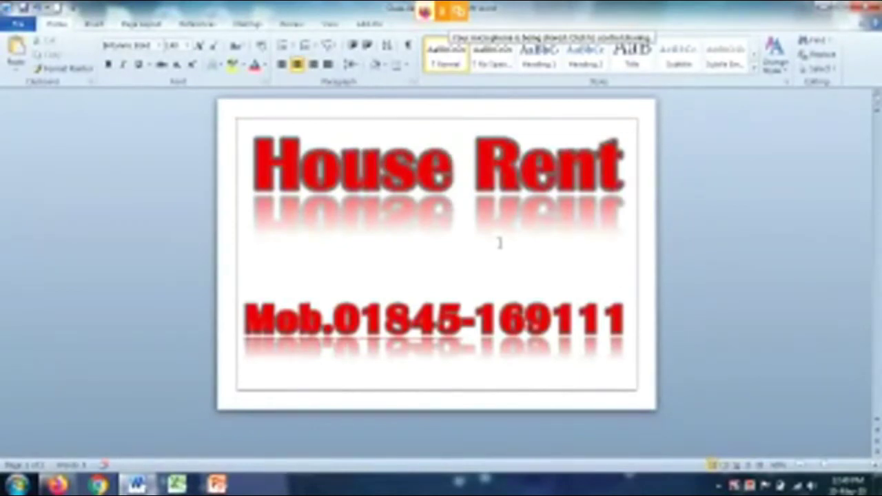
left_click_drag(628, 318, 240, 197)
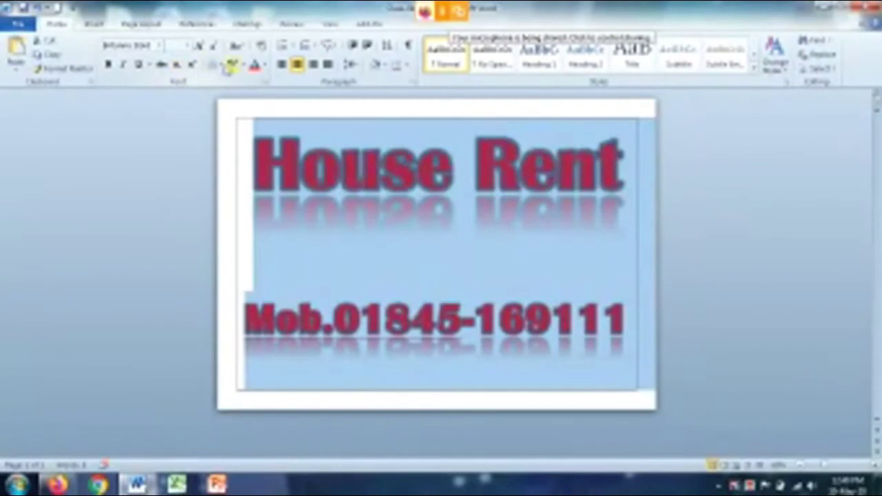
- Clear all formatting from the sign text and give it a large font size
left_click(262, 46)
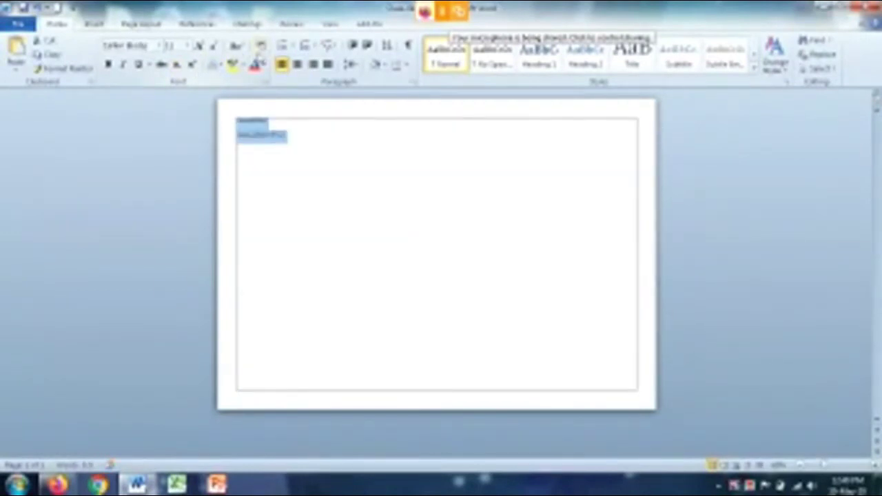
left_click(186, 45)
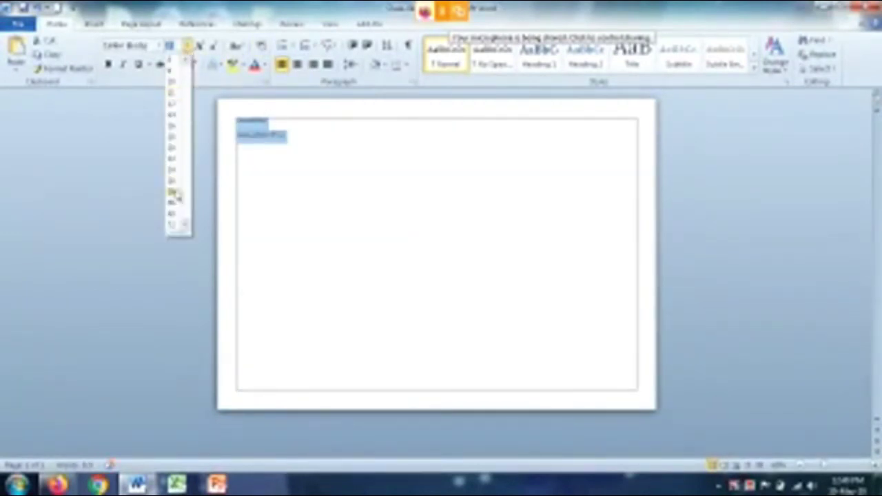
left_click(176, 225)
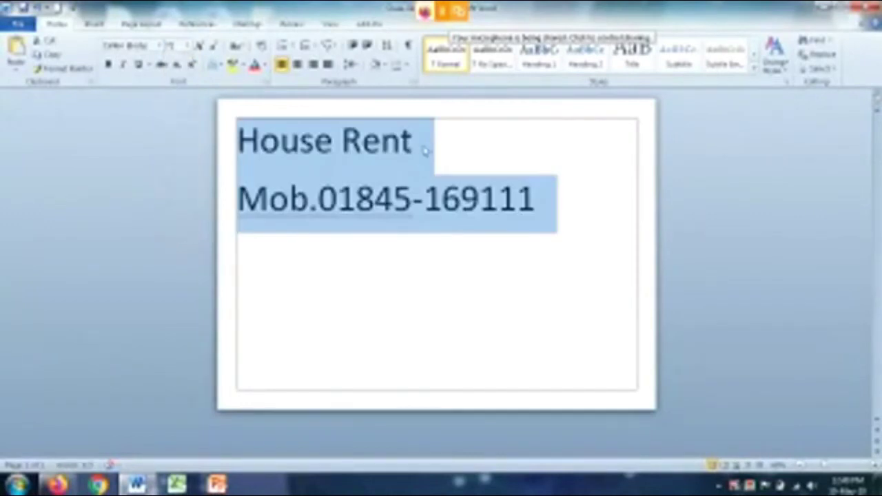
- Enlarge House Rent three size steps and the phone line two steps, making the phone line bold
left_click_drag(431, 149, 160, 118)
key("ctrl+shift+period")
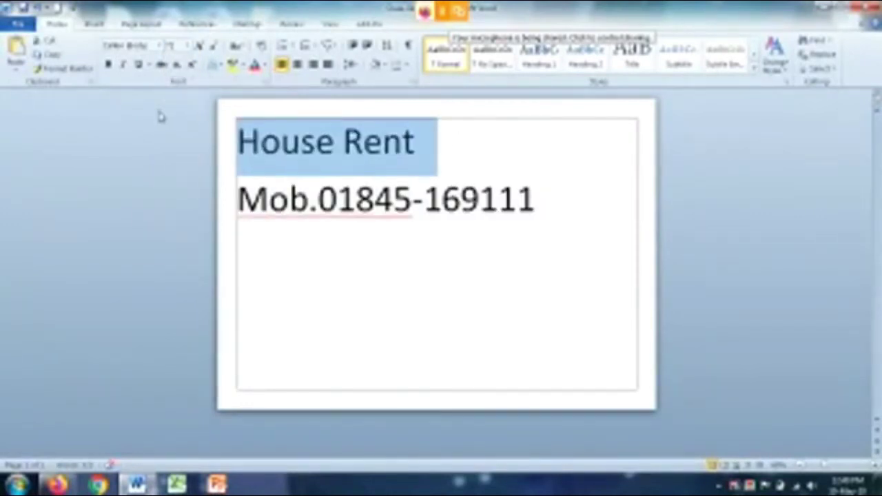
key("ctrl+shift+period")
key("ctrl+shift+period")
key("ctrl+shift+period")
key("ctrl+shift+period")
key("ctrl+shift+period")
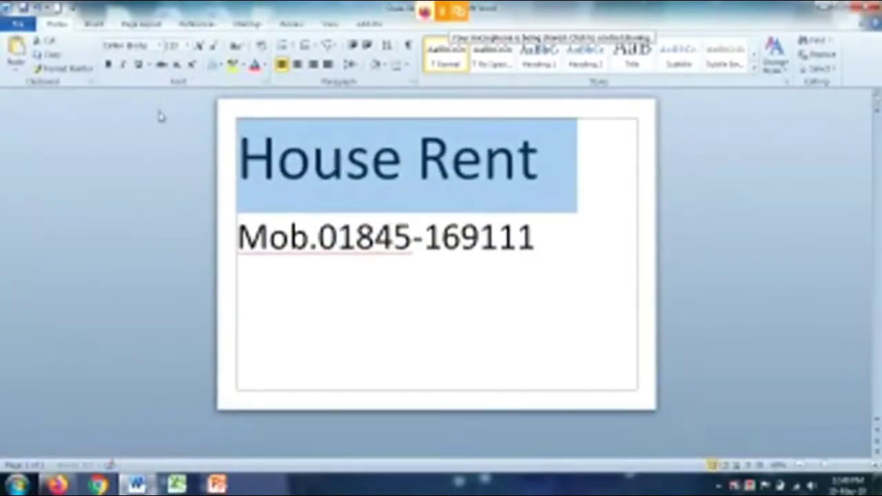
key("ctrl+shift+period")
key("ctrl+shift+period")
key("ctrl+shift+period")
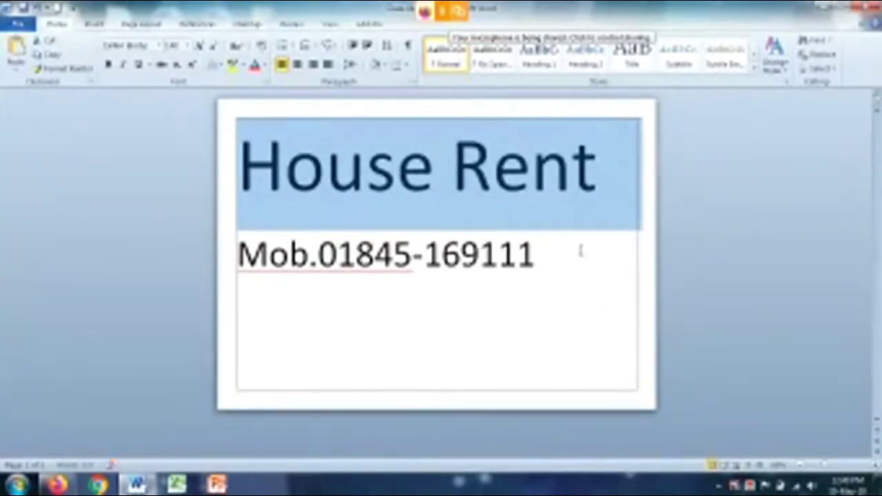
left_click(581, 250, "shift")
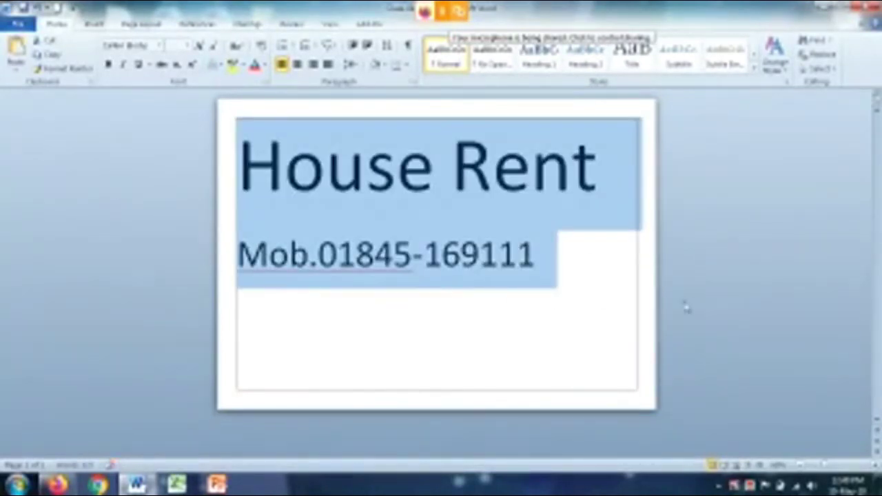
left_click_drag(555, 256, 178, 251)
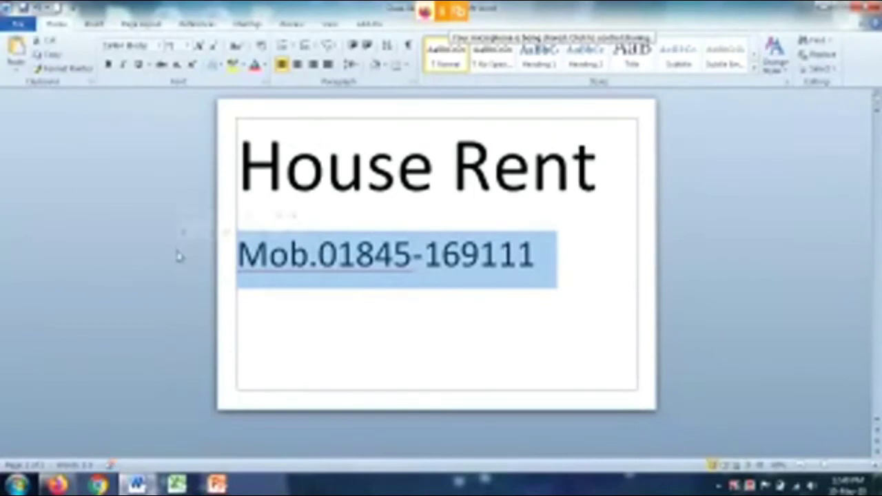
key("ctrl+shift+period")
key("ctrl+shift+period")
key("ctrl+shift+period")
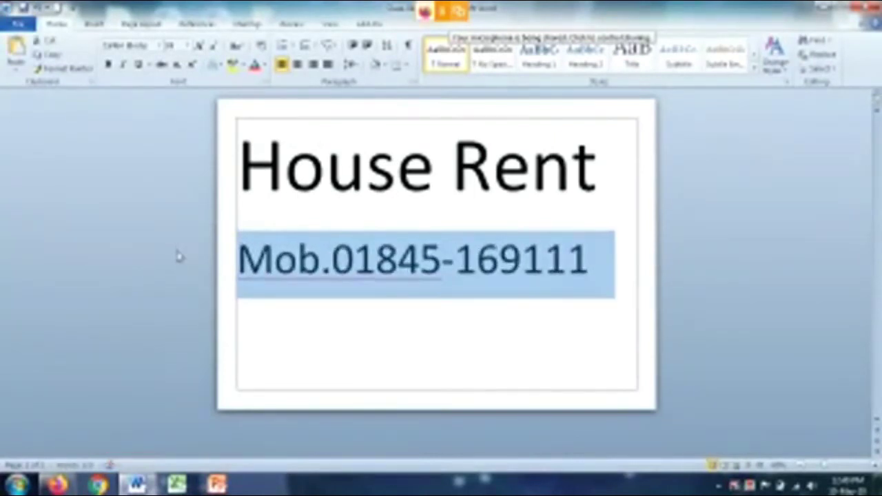
key("ctrl+shift+period")
key("ctrl+shift+period")
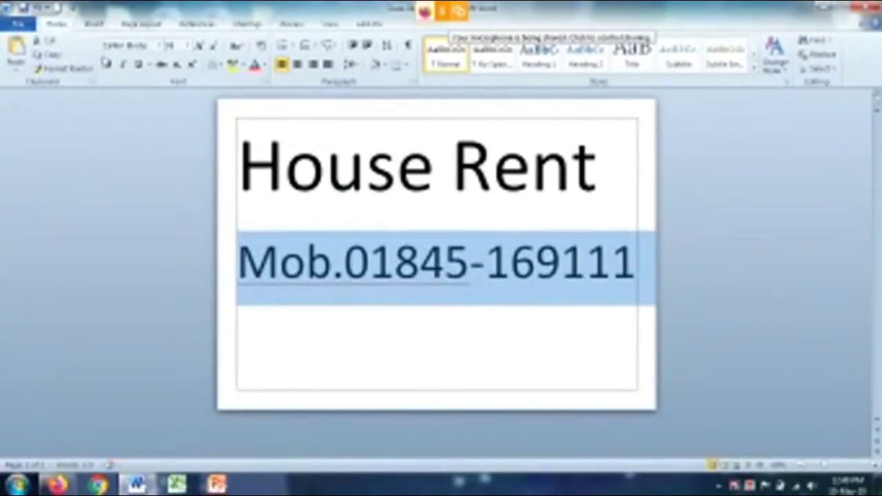
left_click(108, 64)
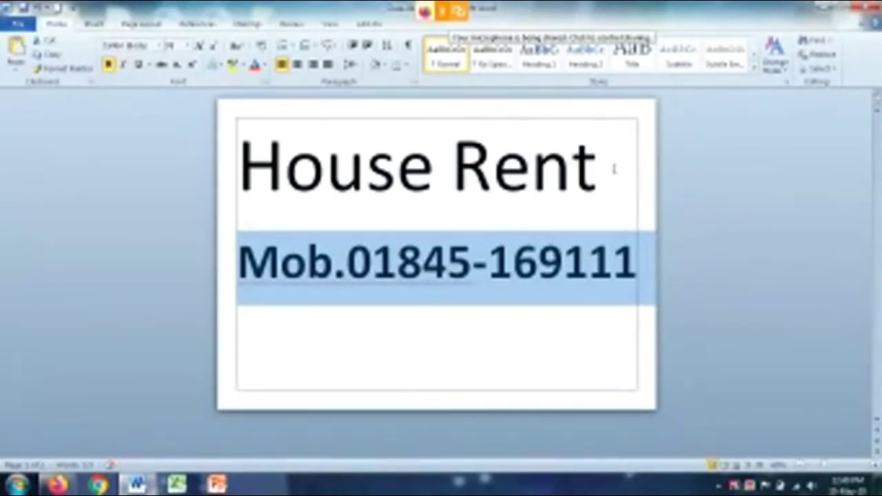
- Make the House Rent heading bold and enlarge it three more points
left_click_drag(614, 168, 231, 162)
left_click(109, 65)
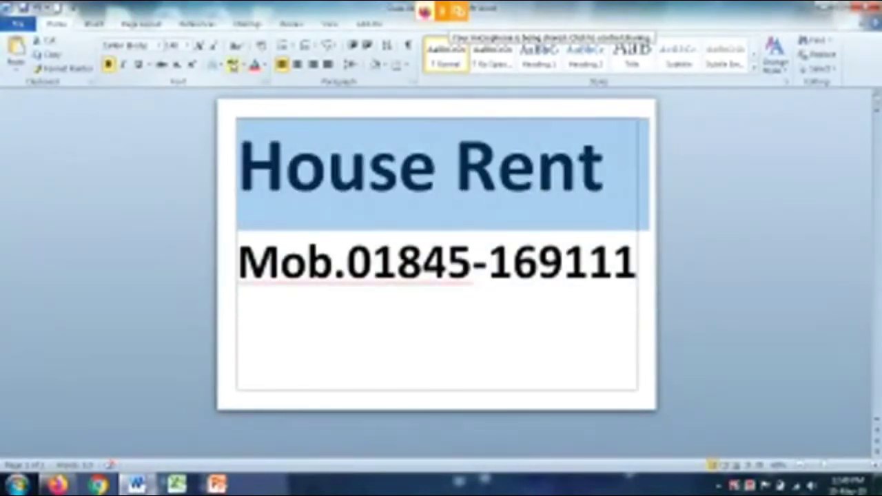
key("ctrl+bracketright")
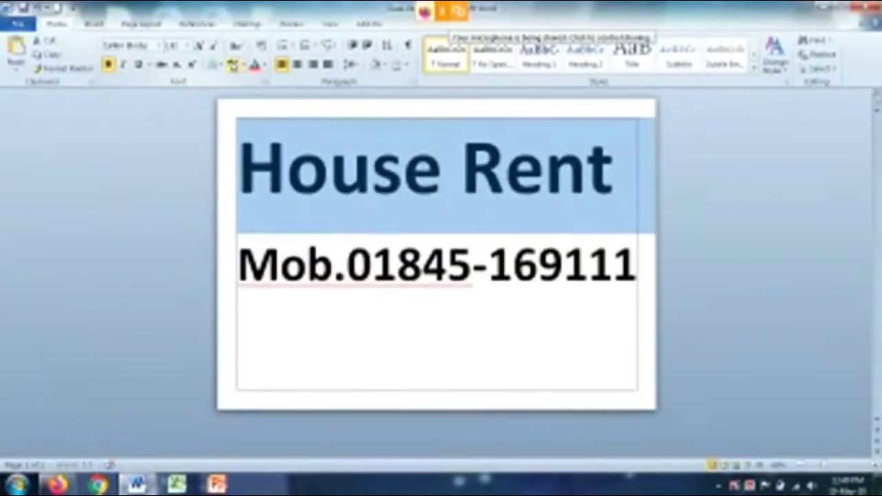
key("ctrl+bracketright")
key("ctrl+bracketright")
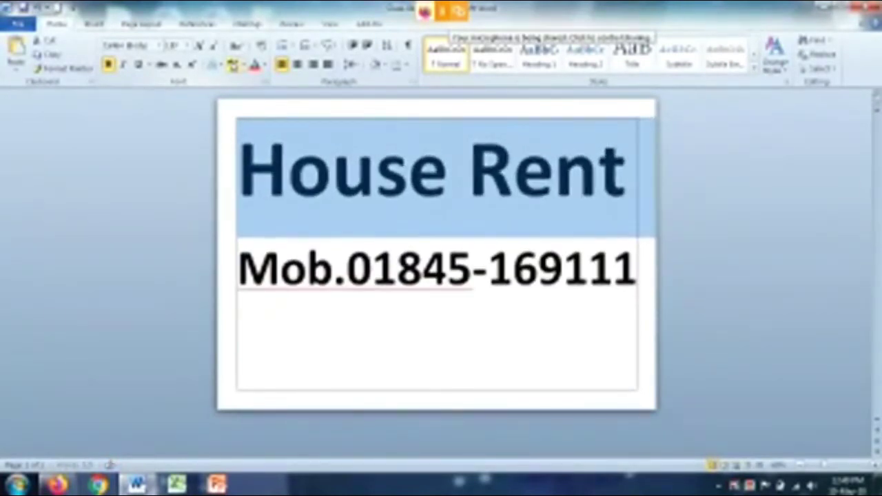
key("ctrl+bracketright")
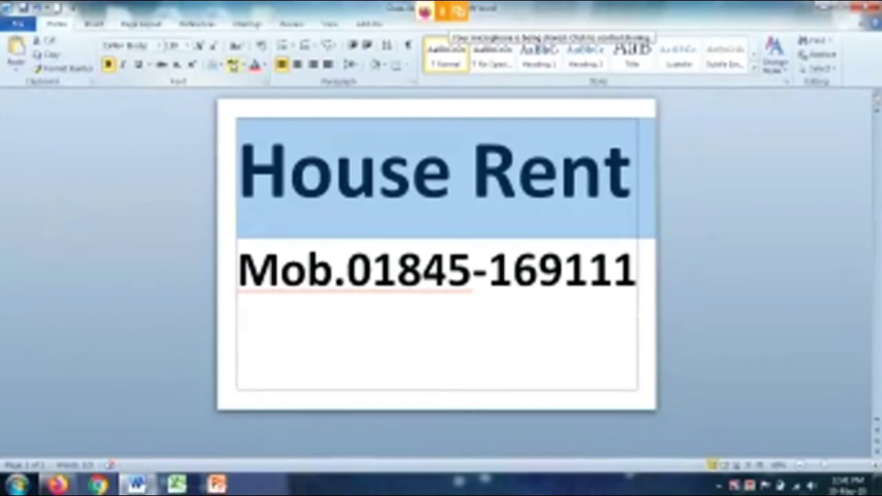
left_click(406, 359)
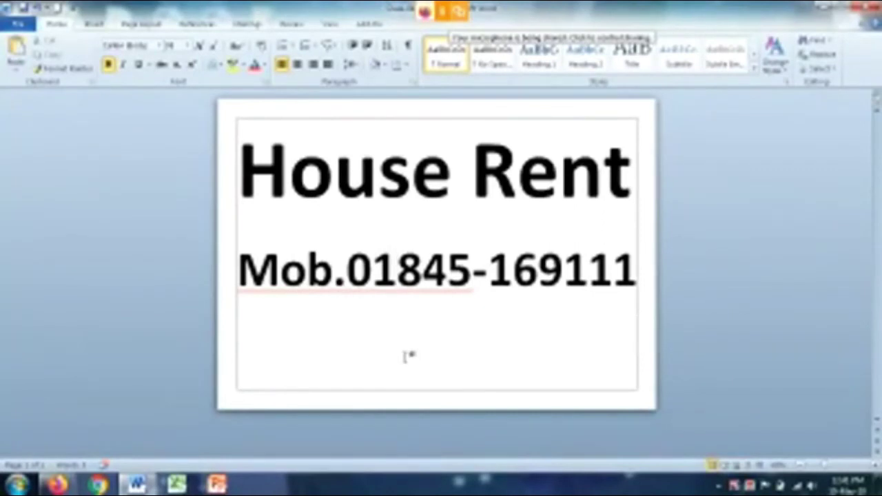
- Set custom page margins of 0.2" on all sides in Page Setup
left_click(131, 29)
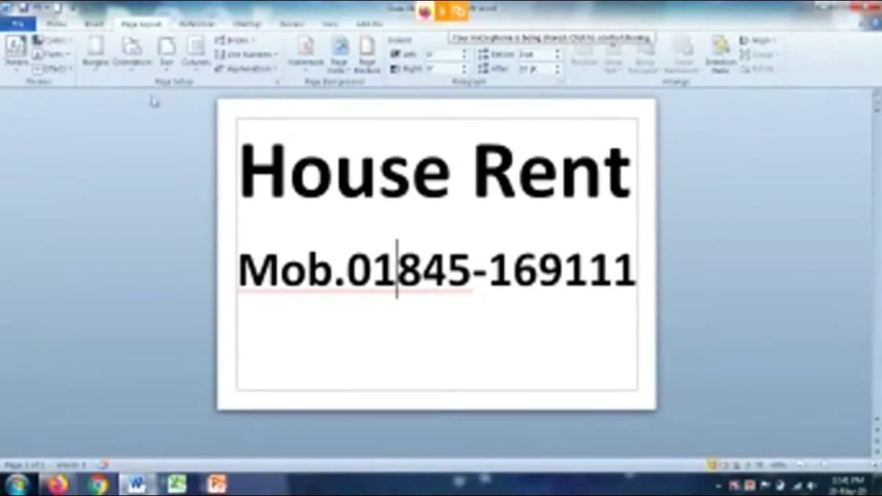
left_click(99, 75)
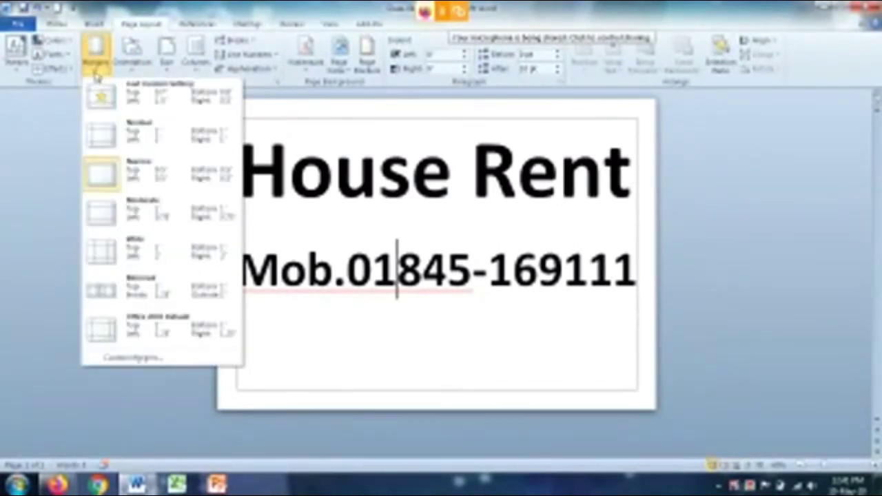
left_click(147, 359)
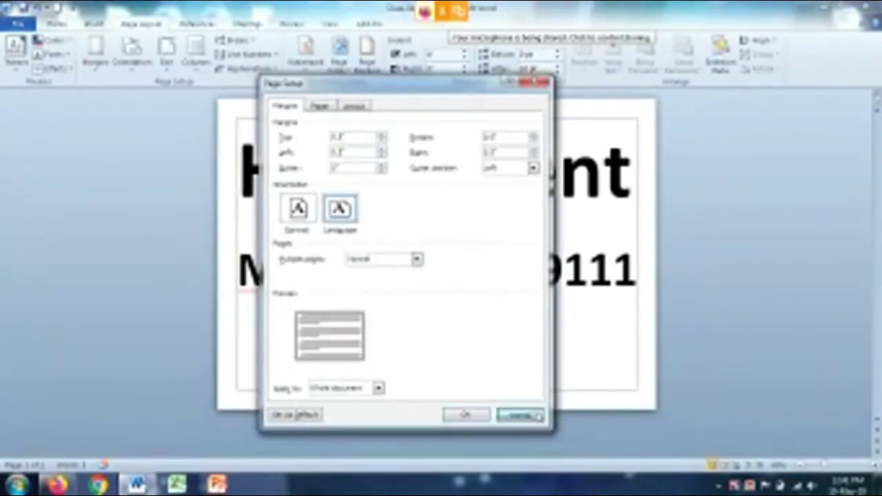
left_click(520, 415)
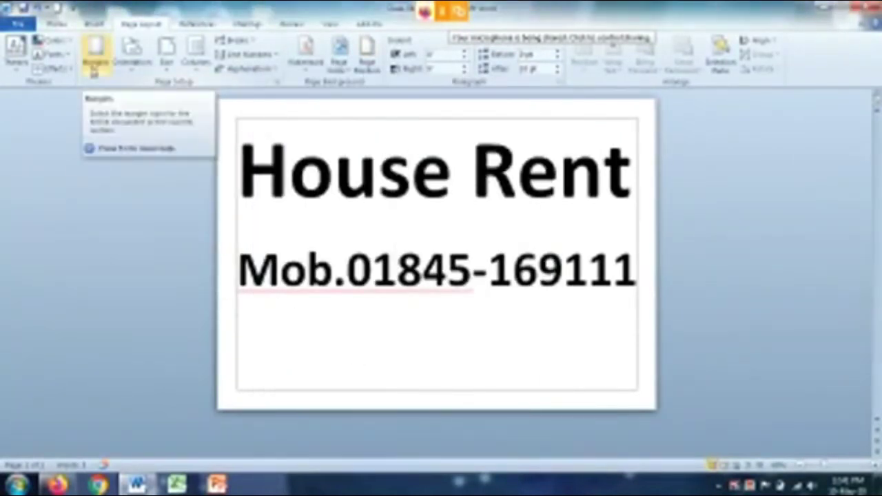
left_click(95, 69)
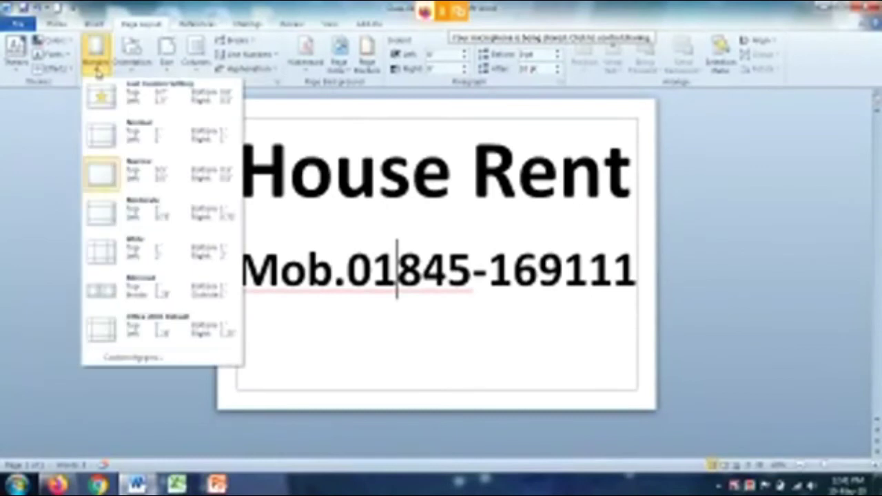
left_click(132, 357)
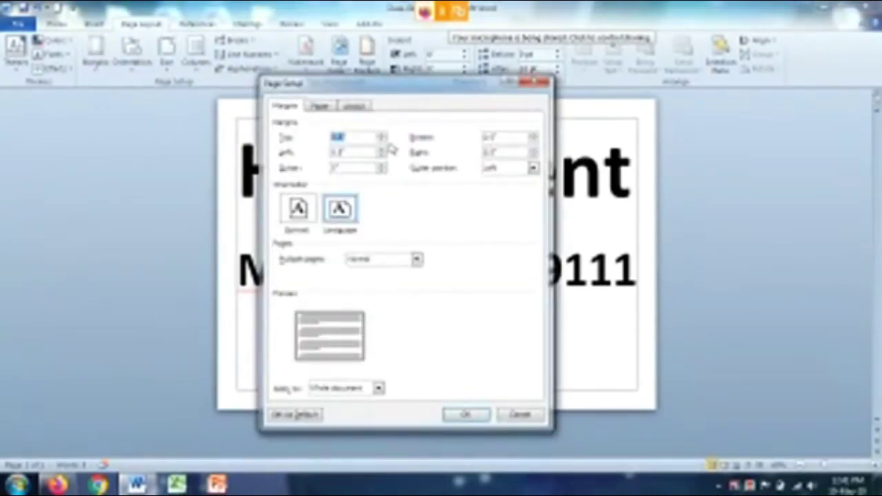
left_click(382, 142)
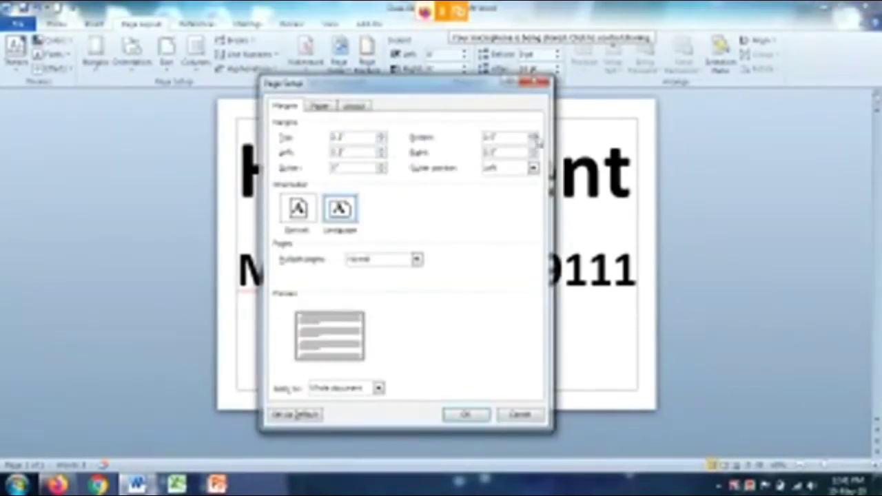
left_click(535, 143)
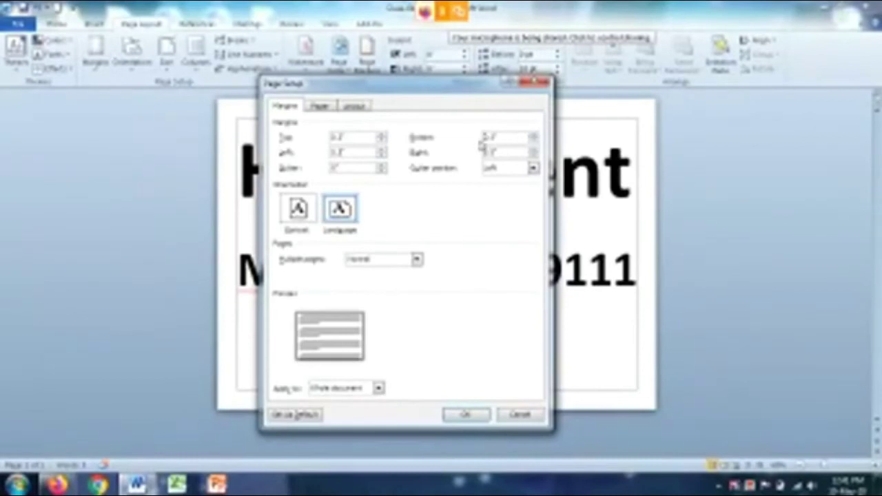
left_click(383, 155)
left_click(466, 415)
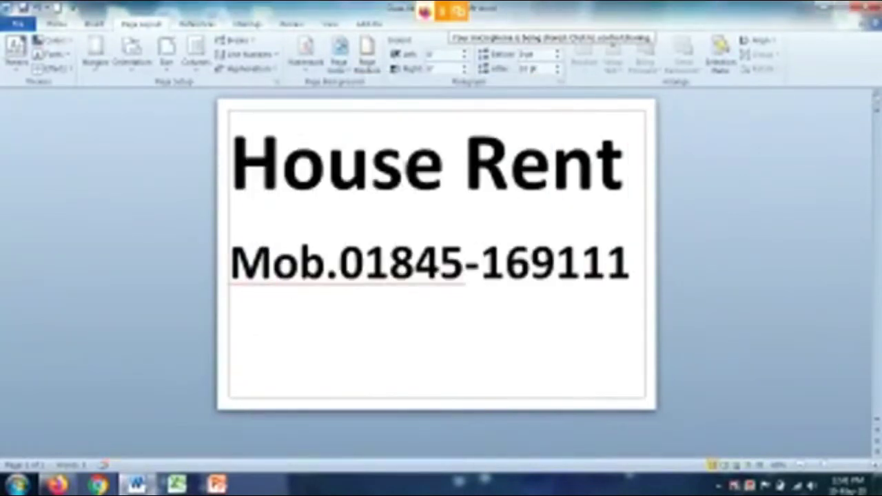
- Enlarge both sign lines by one font step and apply a margin preset
left_click_drag(630, 261, 251, 151)
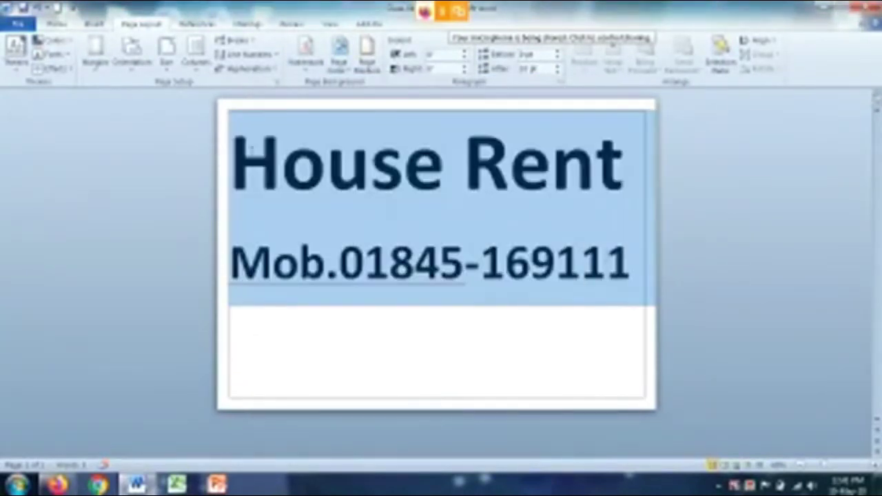
key("ctrl+bracketright")
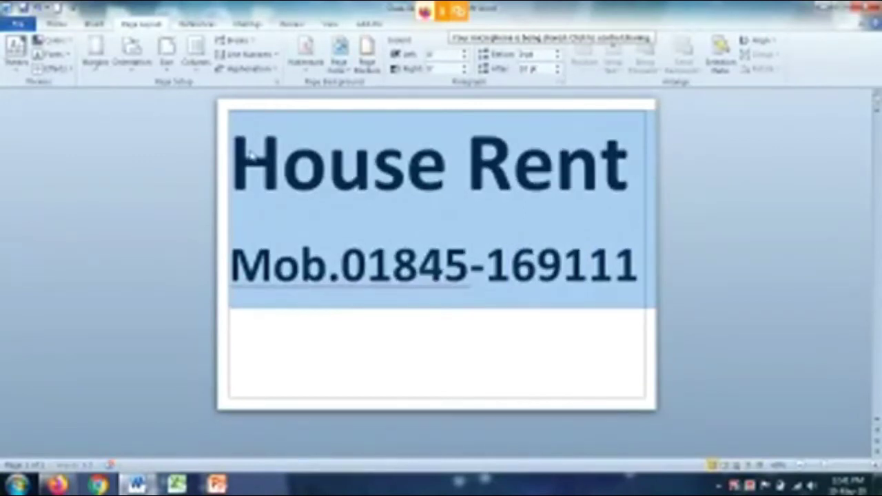
left_click(453, 236)
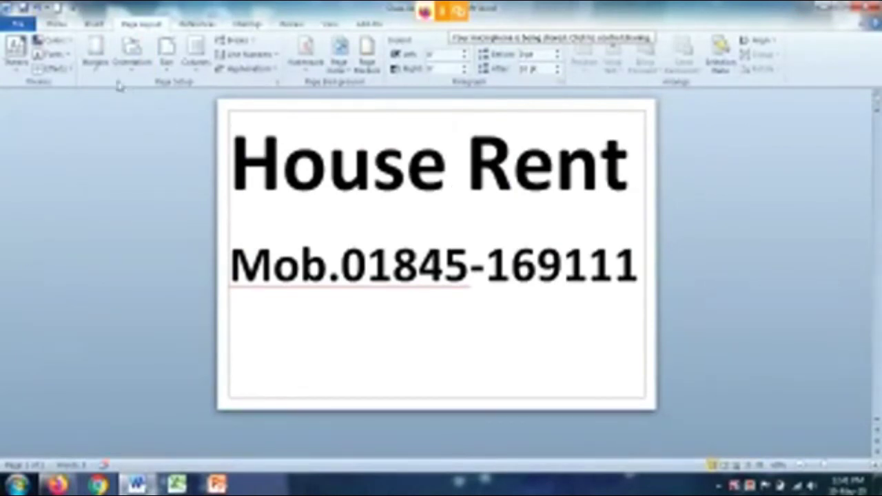
left_click(96, 55)
left_click(136, 171)
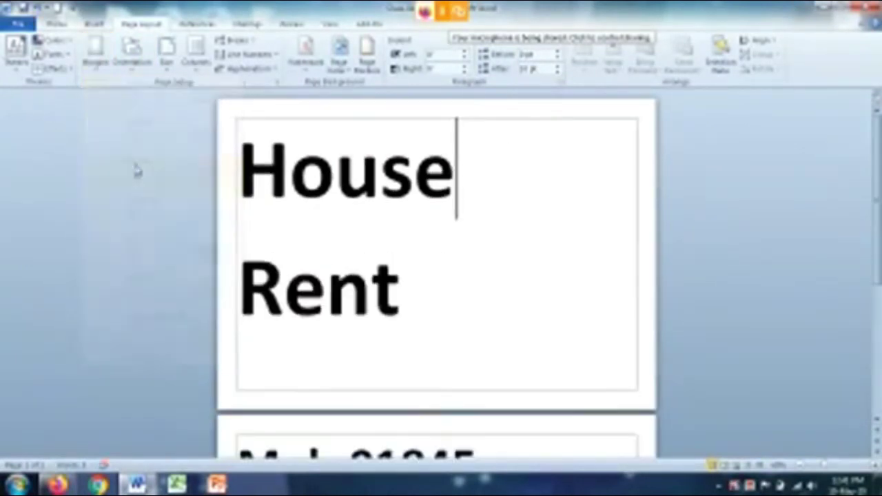
scroll(384, 267, "down", 3)
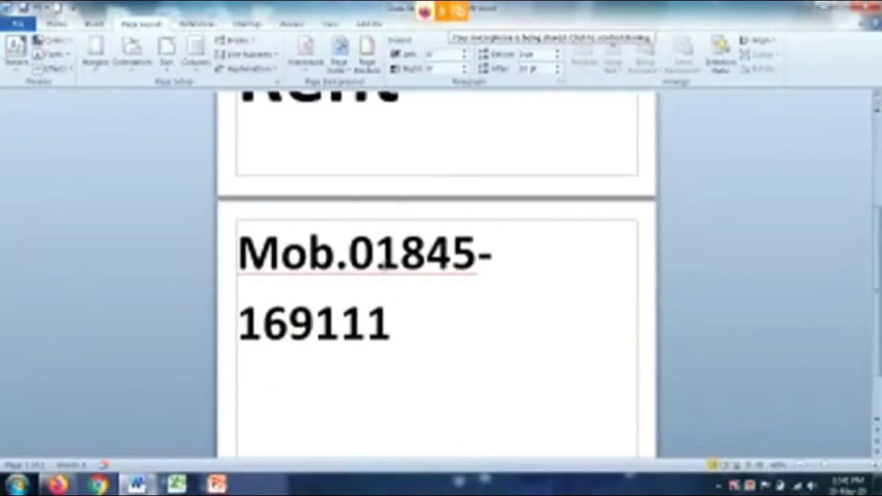
- Shrink all the text back so each line fits on one line
key("ctrl+a")
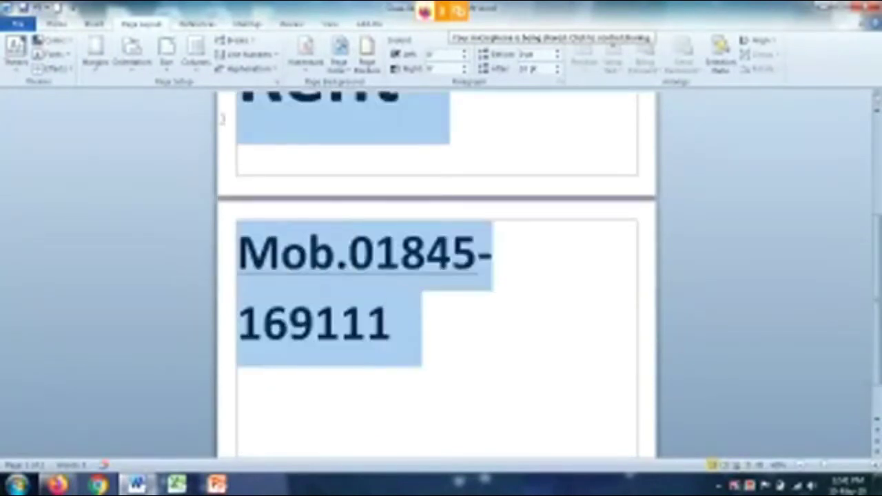
scroll(430, 289, "up", 4)
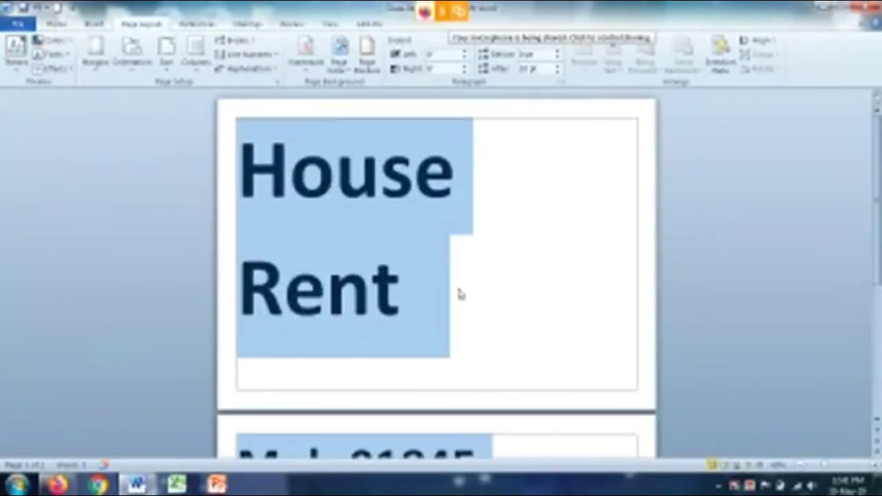
key("ctrl+z")
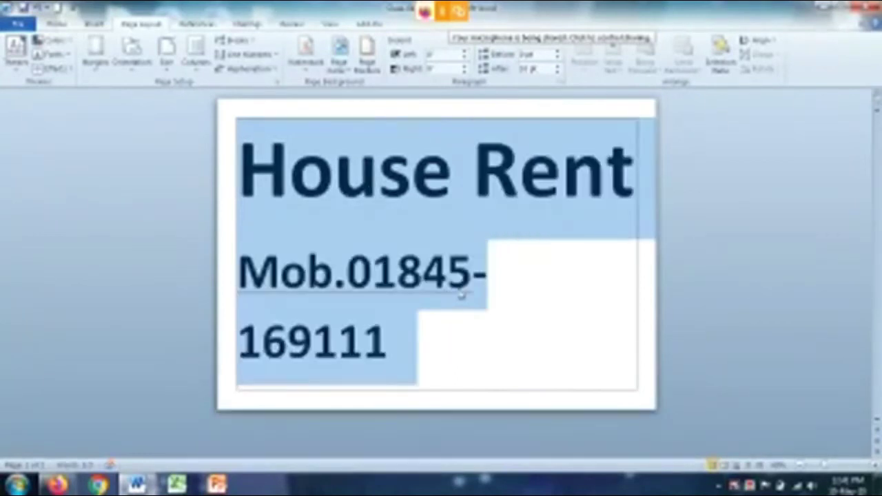
key("ctrl+bracketleft")
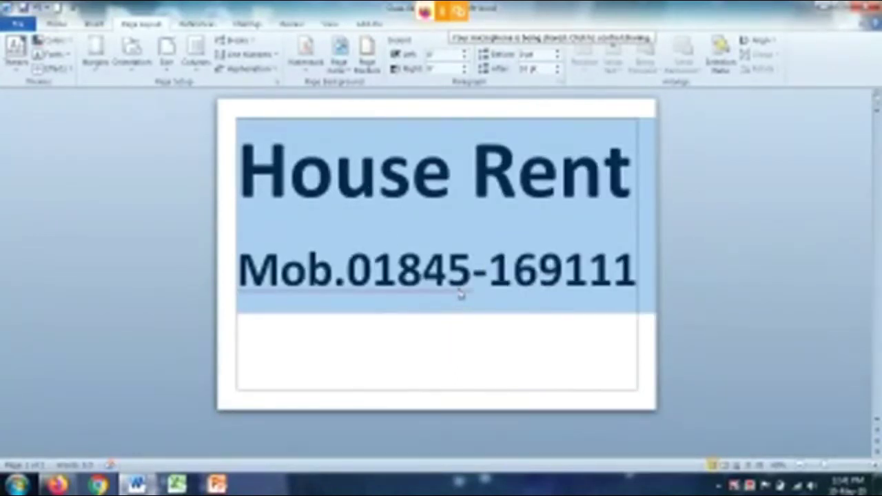
- Colour all the selected sign text red
left_click(57, 24)
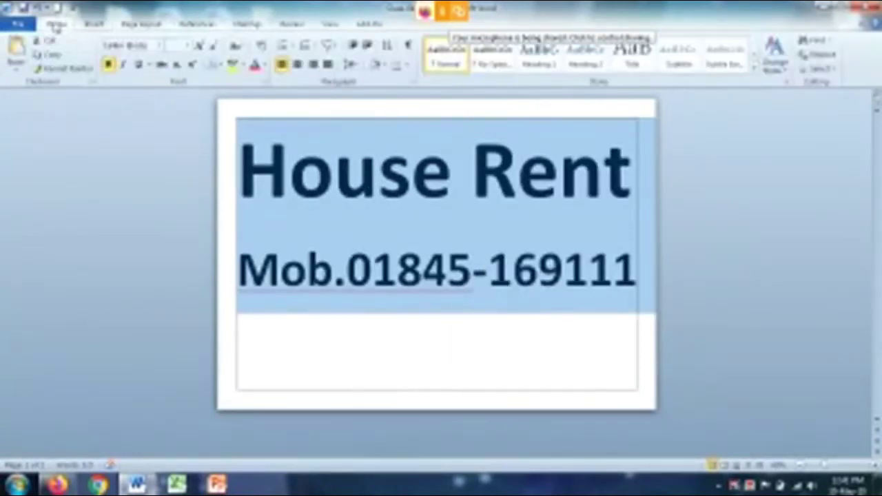
left_click(266, 66)
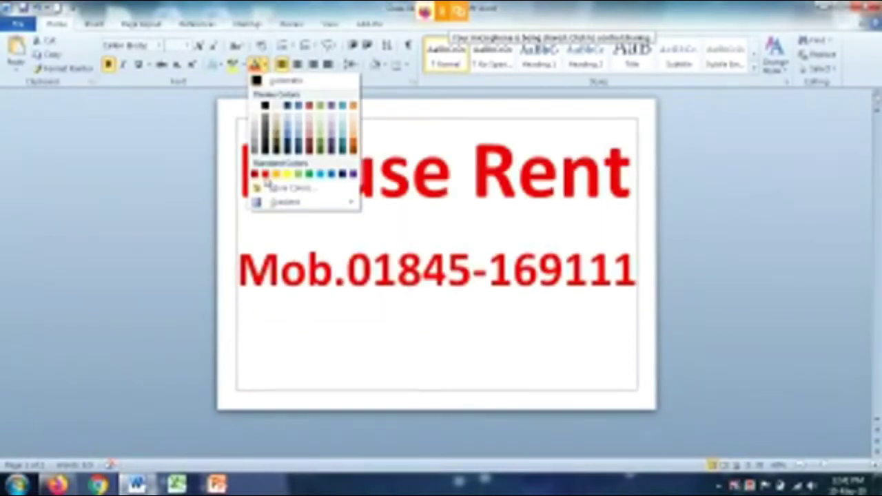
left_click(265, 175)
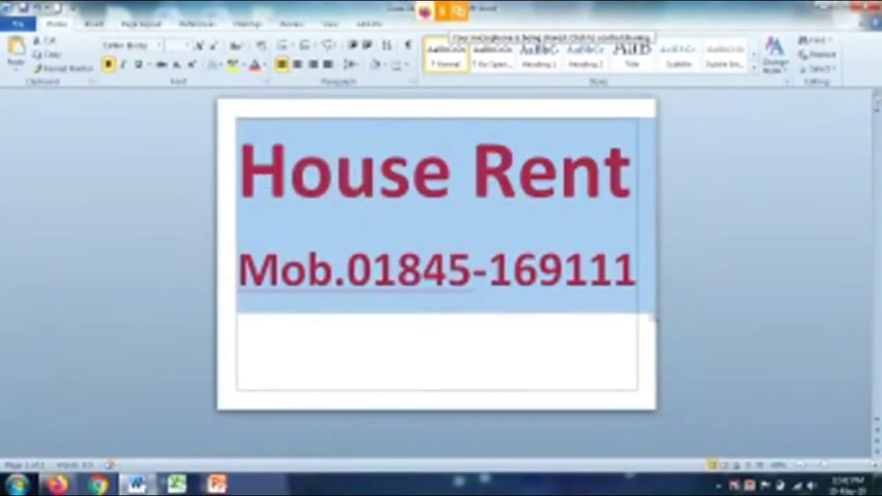
left_click(587, 279)
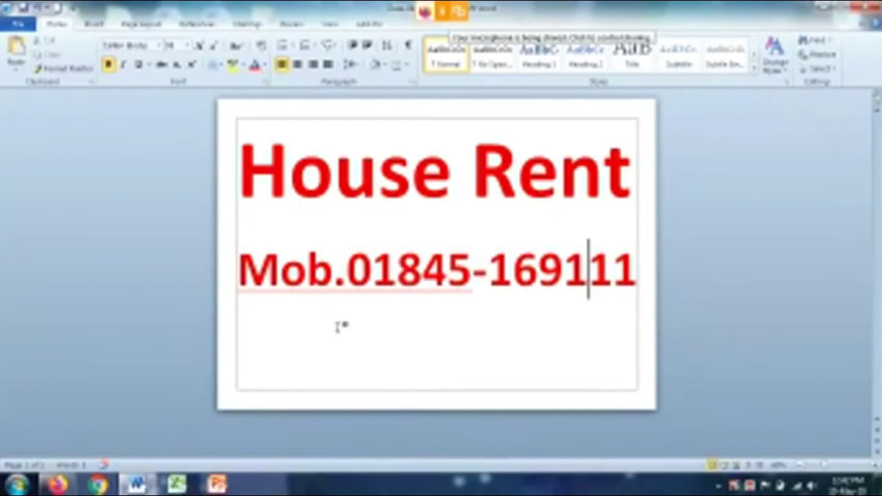
left_click(150, 26)
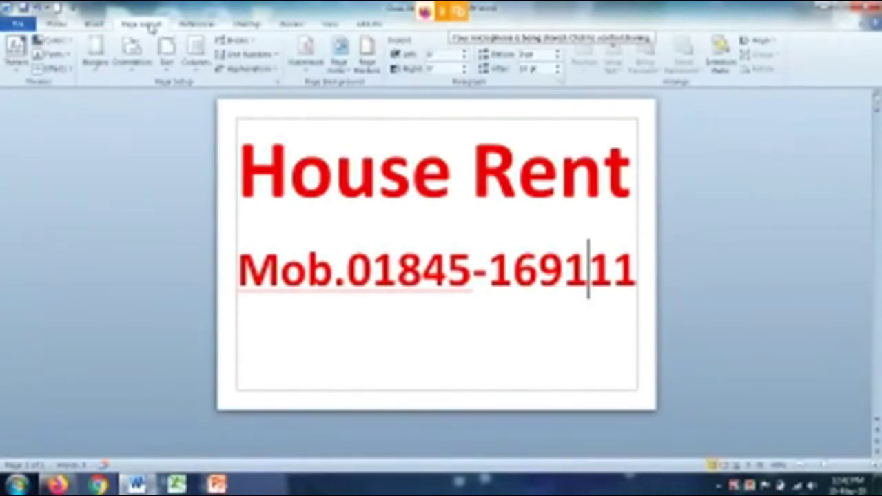
- Apply Normal margins, then switch the page to Narrow margins
left_click(100, 76)
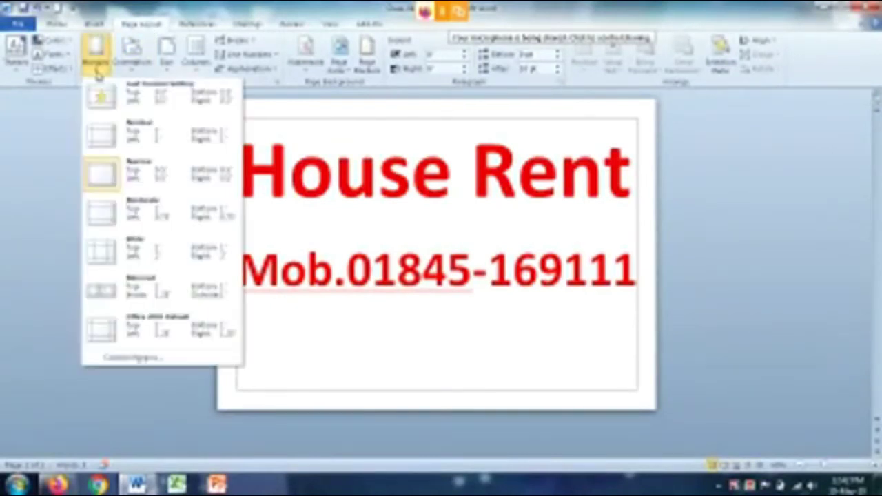
left_click(135, 139)
scroll(531, 297, "up", 3)
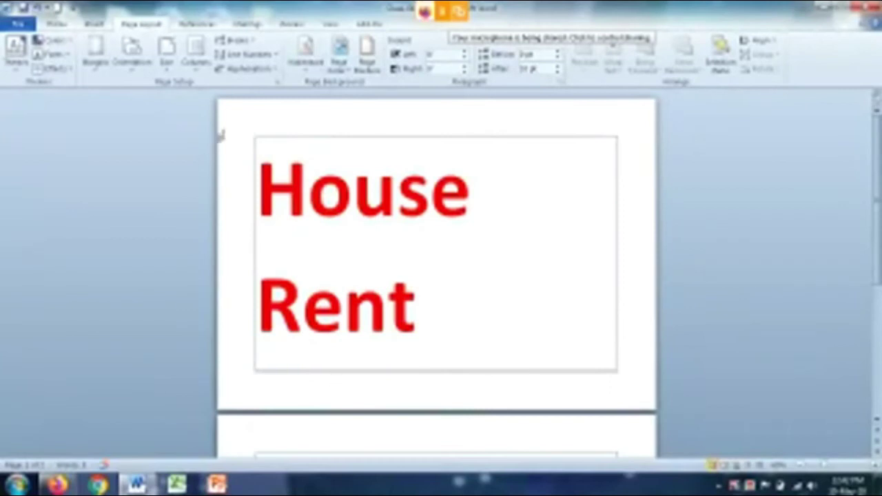
left_click(97, 60)
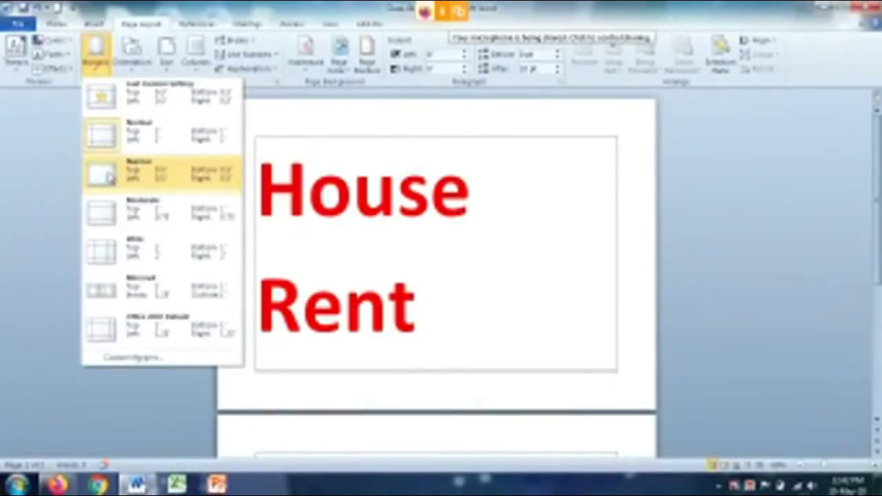
left_click(109, 176)
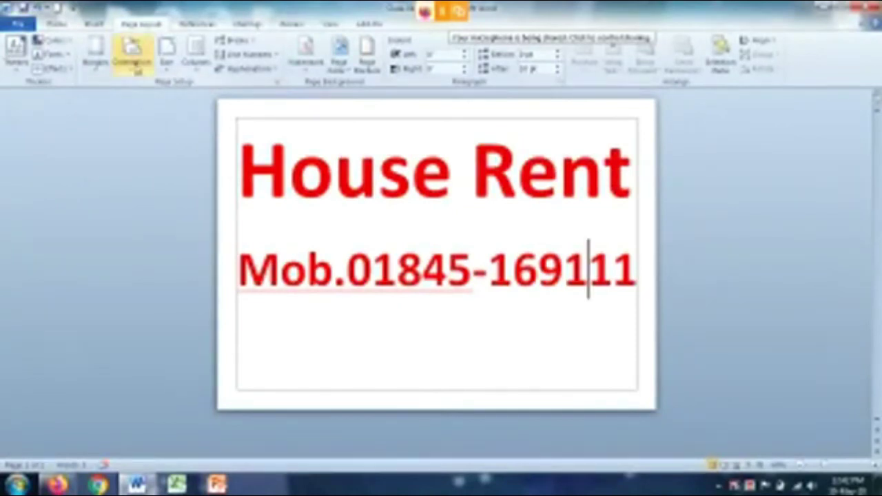
left_click(133, 55)
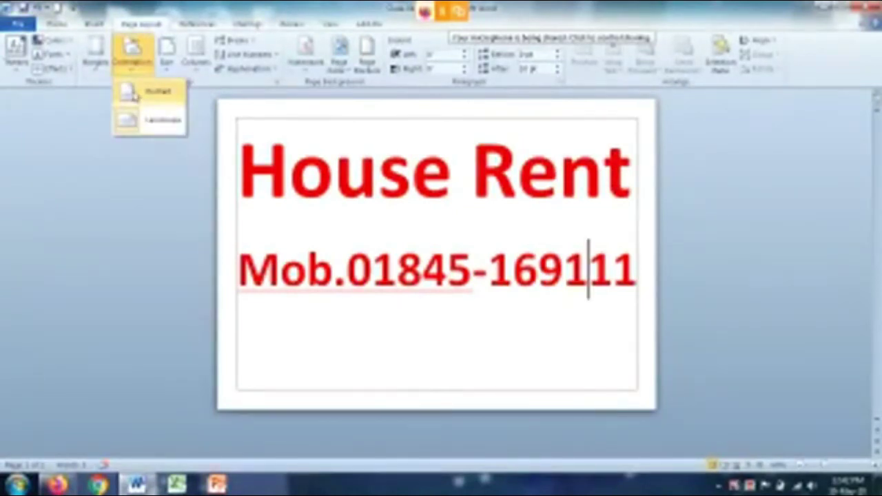
- Switch the page to portrait orientation and review the sign
left_click(135, 96)
scroll(271, 335, "down", 1)
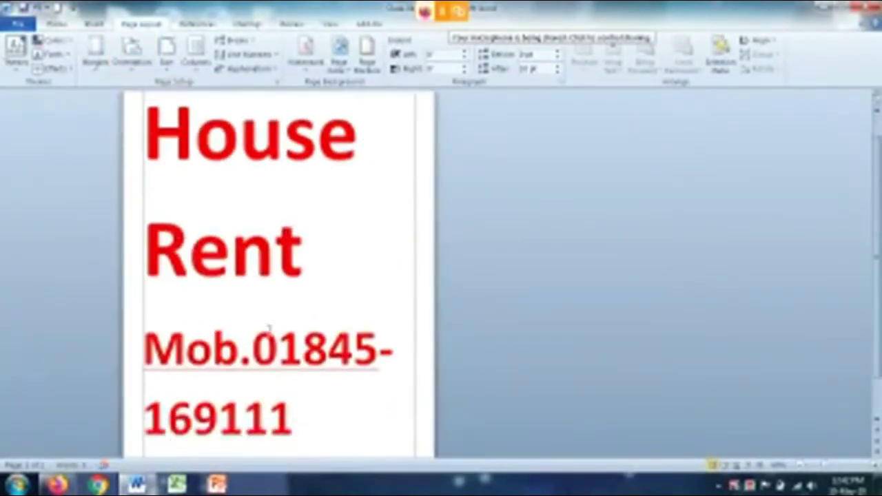
scroll(293, 367, "down", 1)
scroll(293, 367, "up", 1)
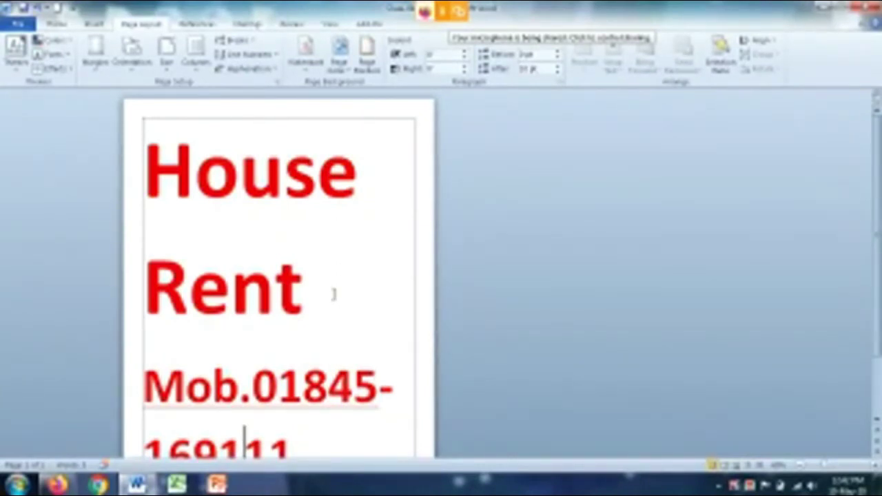
scroll(334, 294, "down", 2)
scroll(334, 295, "down", 1)
scroll(334, 294, "up", 3)
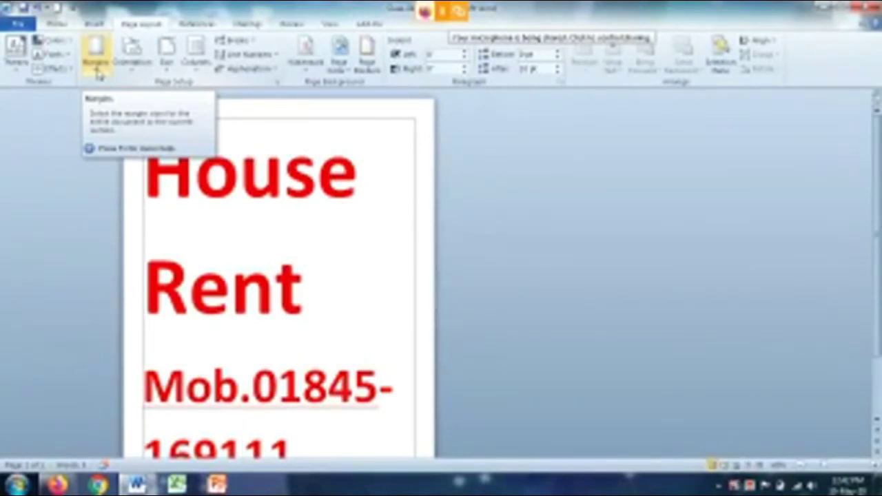
- Return the page to landscape orientation
left_click(97, 70)
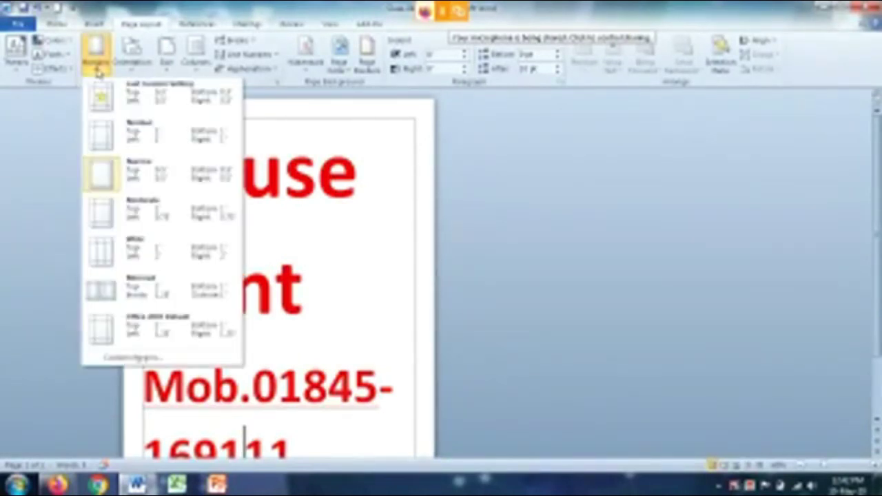
left_click(132, 57)
left_click(137, 121)
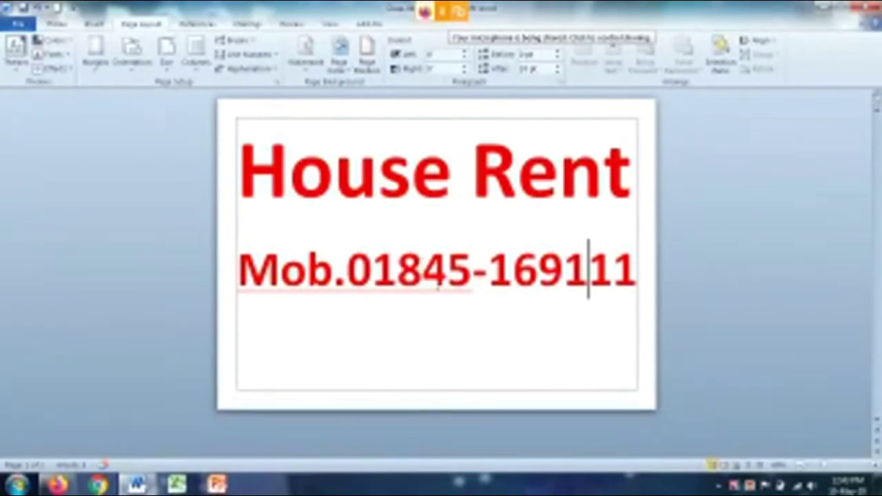
scroll(454, 292, "up", 2)
- Try Normal page margins, then settle on Narrow so the phone number fits one line
scroll(453, 292, "up", 1)
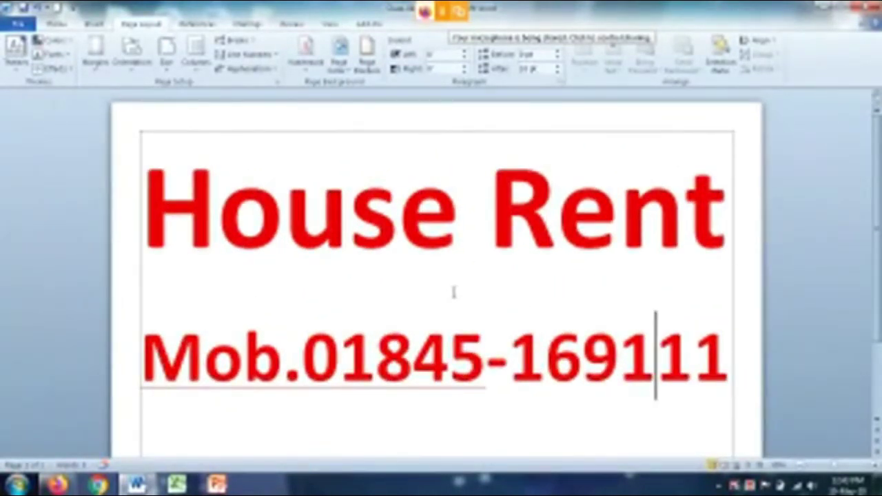
scroll(454, 292, "down", 2)
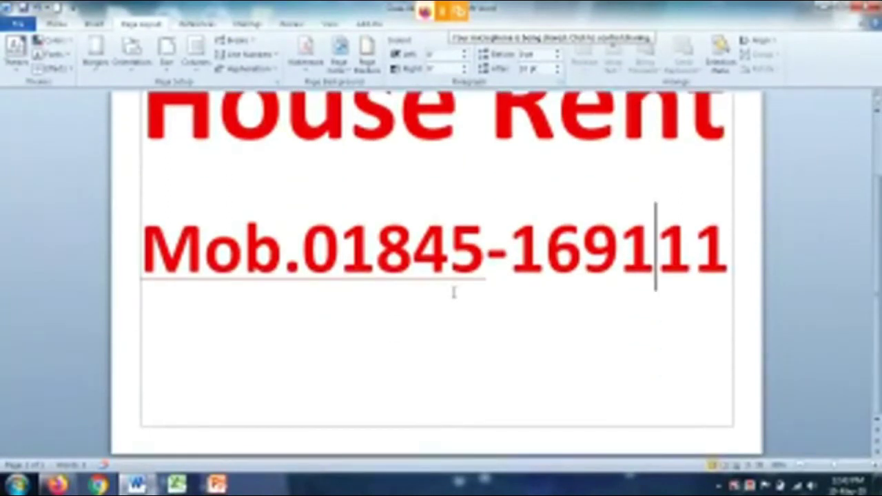
scroll(454, 292, "up", 2)
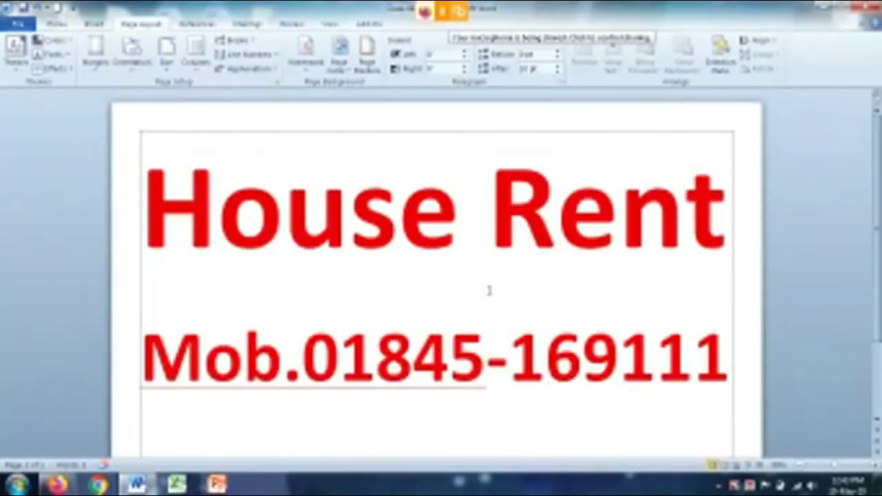
scroll(492, 291, "down", 5)
scroll(492, 295, "down", 3)
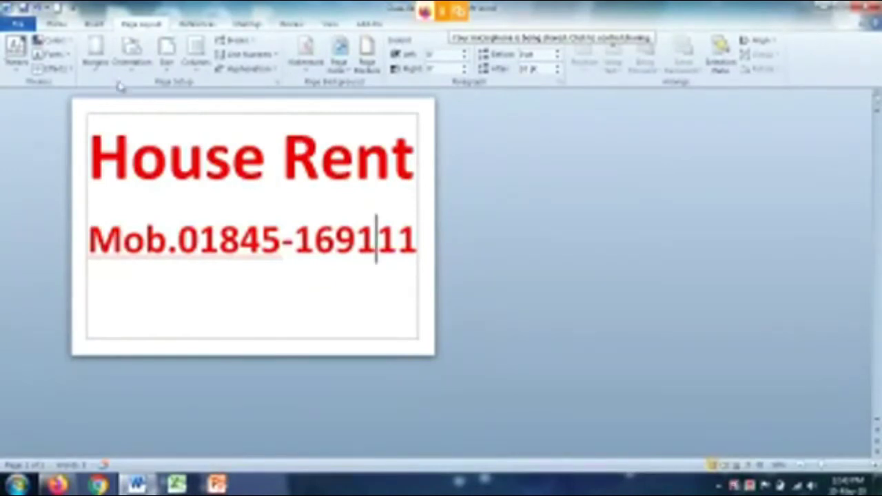
left_click(94, 63)
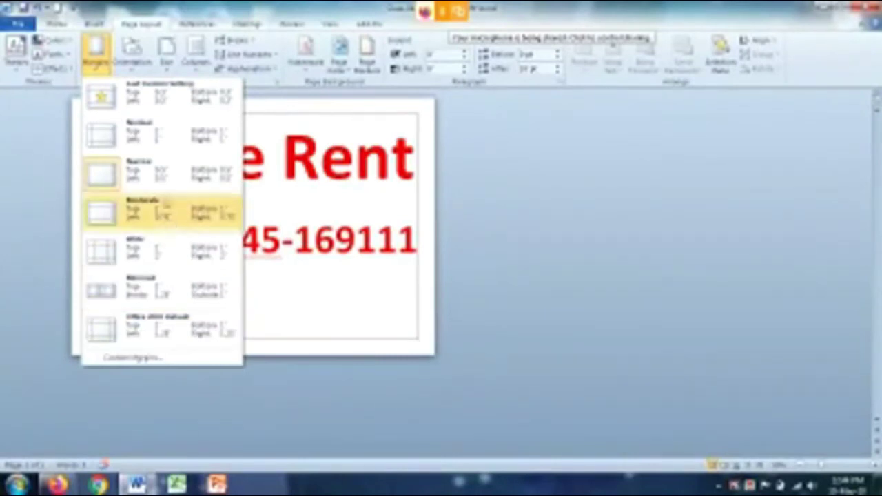
left_click(156, 142)
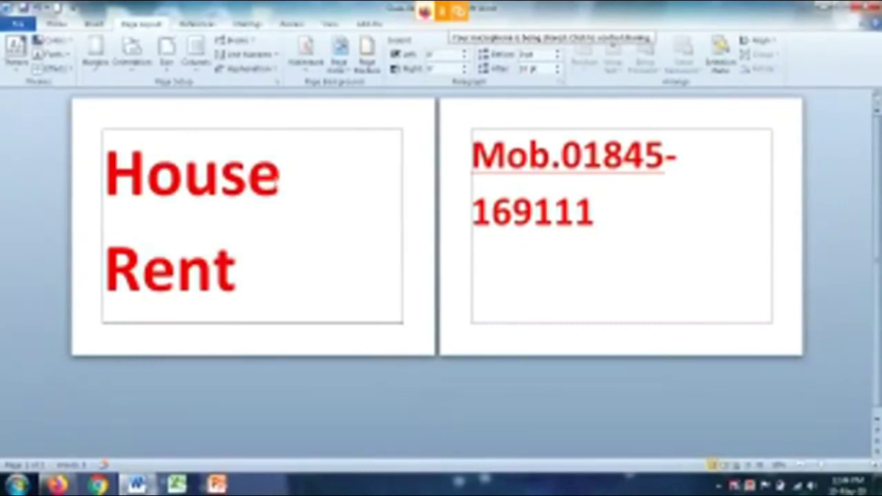
left_click(90, 63)
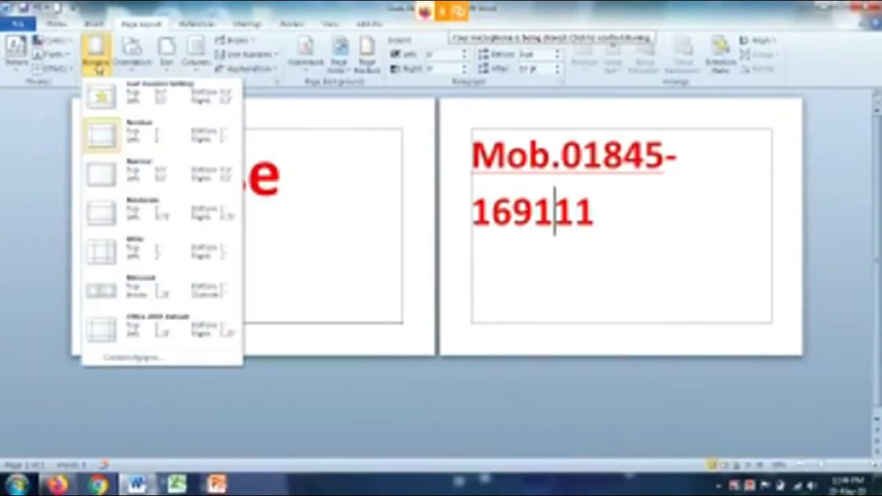
left_click(130, 188)
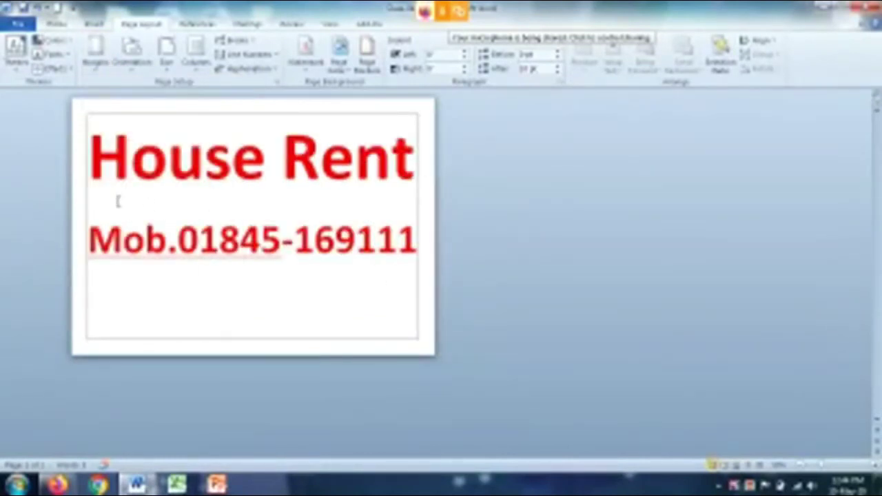
left_click(135, 63)
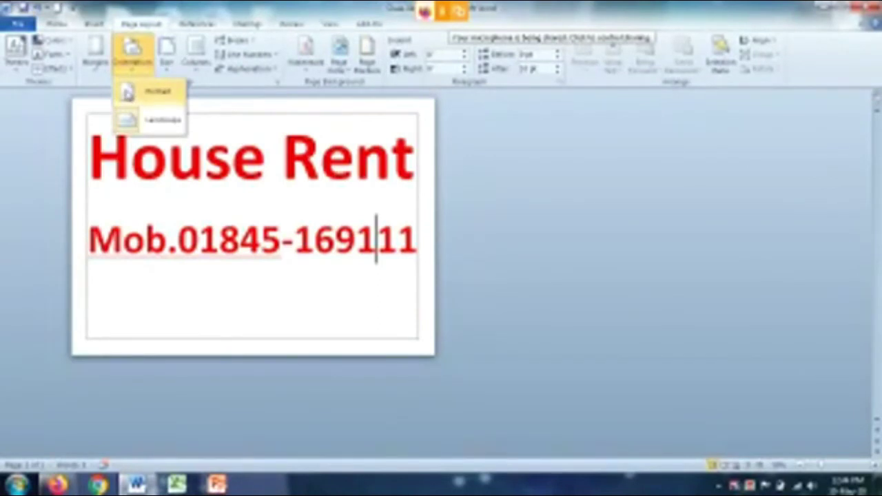
- Flip the sign page to portrait, then back to landscape
left_click(138, 91)
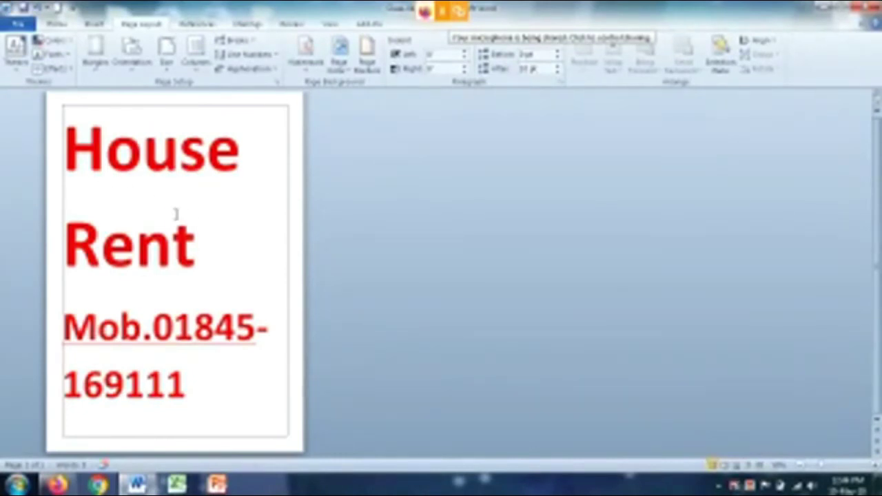
left_click(131, 51)
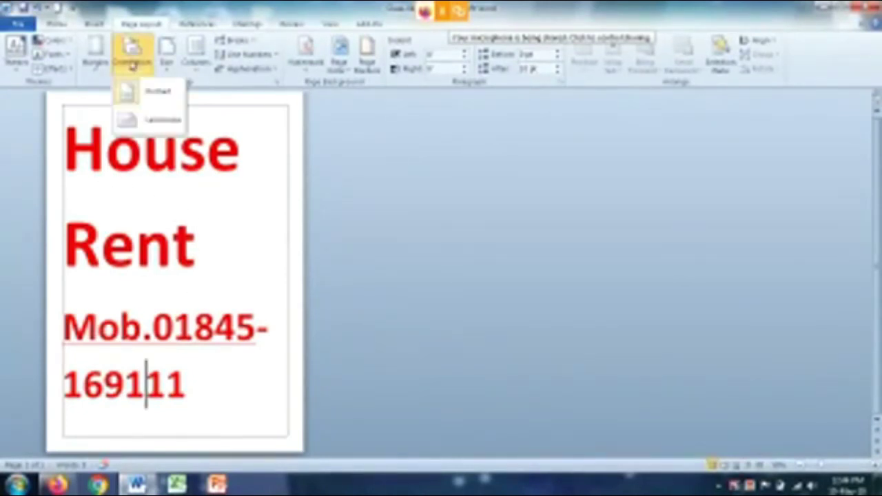
left_click(155, 120)
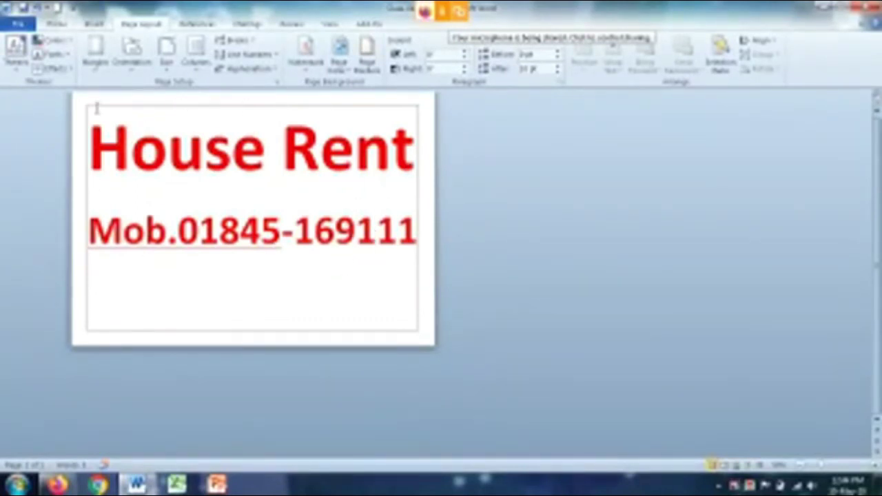
- Try Legal paper, then set the sign's paper size to A4 and check the layout
left_click(167, 64)
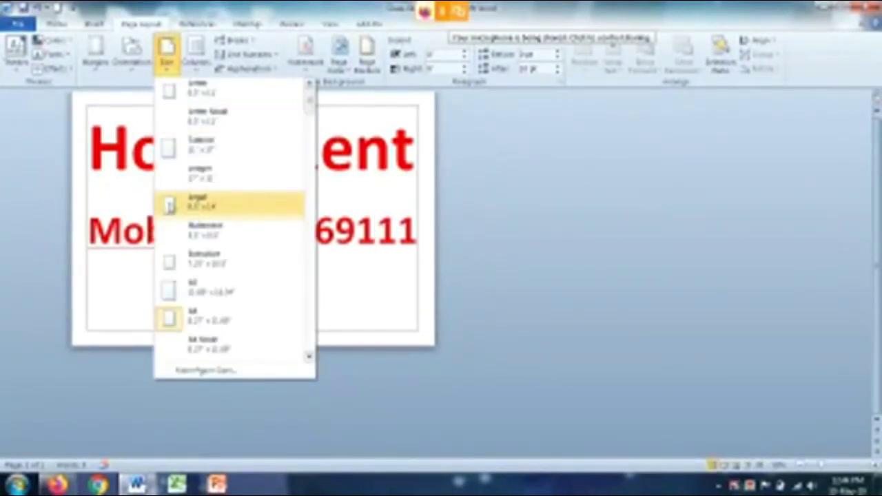
left_click(195, 205)
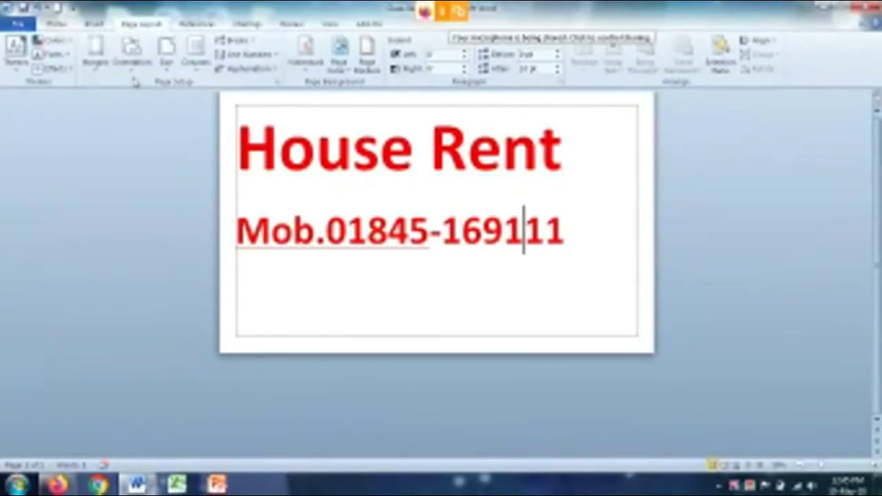
left_click(166, 54)
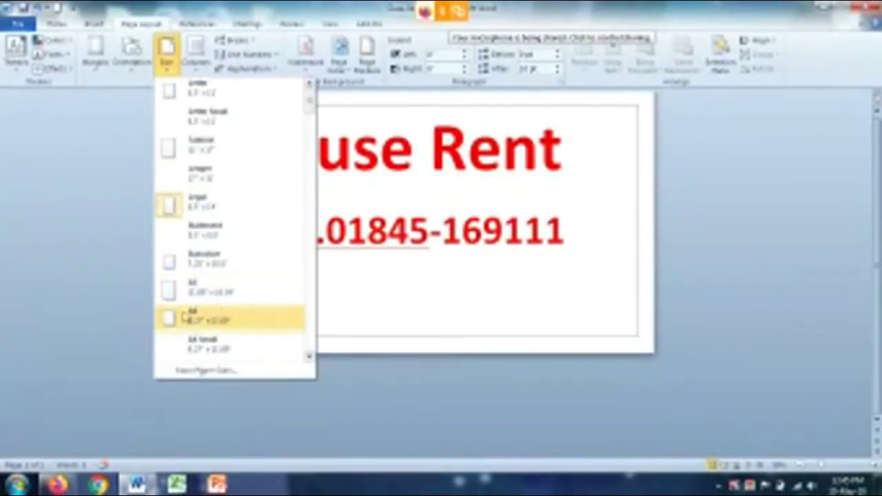
left_click(193, 320)
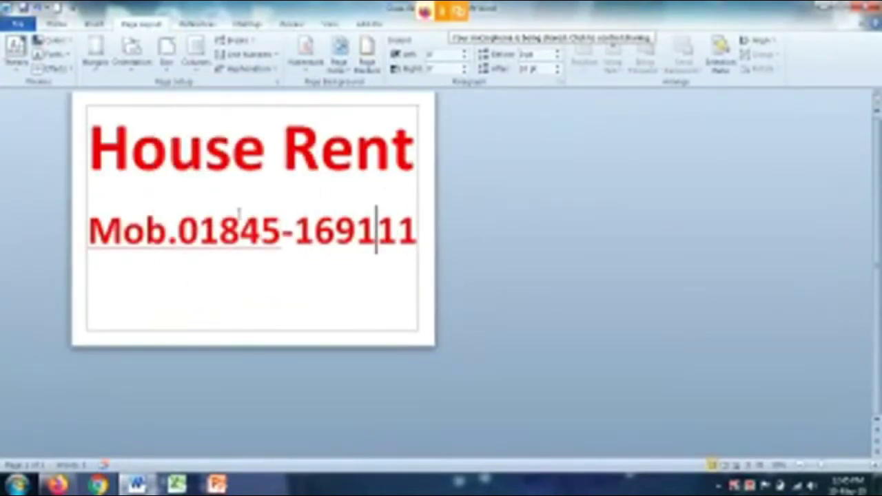
scroll(240, 214, "up", 4)
scroll(239, 214, "up", 1)
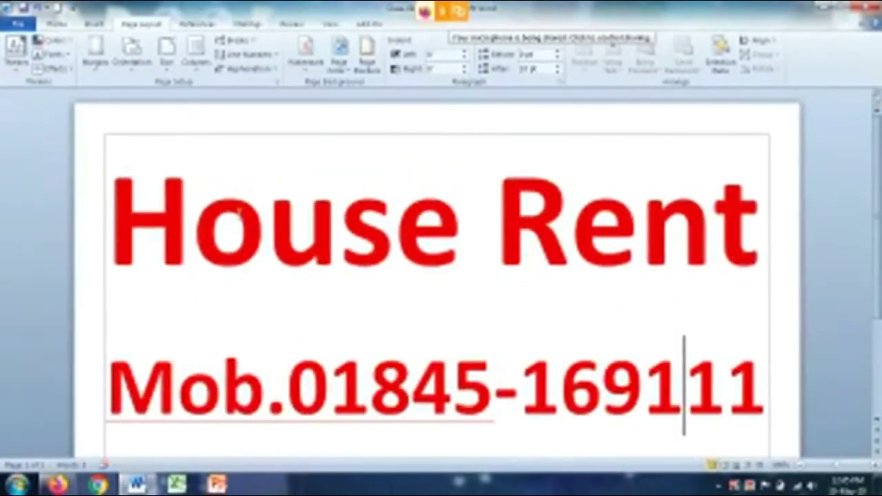
scroll(239, 214, "down", 2)
scroll(239, 214, "down", 2)
scroll(239, 214, "down", 2)
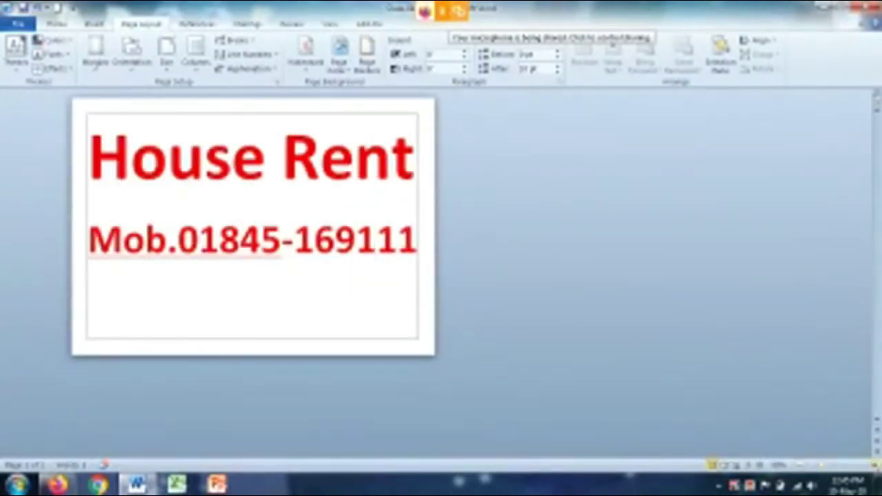
scroll(870, 468, "up", 2)
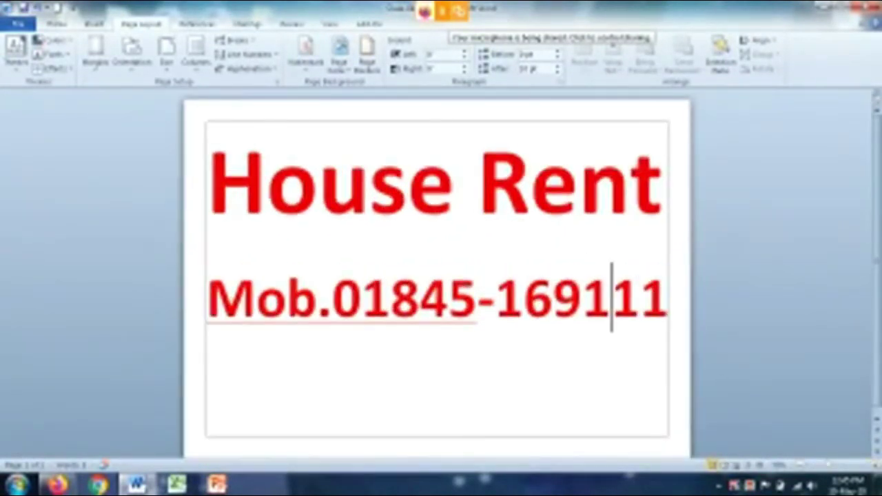
- Place the cursor in the phone number, then open the File Info page for Class-04
left_click(450, 298)
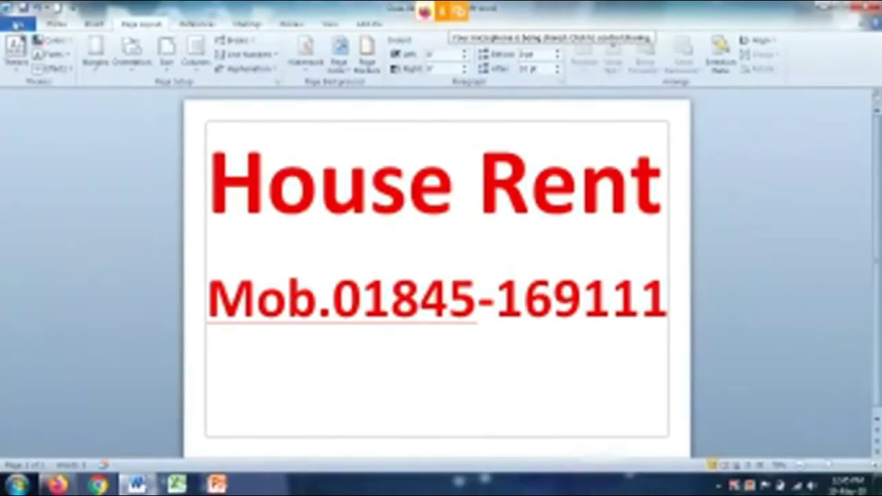
left_click(18, 24)
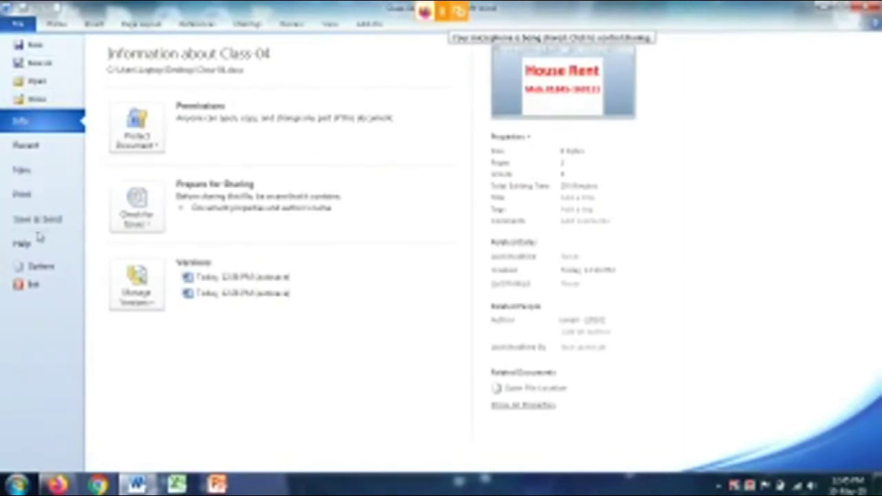
- Preview the A4 landscape sign for printing with Copies set to 10, then return to editing
left_click(20, 197)
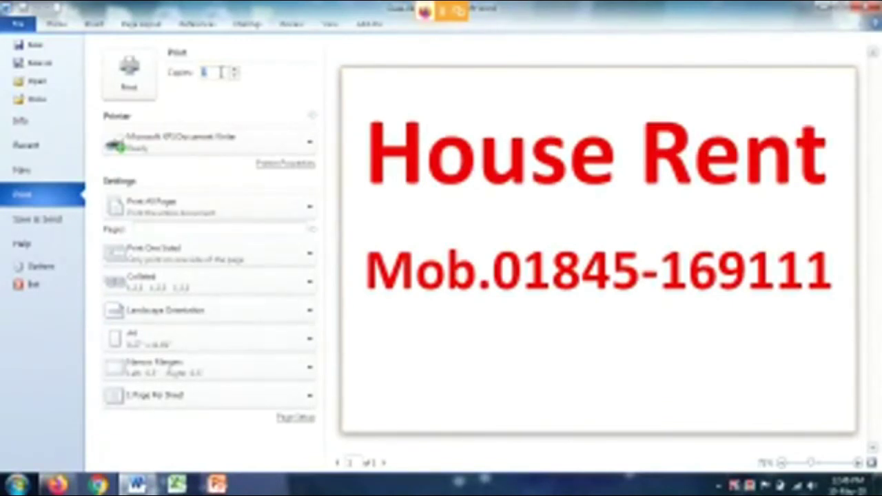
left_click(221, 72)
key("BackSpace")
type("10")
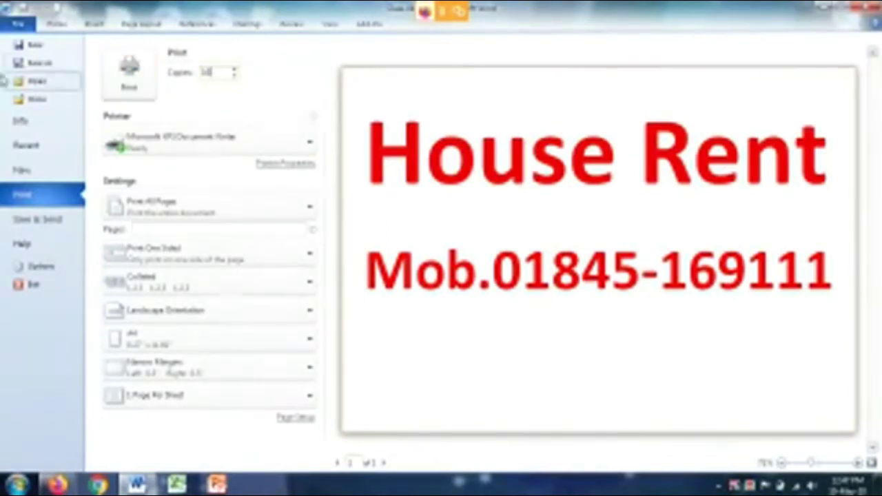
left_click(57, 24)
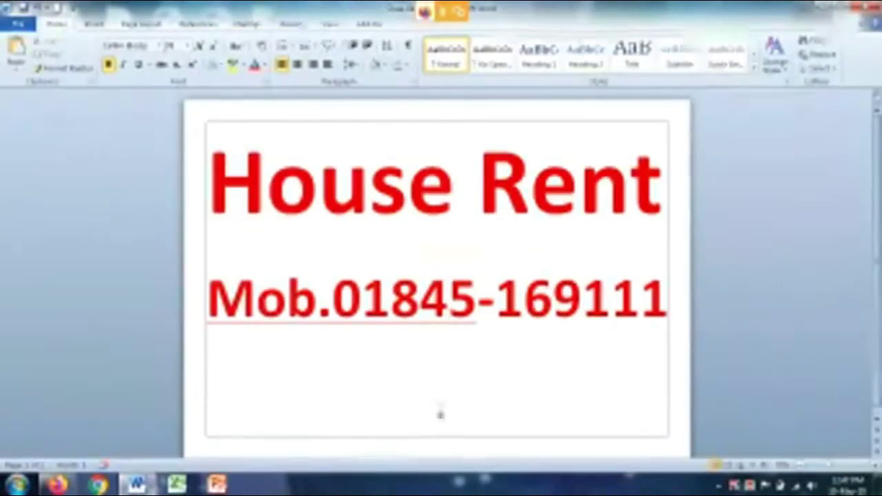
left_click(664, 304)
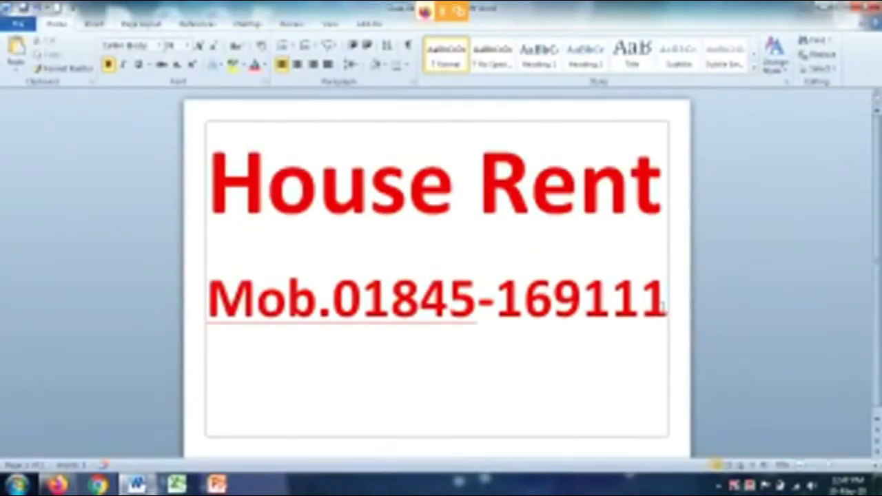
key("Return")
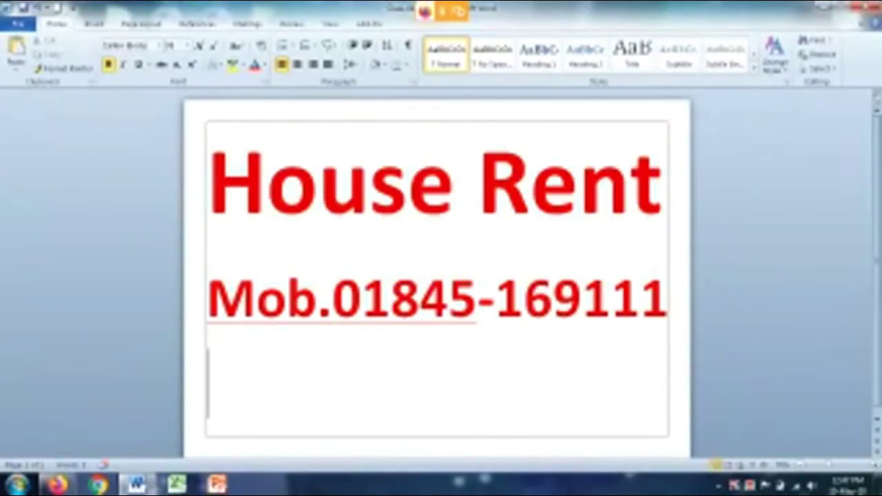
type("A")
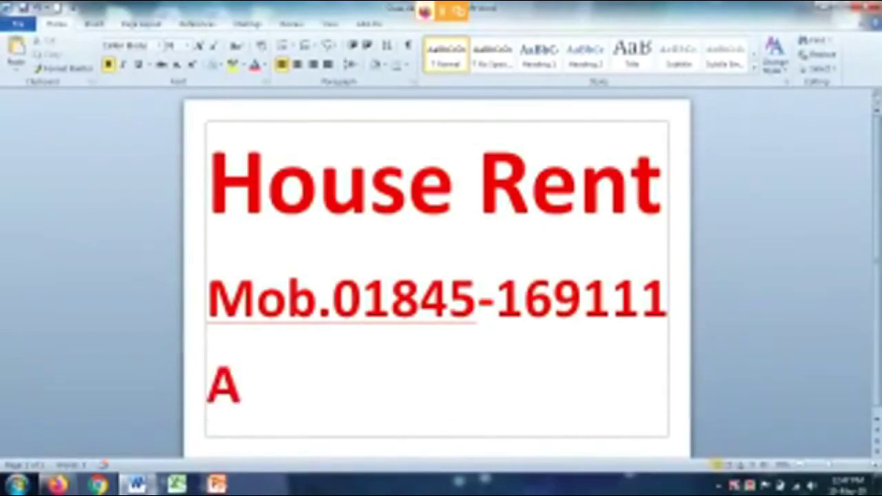
type("ddrw")
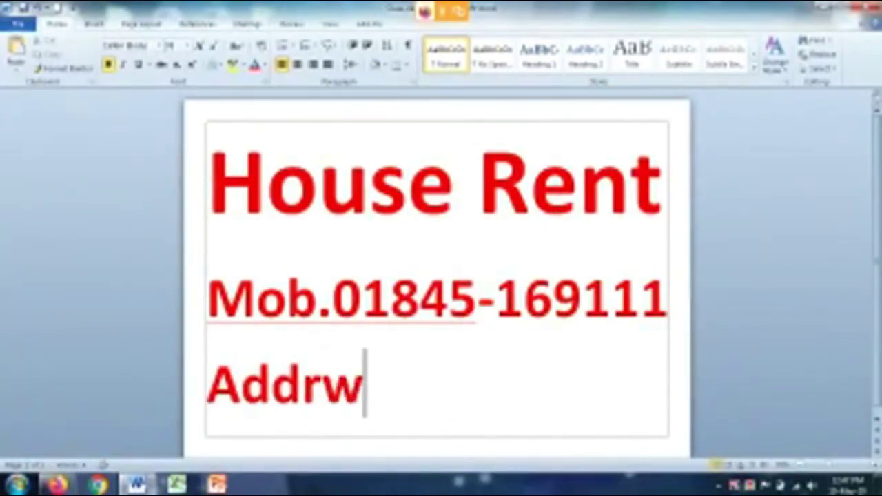
key("BackSpace")
type("ess,")
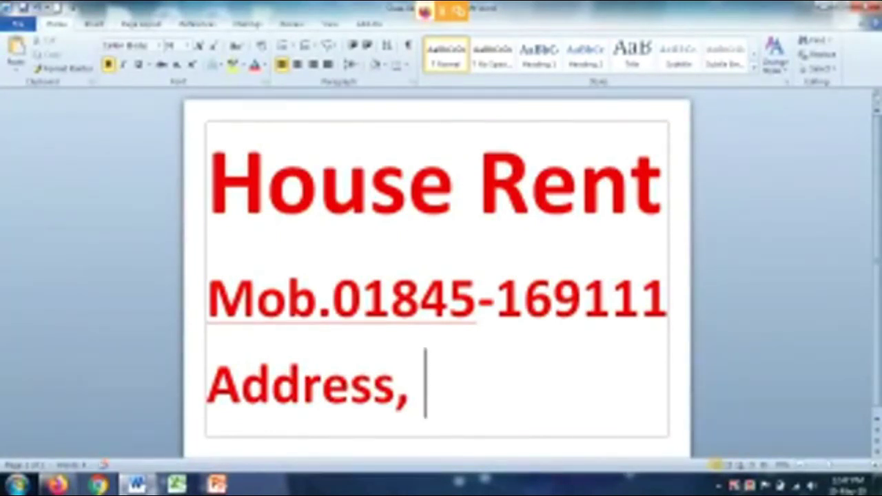
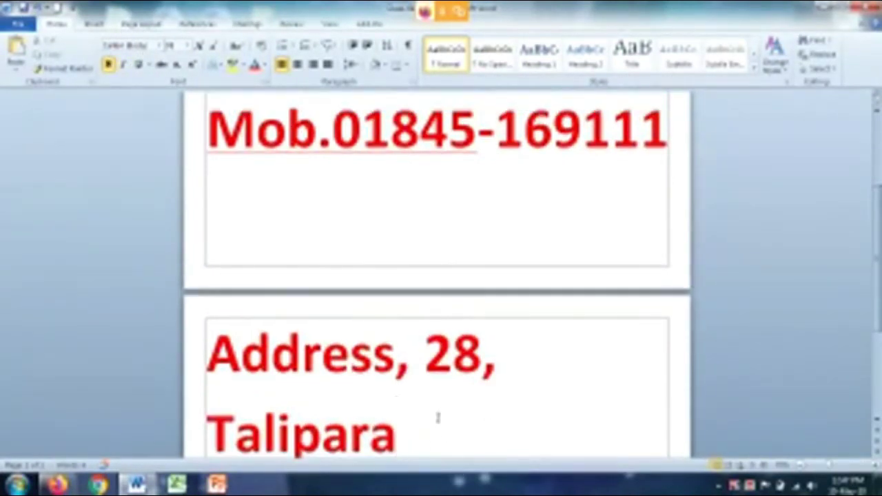
double_click(177, 355)
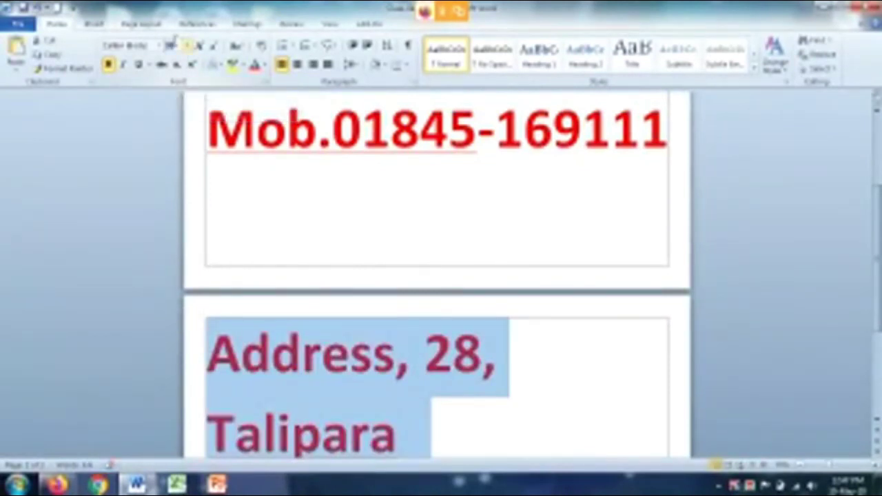
key("ctrl+bracketleft")
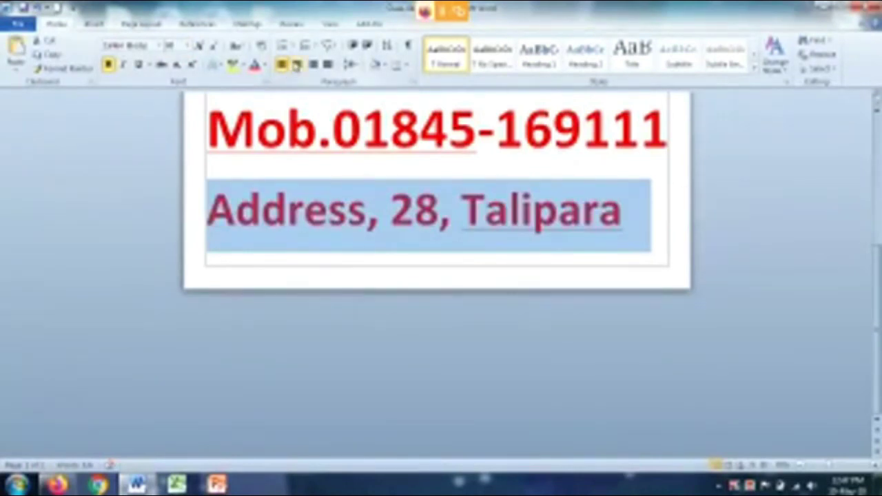
left_click(297, 64)
scroll(402, 233, "up", 3)
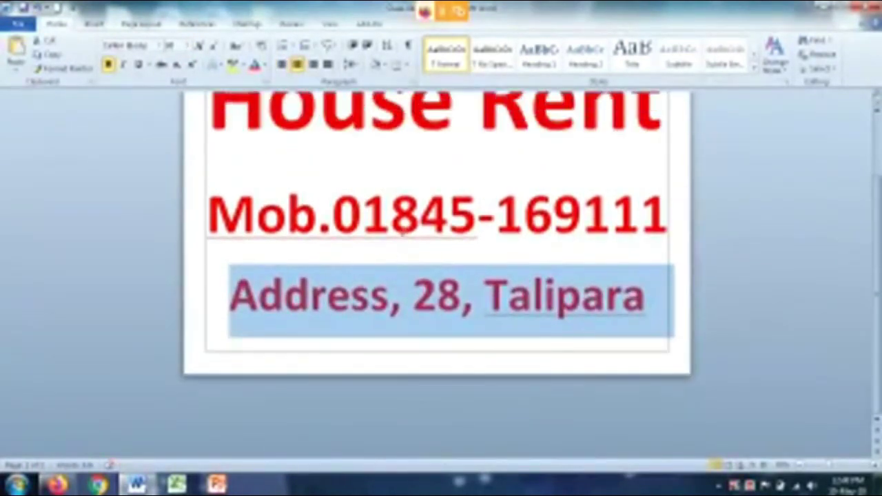
left_click(404, 282)
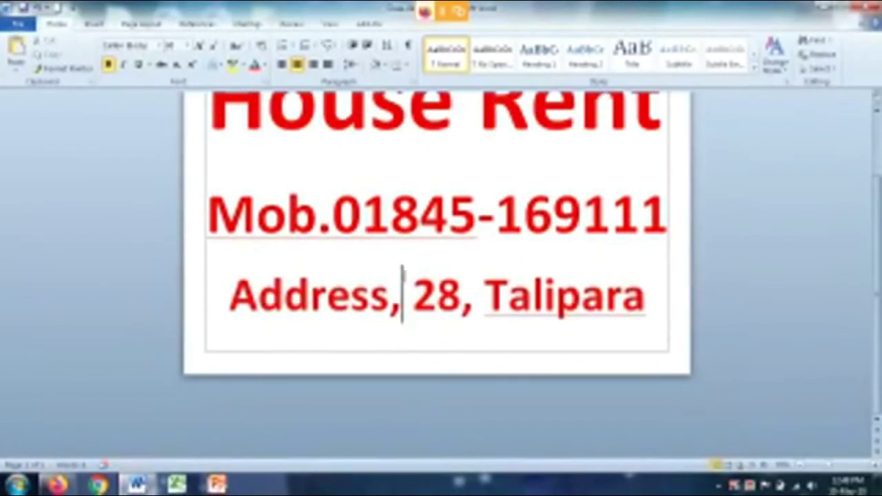
scroll(390, 271, "up", 2)
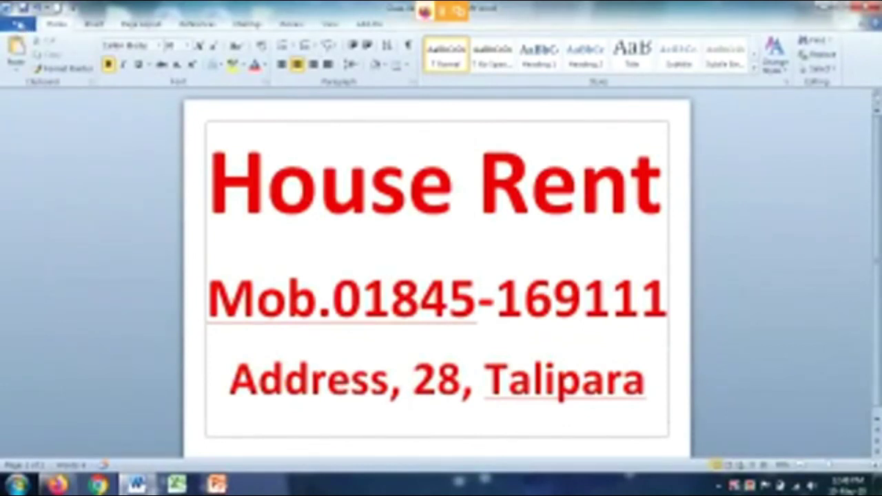
left_click(19, 24)
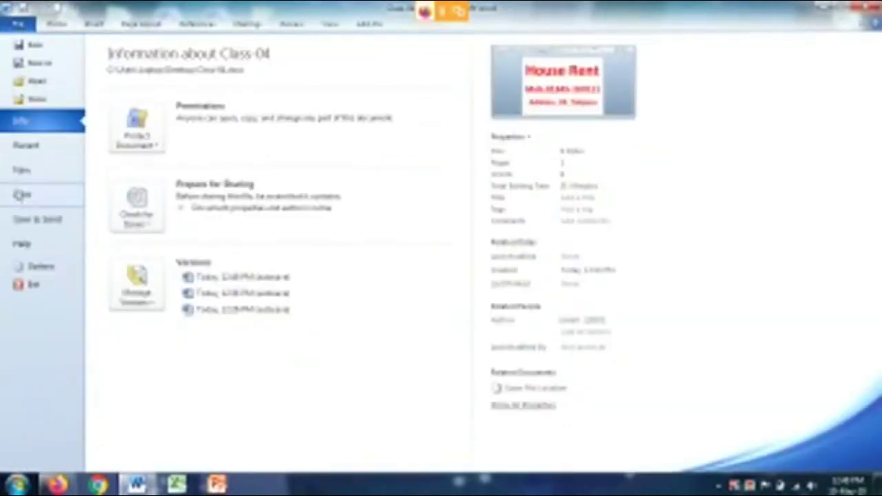
left_click(31, 198)
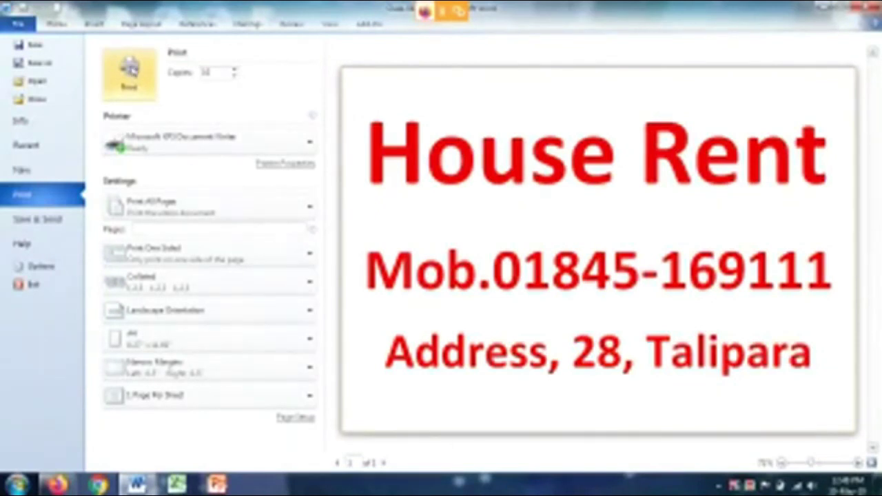
left_click(234, 69)
left_click(58, 24)
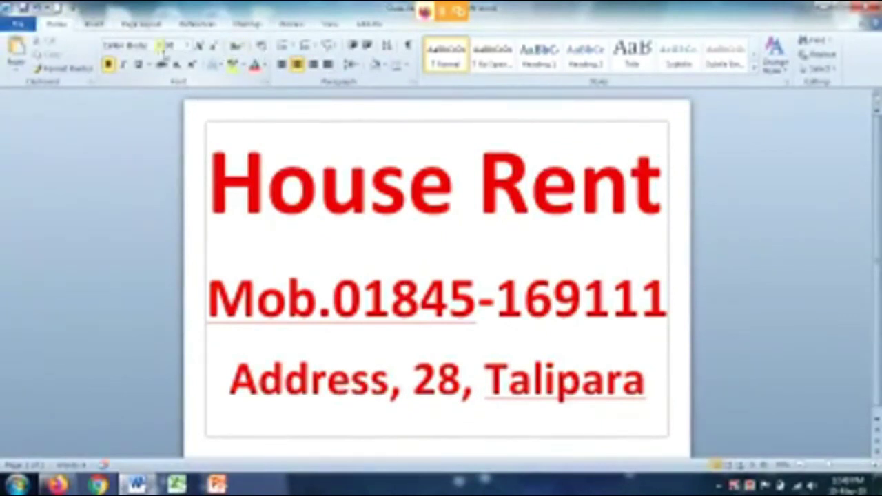
- On Page Layout, open the Margins presets and then the Orientation choices
left_click(142, 25)
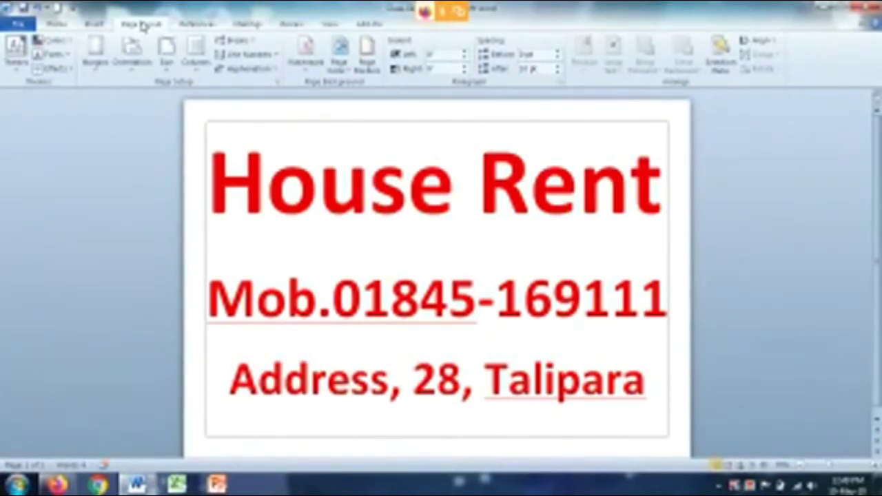
left_click(96, 62)
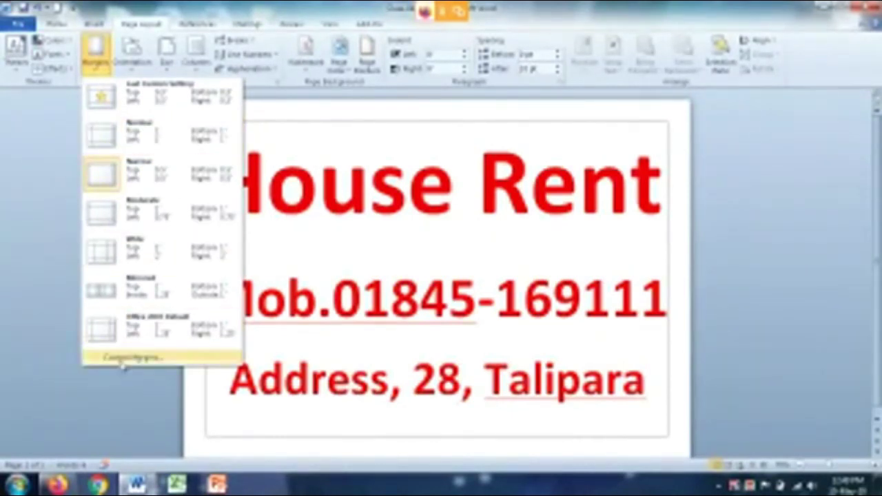
left_click(133, 54)
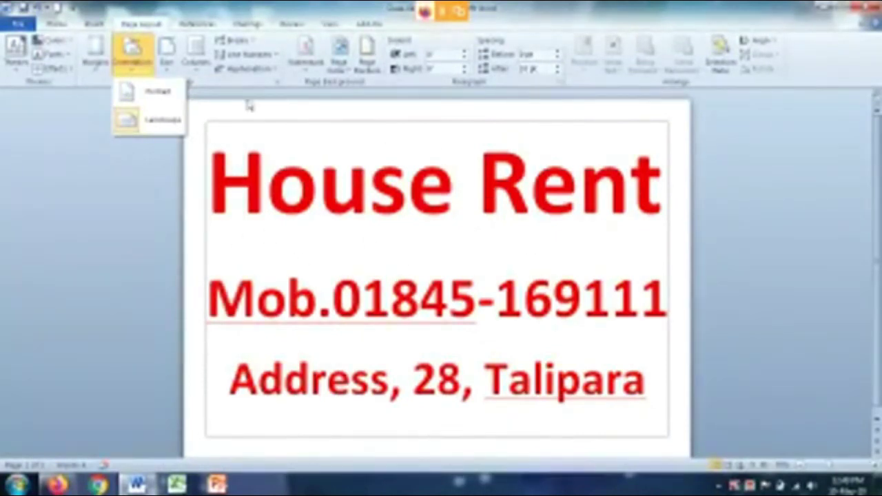
left_click(137, 92)
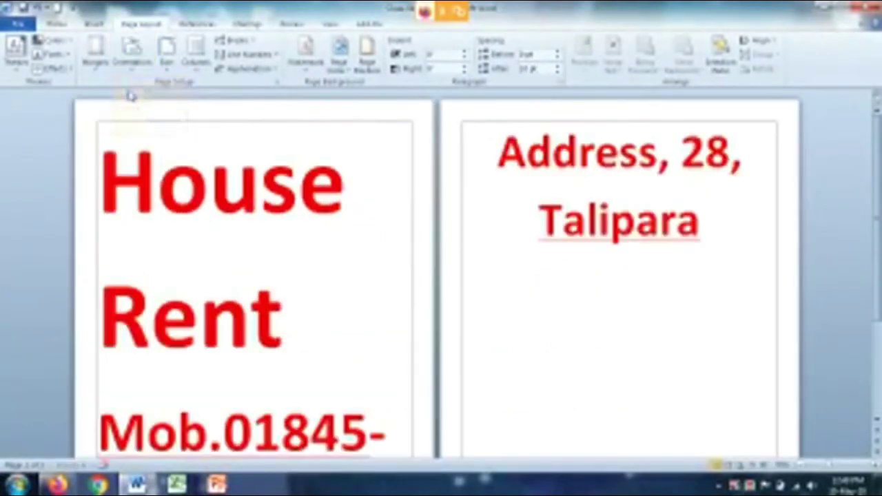
scroll(311, 256, "down", 1)
scroll(311, 256, "down", 2)
scroll(311, 257, "down", 1)
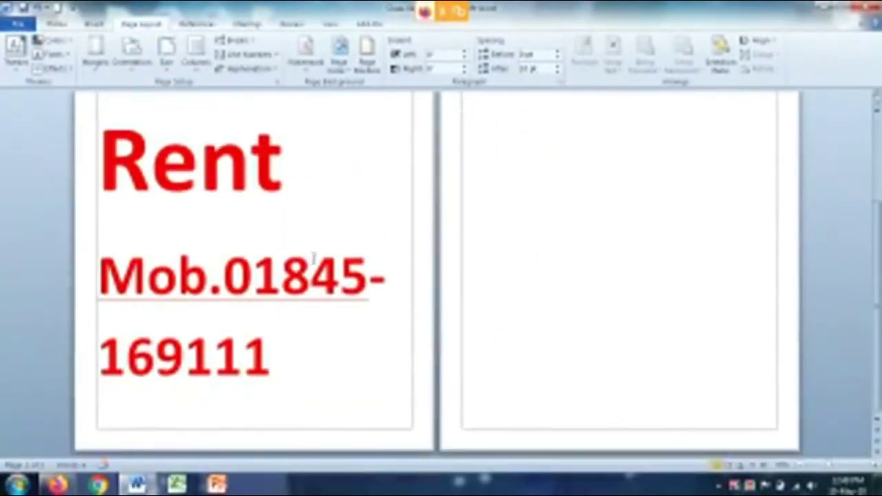
scroll(312, 257, "up", 2)
scroll(273, 216, "up", 2)
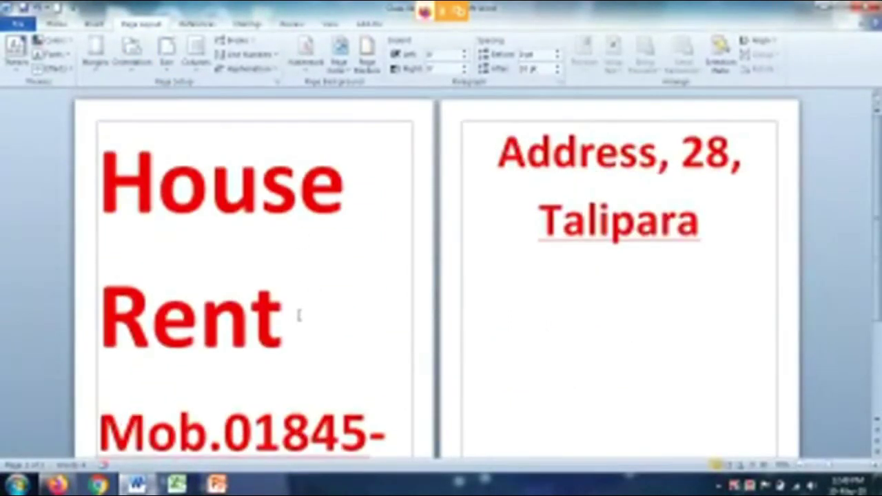
left_click(135, 51)
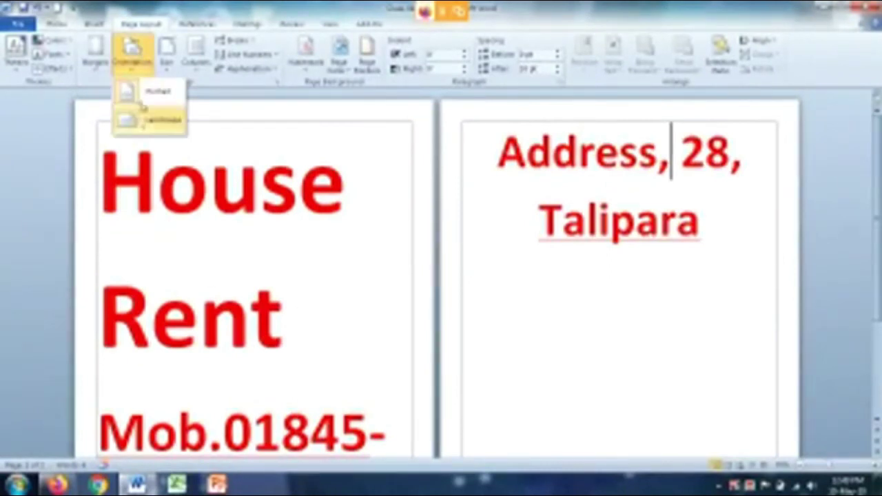
left_click(129, 130)
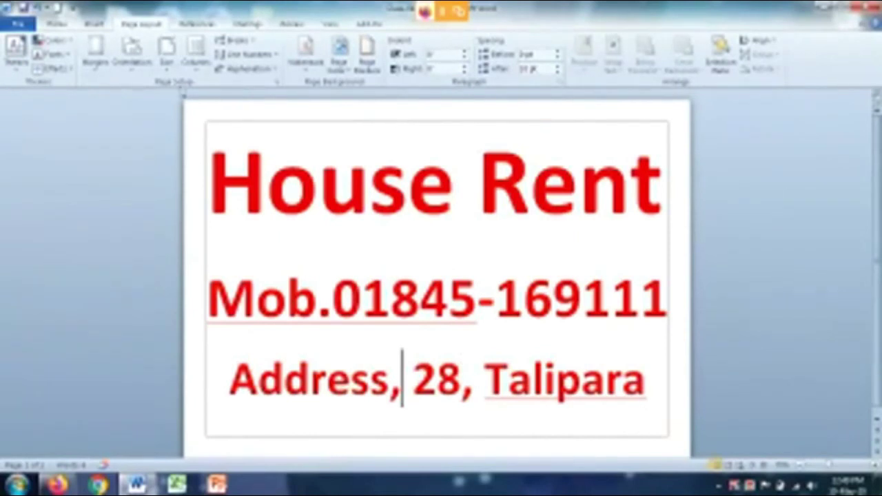
left_click(166, 55)
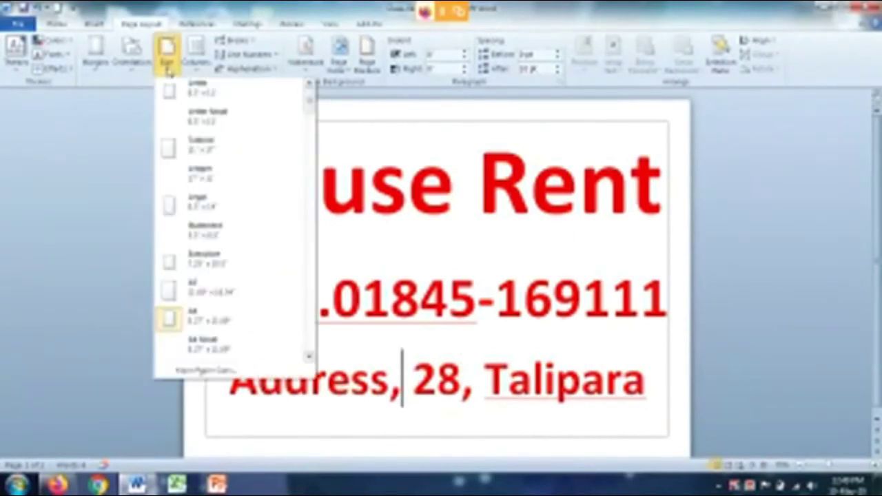
left_click(181, 200)
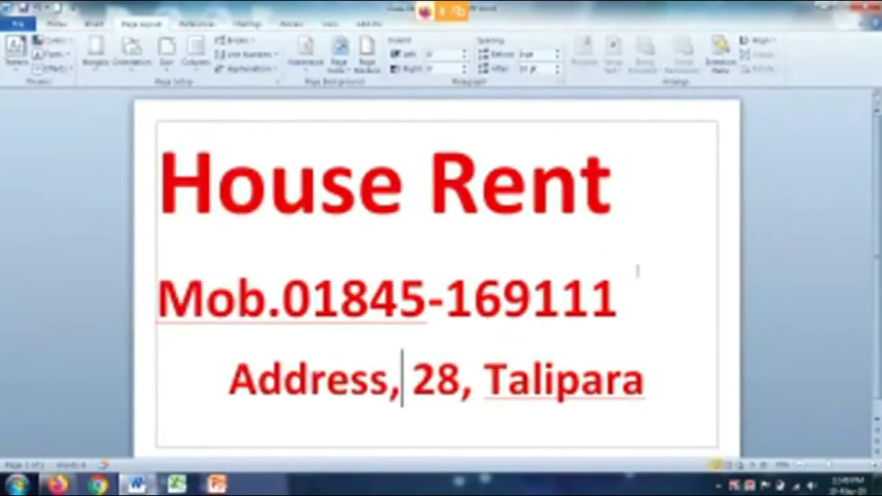
left_click(177, 75)
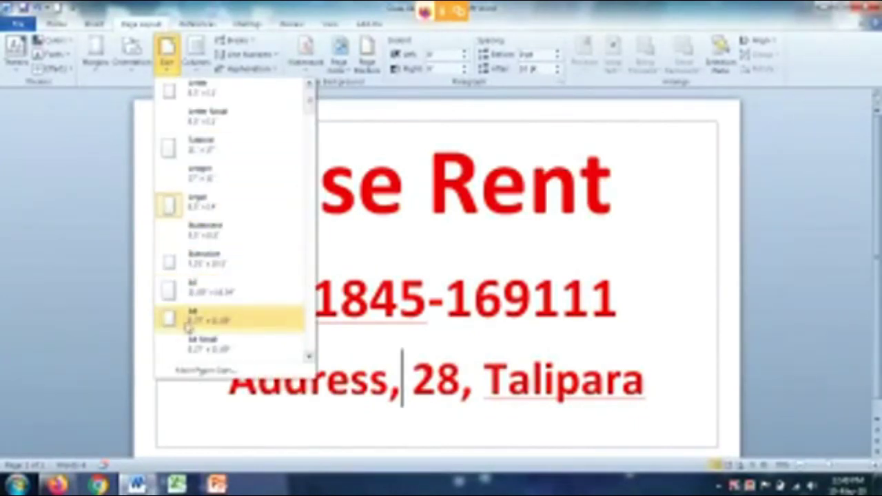
left_click(184, 318)
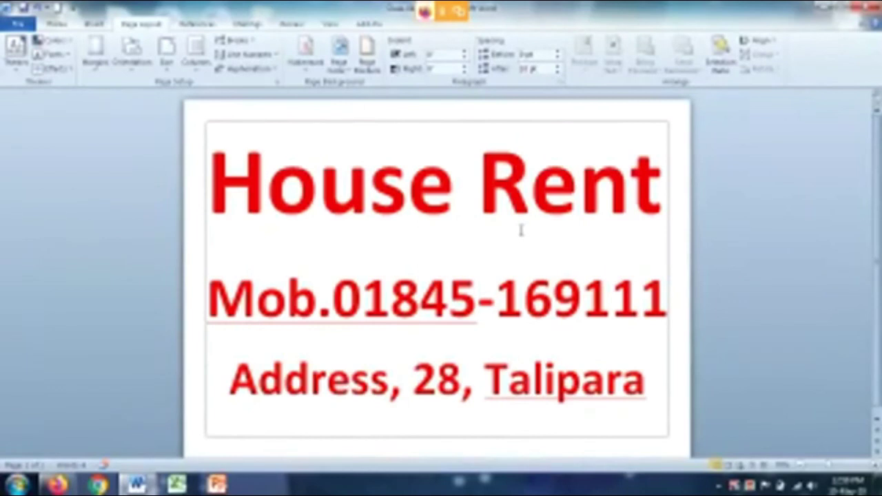
- Print 5 copies of the House Rent sign, then go back to the document
left_click(15, 27)
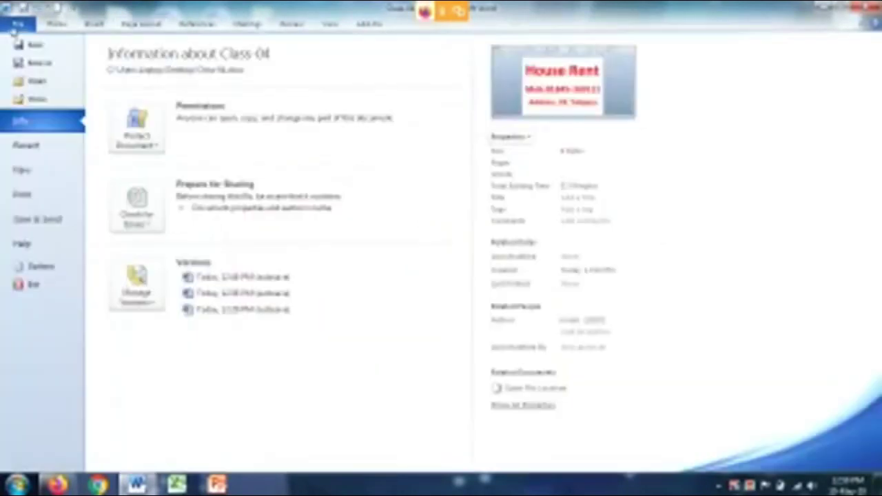
left_click(10, 196)
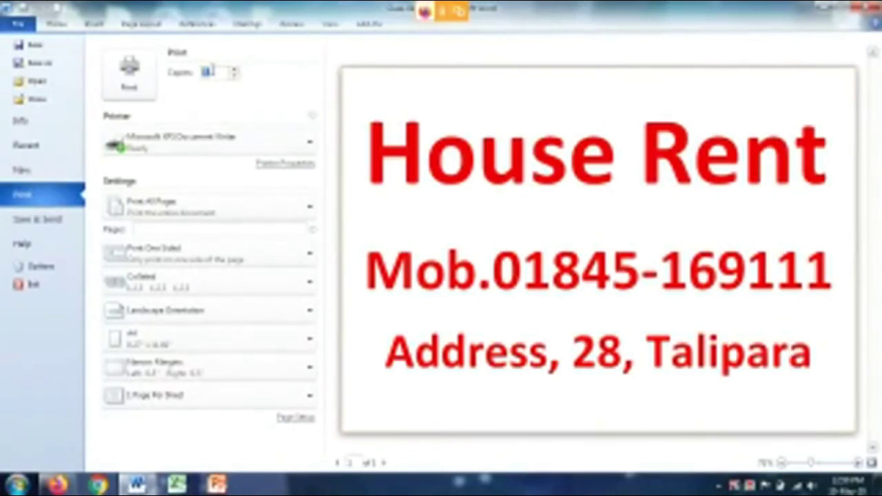
type("1")
left_click(233, 73)
type("5")
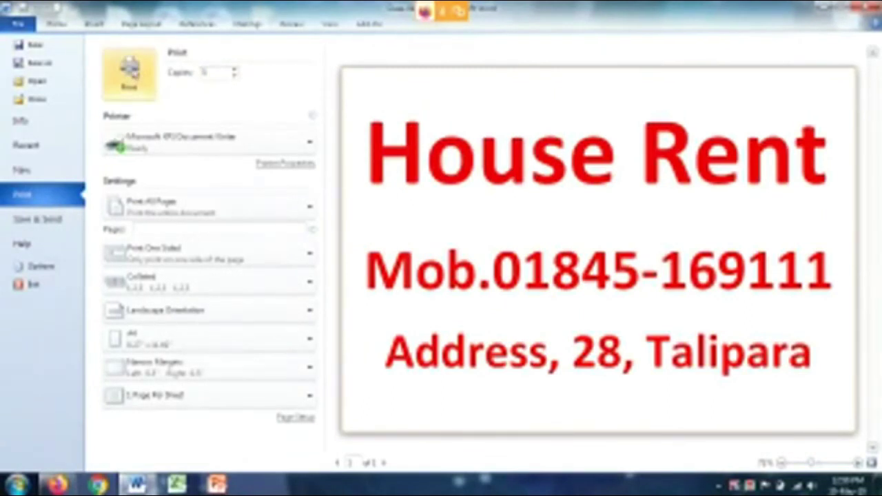
left_click(129, 69)
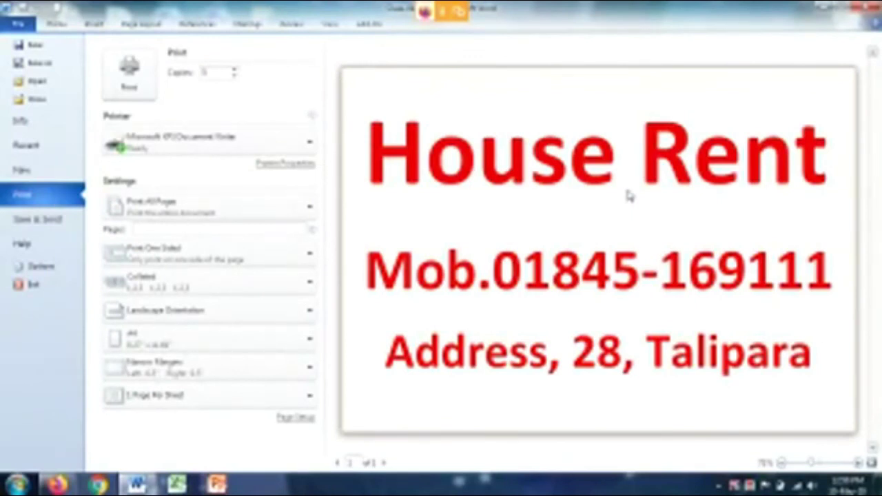
left_click(143, 29)
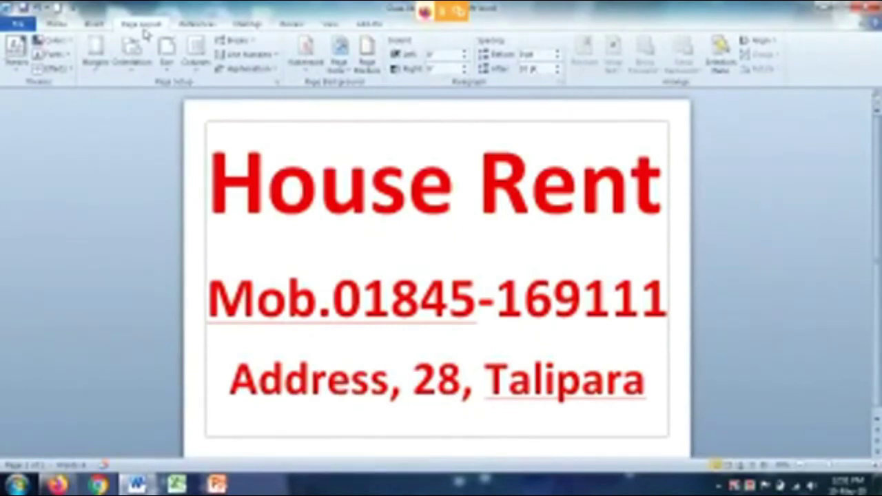
- Select all the sign text with Ctrl+A and center all three red lines
left_click(58, 23)
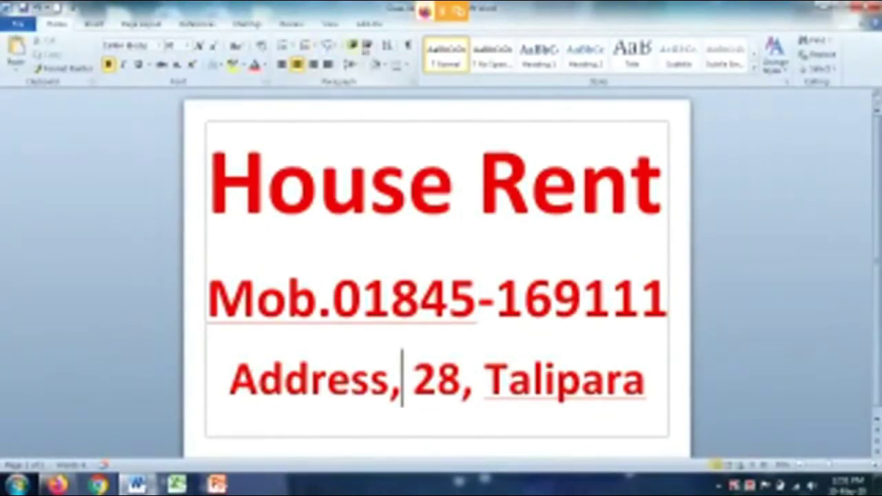
left_click(141, 26)
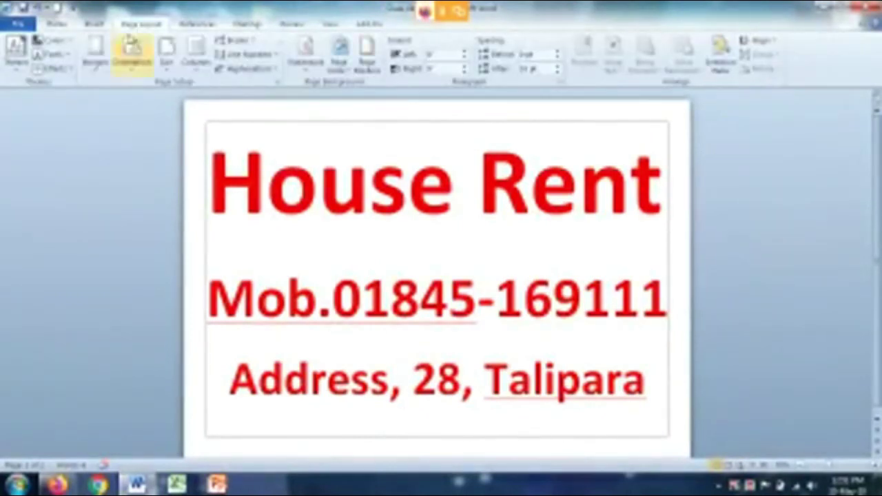
left_click(58, 24)
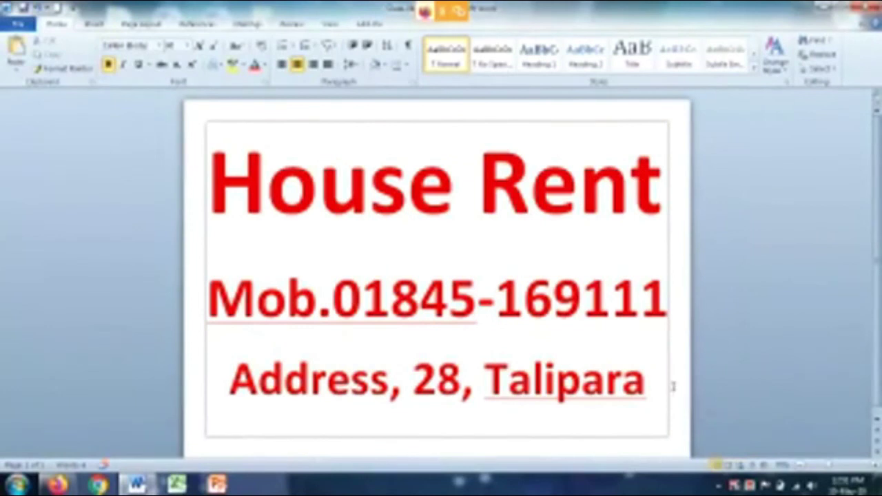
left_click(648, 381)
key("ctrl+a")
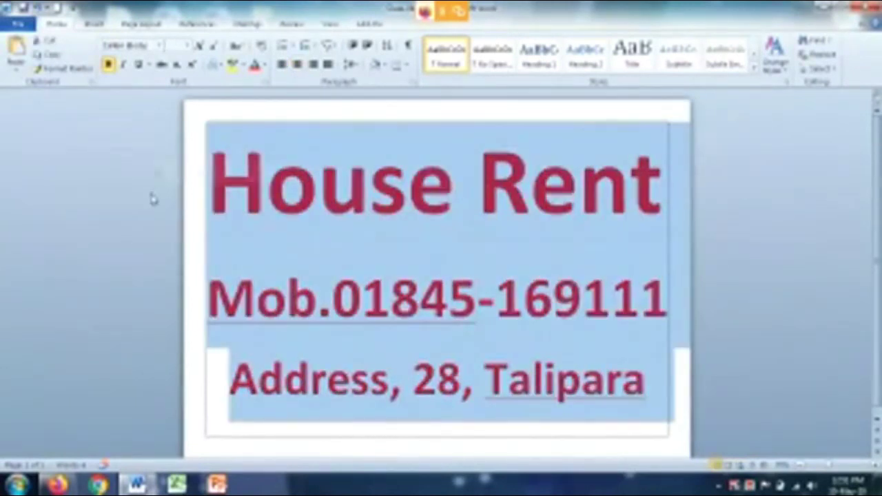
left_click(297, 64)
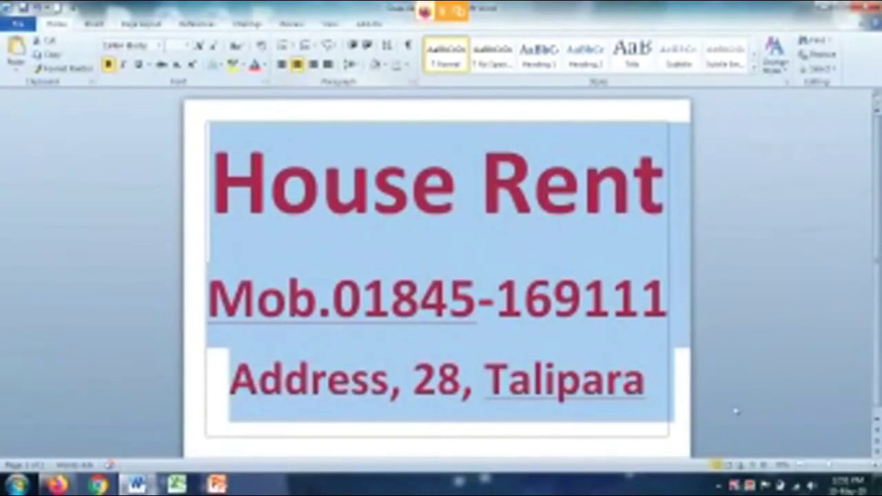
left_click(646, 381)
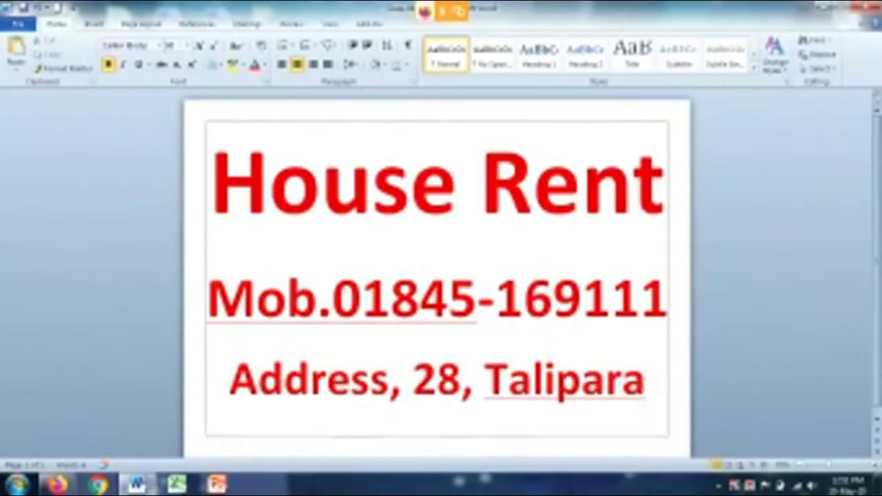
- Look over the three-line red House Rent sign, then bring up the Class-04 document's Info page
scroll(653, 384, "up", 1)
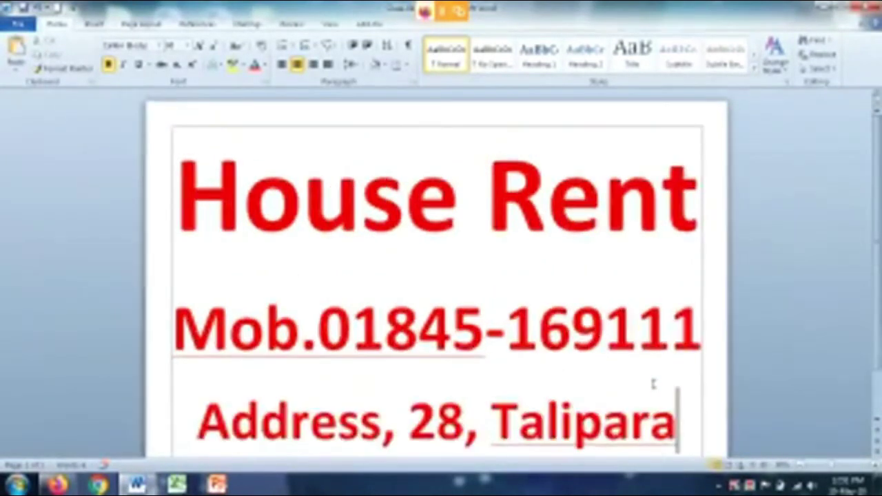
scroll(653, 384, "up", 1)
scroll(653, 384, "up", 1)
scroll(653, 384, "up", 2)
scroll(653, 384, "down", 1)
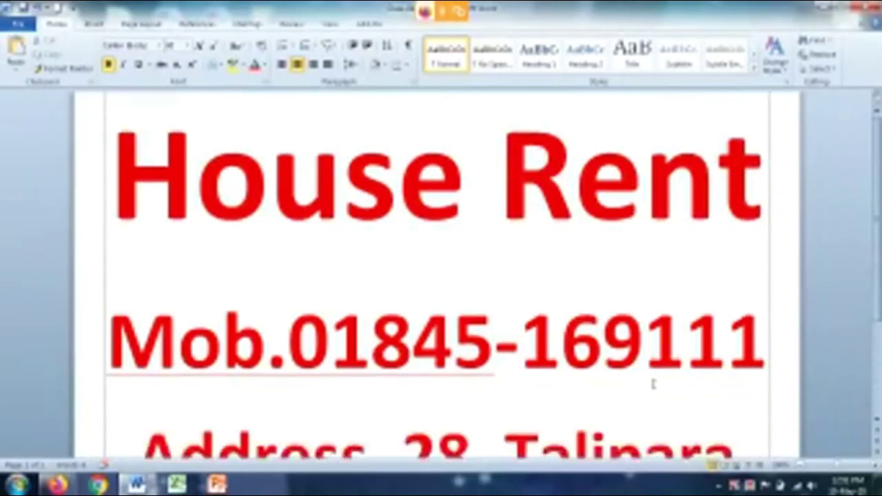
scroll(653, 384, "down", 1)
scroll(653, 384, "up", 2)
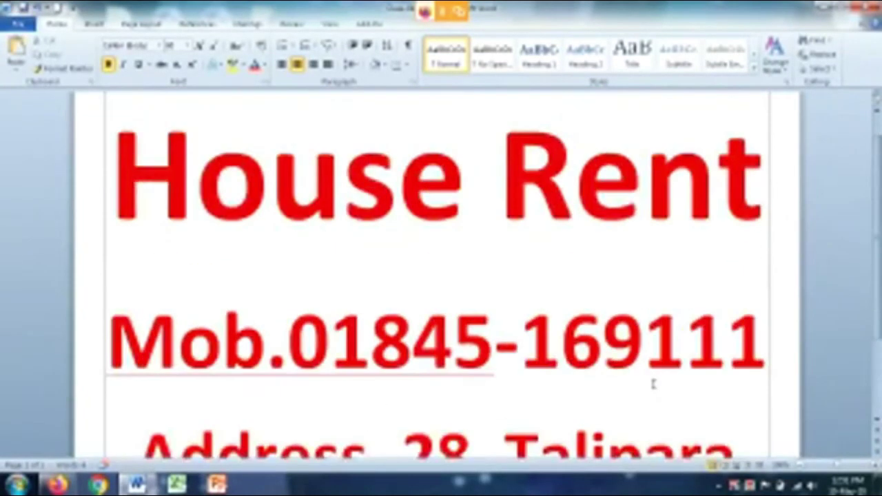
scroll(653, 384, "up", 1)
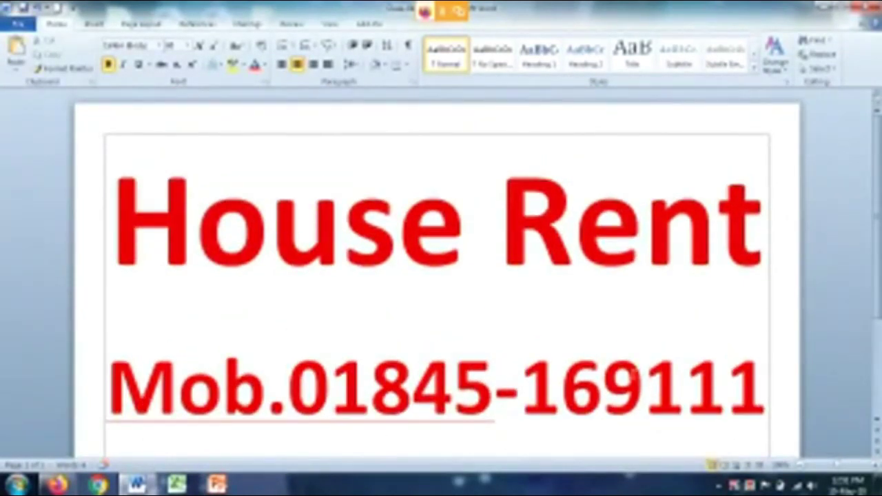
scroll(635, 373, "down", 5)
scroll(634, 373, "down", 5)
scroll(634, 373, "up", 5)
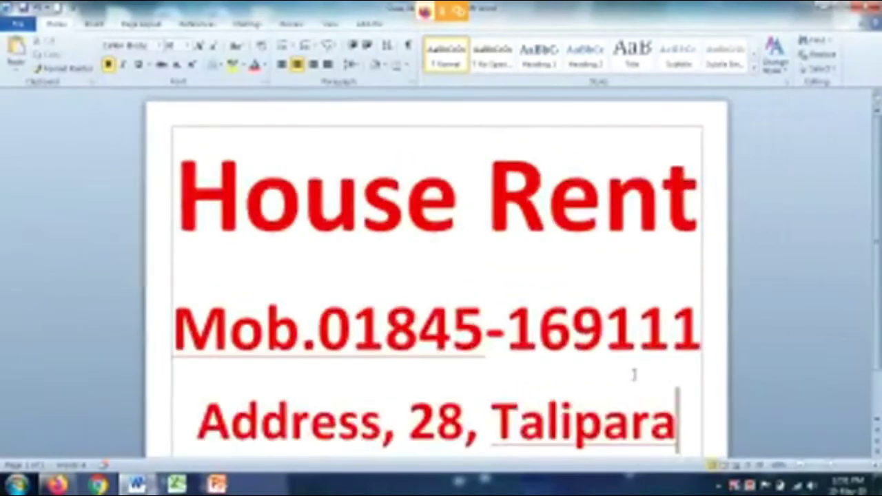
scroll(634, 374, "up", 1)
scroll(635, 374, "up", 2)
scroll(634, 372, "down", 3)
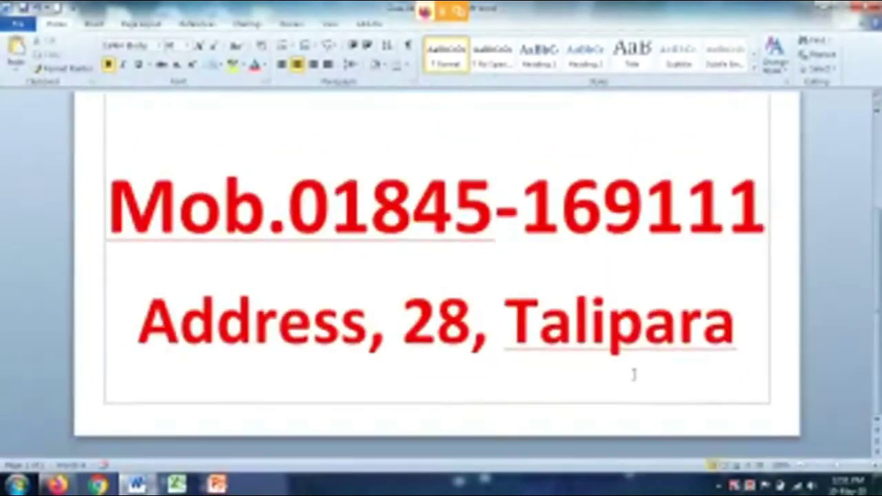
scroll(634, 370, "up", 2)
scroll(641, 370, "up", 2)
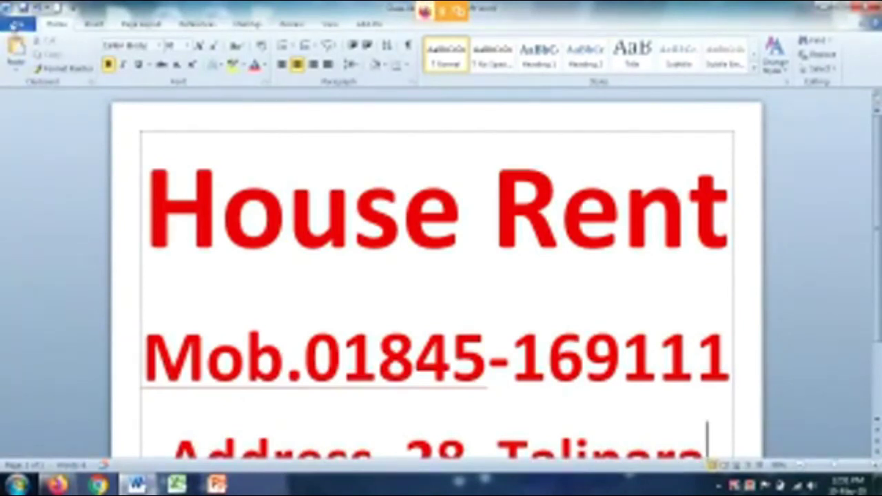
left_click(19, 25)
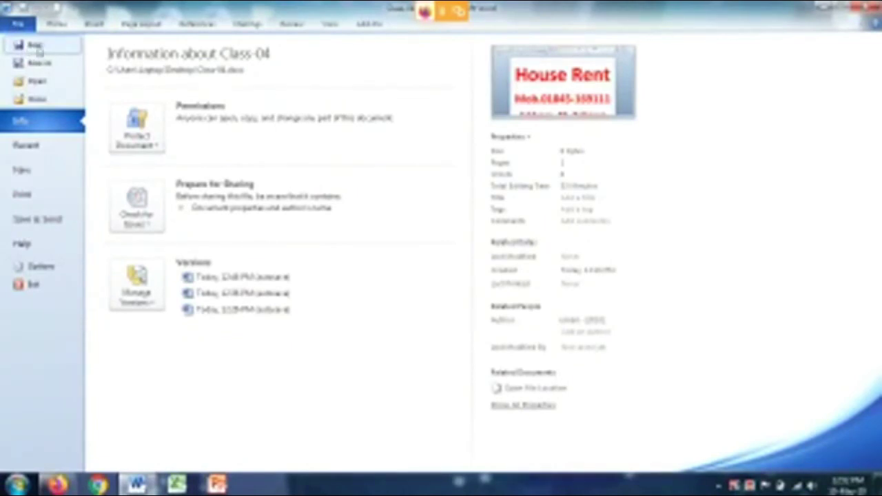
- Save the House Rent sign document and exit Word to the desktop
left_click(26, 48)
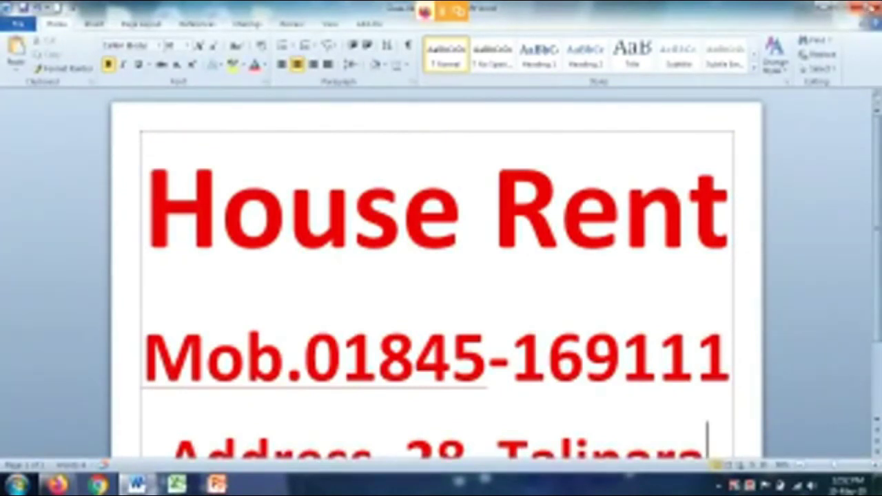
left_click(867, 6)
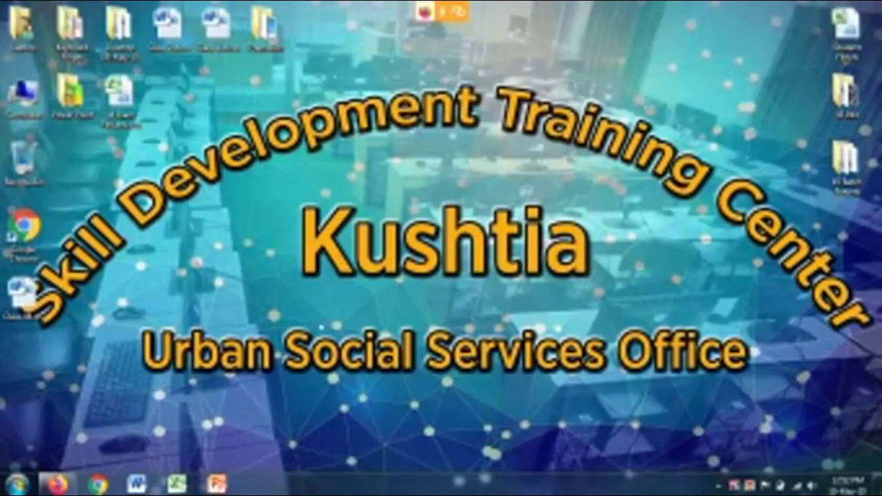
- Move the saved sign's Word file to the desktop centre and open it in Word
left_click_drag(22, 293, 267, 234)
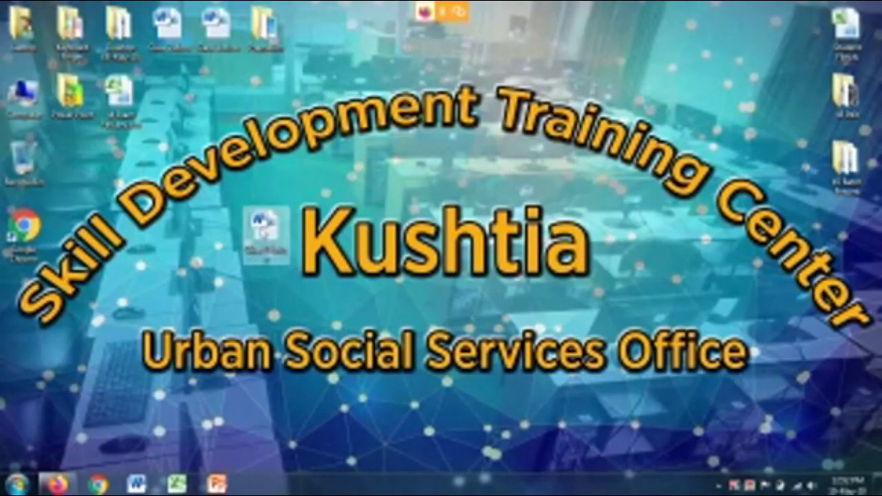
left_click(341, 302)
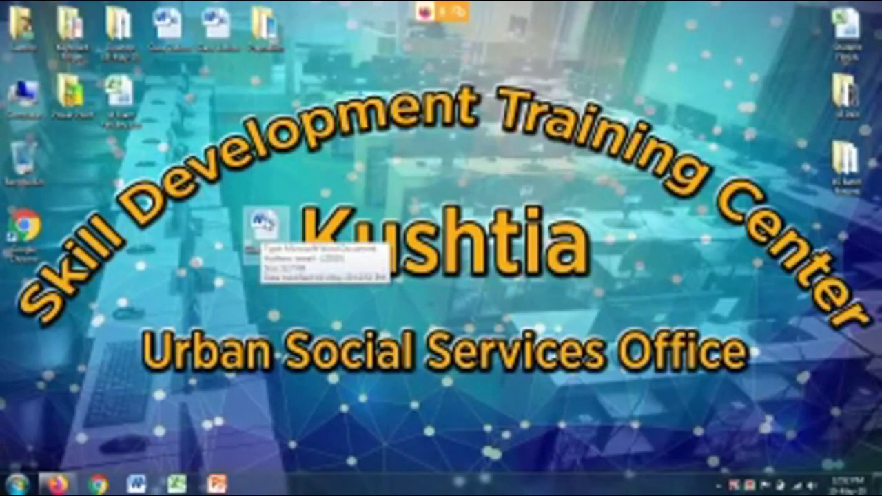
left_click(267, 222)
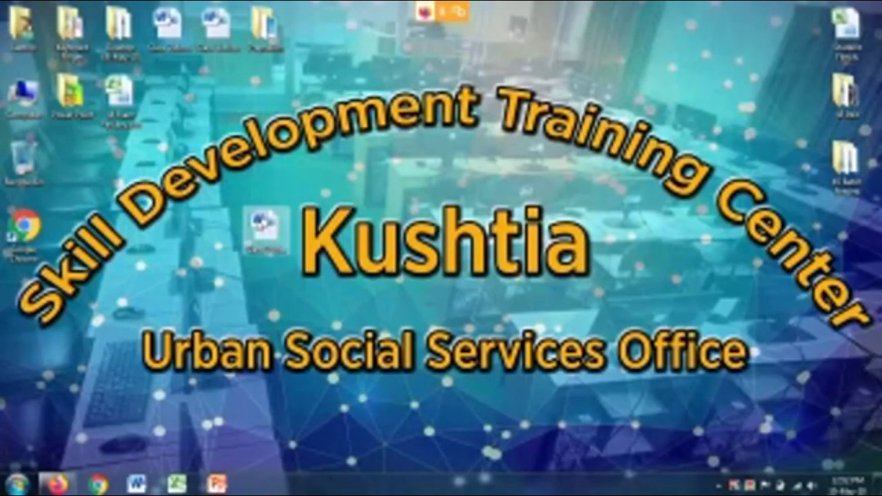
right_click(257, 222)
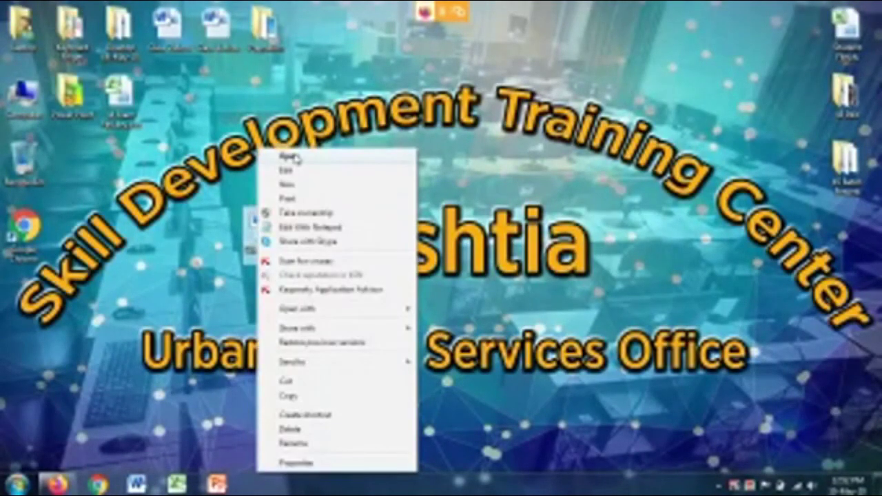
left_click(295, 157)
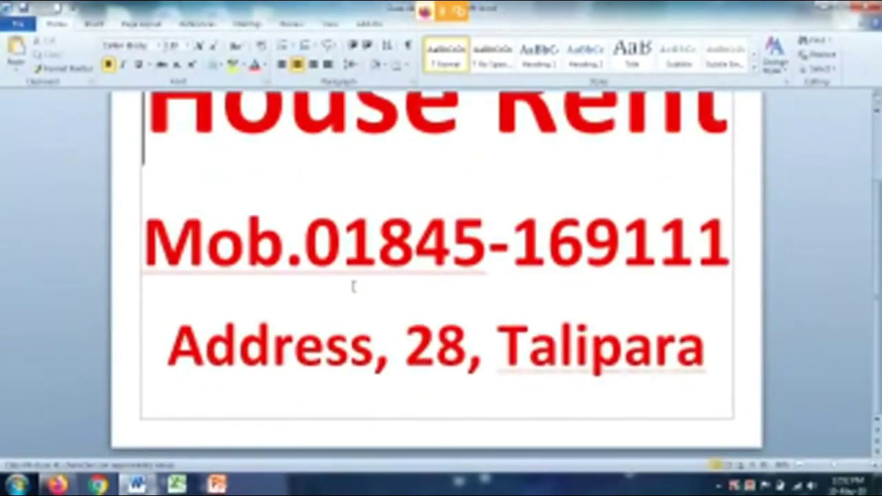
scroll(353, 287, "up", 2)
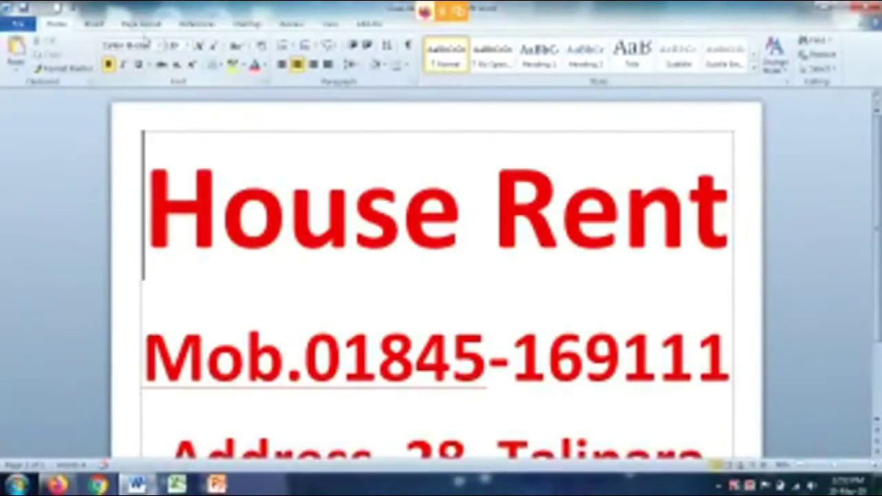
left_click(141, 24)
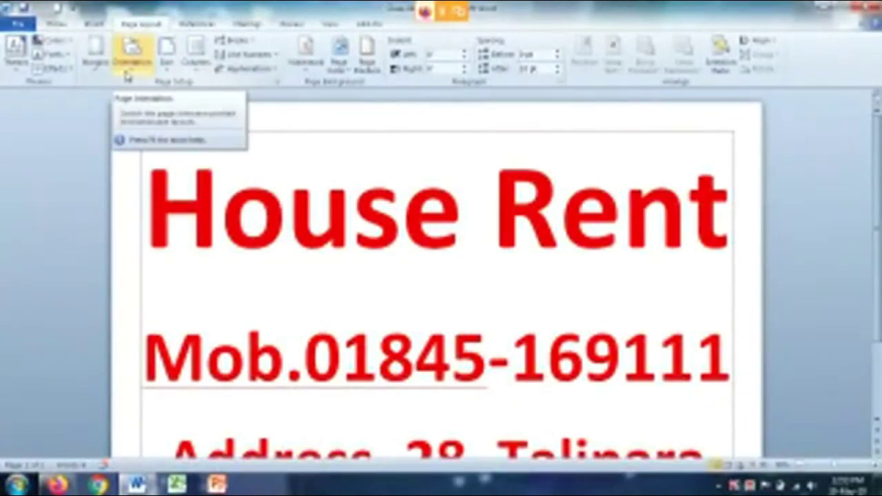
left_click(363, 309)
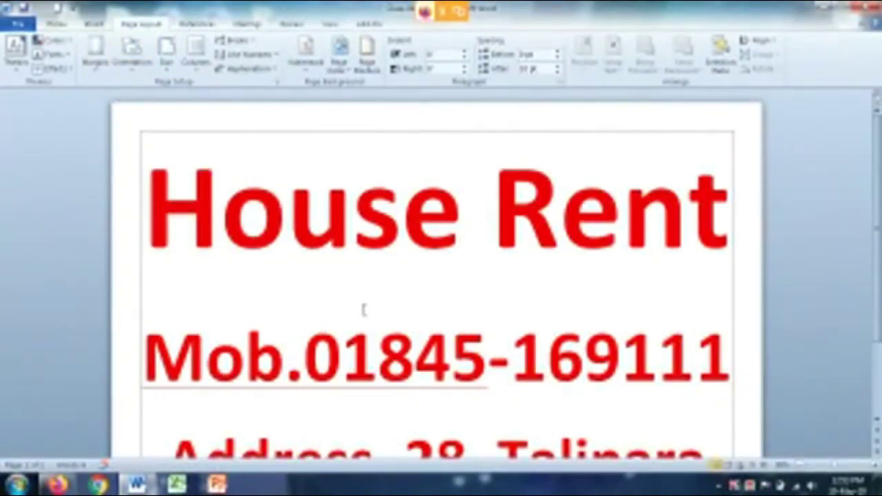
left_click(57, 26)
left_click(24, 25)
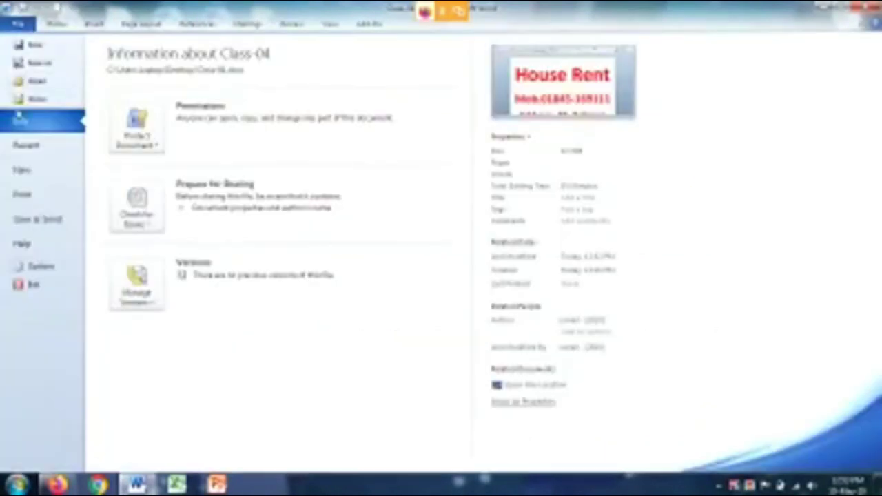
left_click(40, 46)
left_click(518, 333)
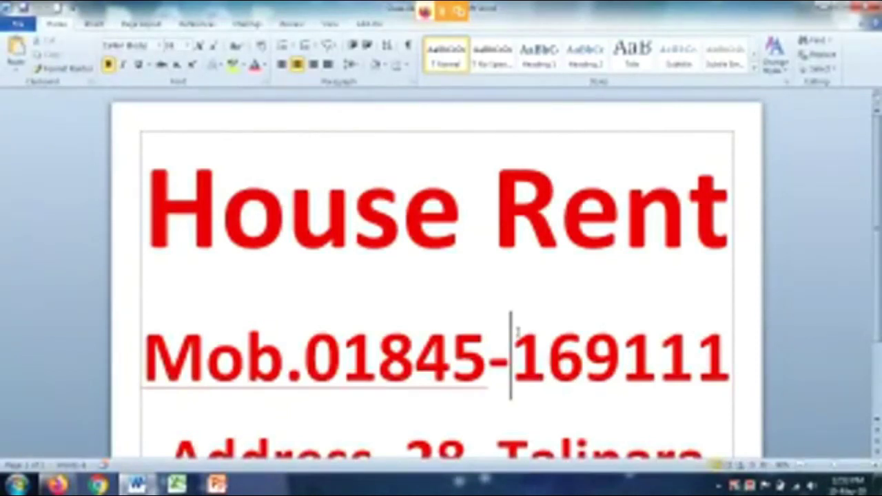